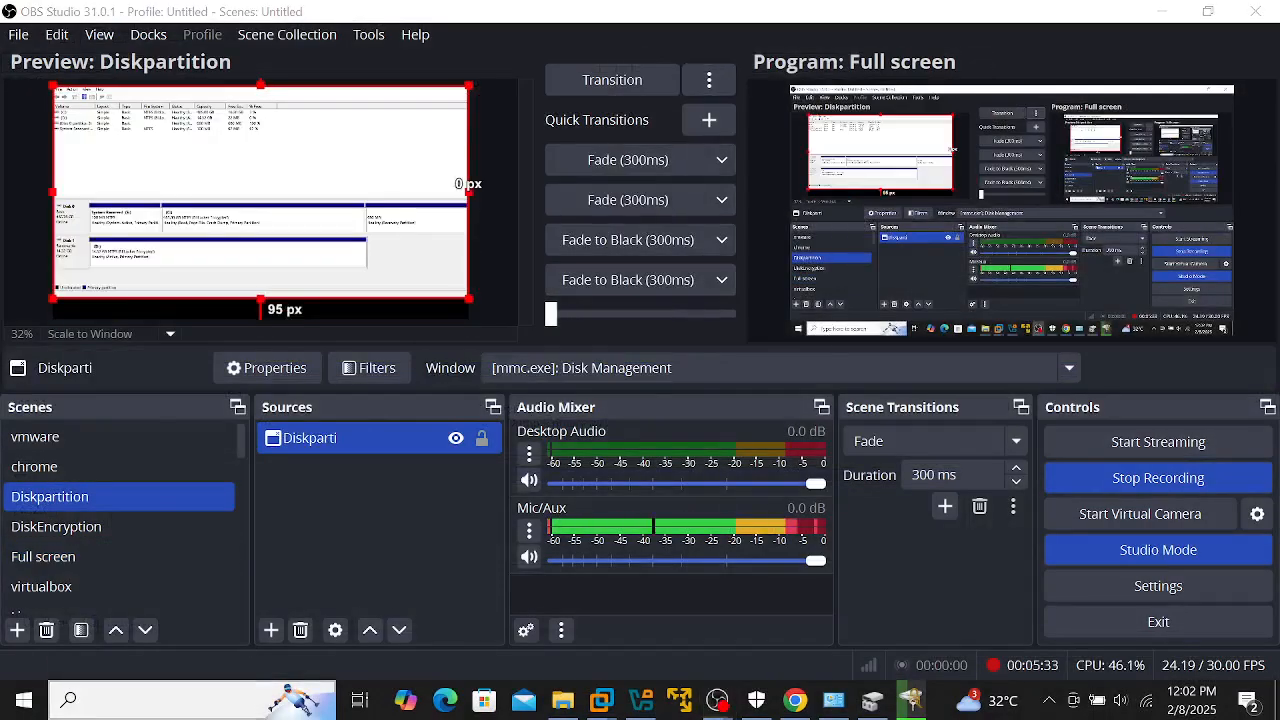
# - Start the diskpart utility in a maximized administrator Command Prompt, then minimize the window
pyautogui.click(210, 705)
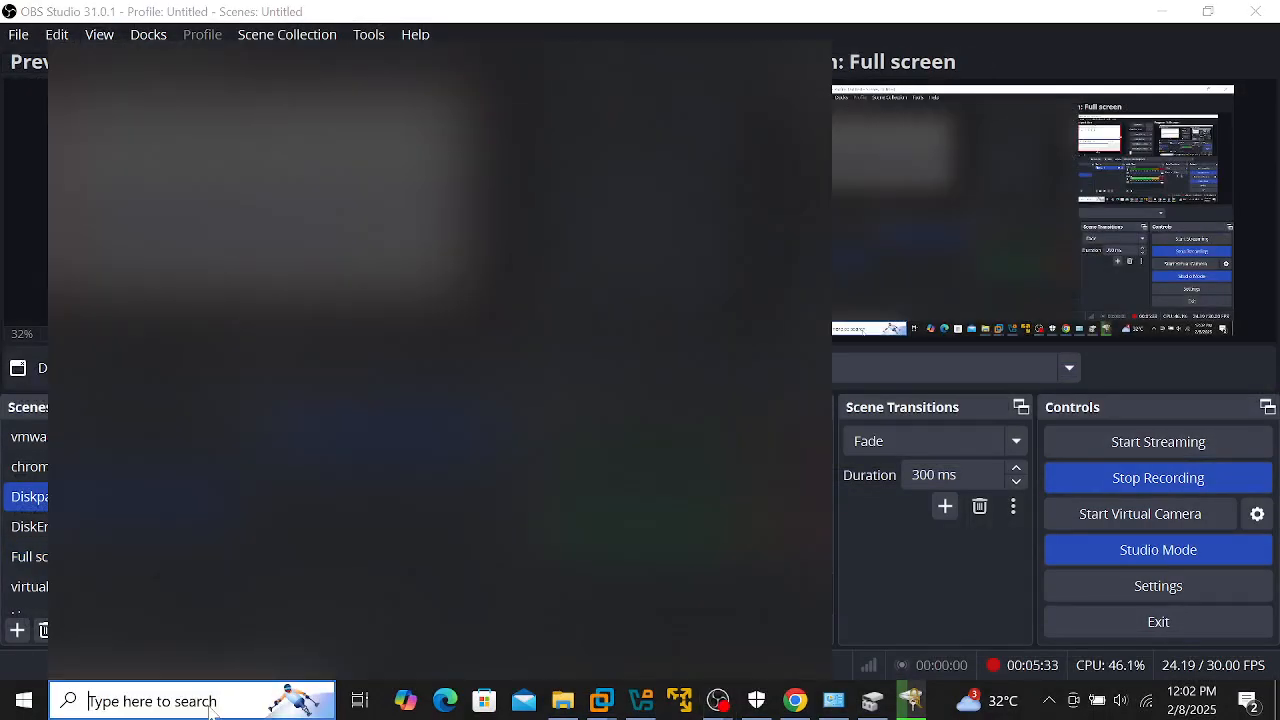
pyautogui.write('cdm')
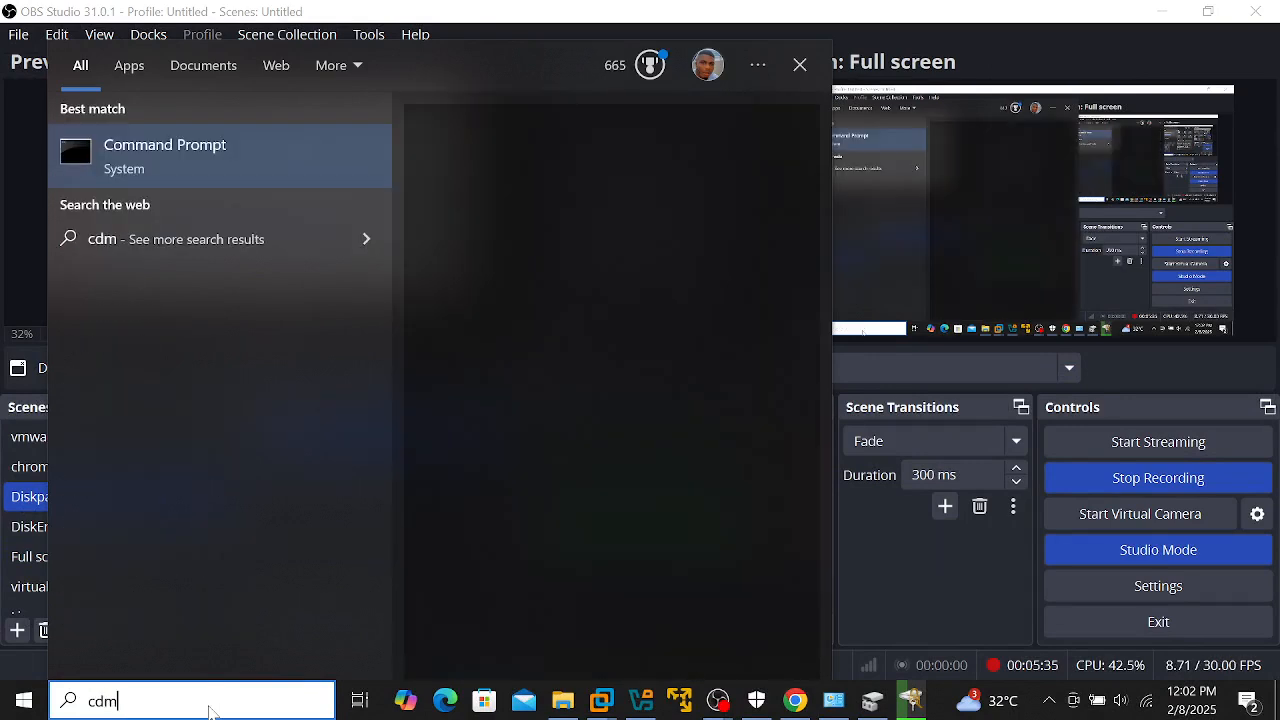
pyautogui.click(518, 346)
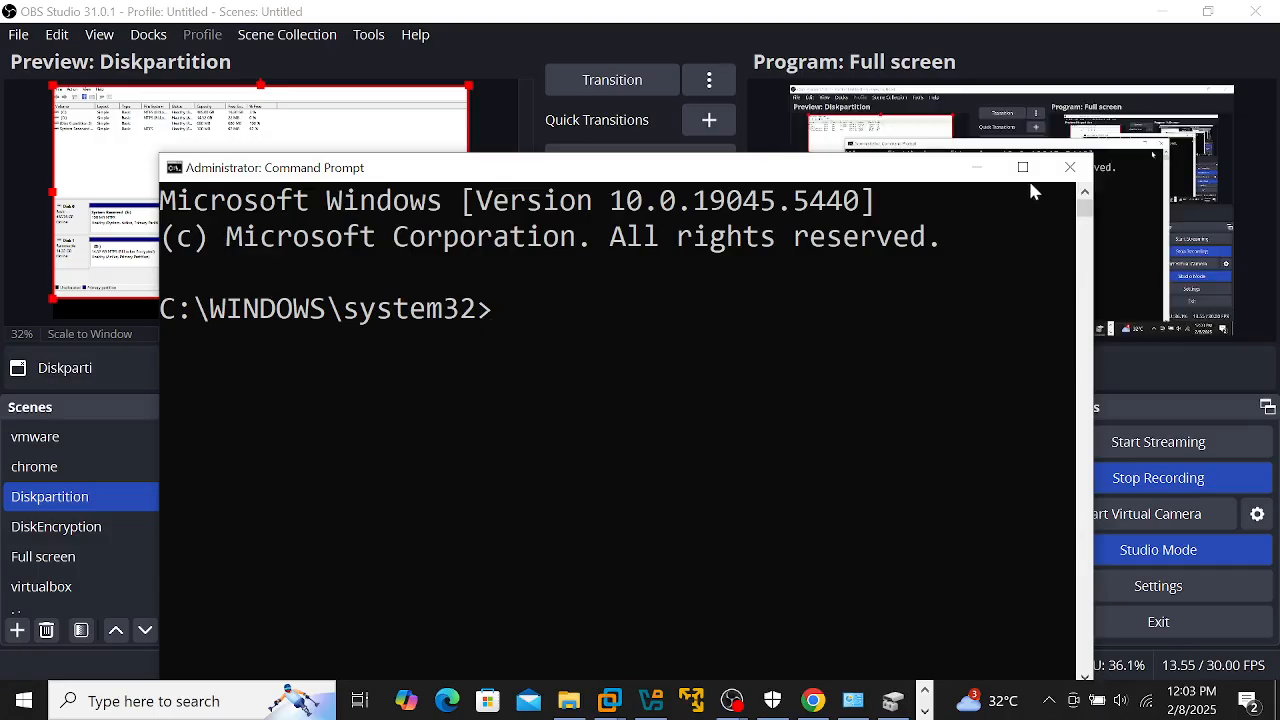
pyautogui.click(1022, 166)
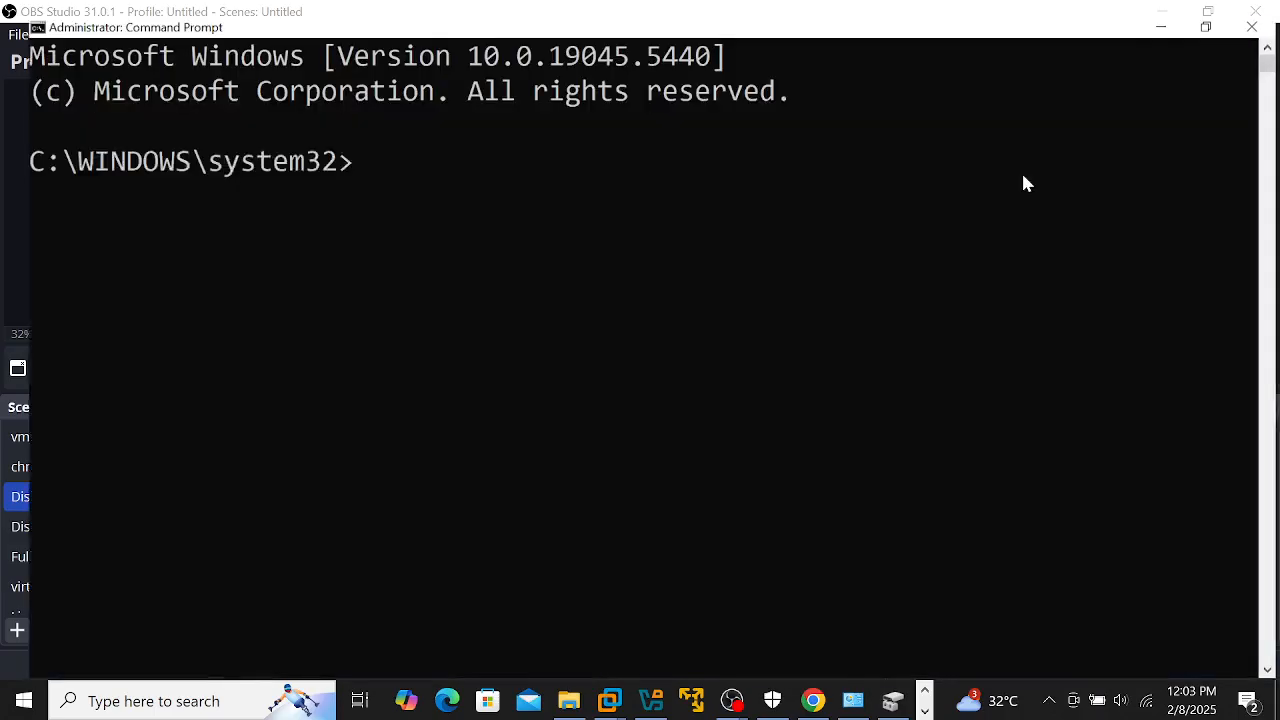
pyautogui.write('diskpart')
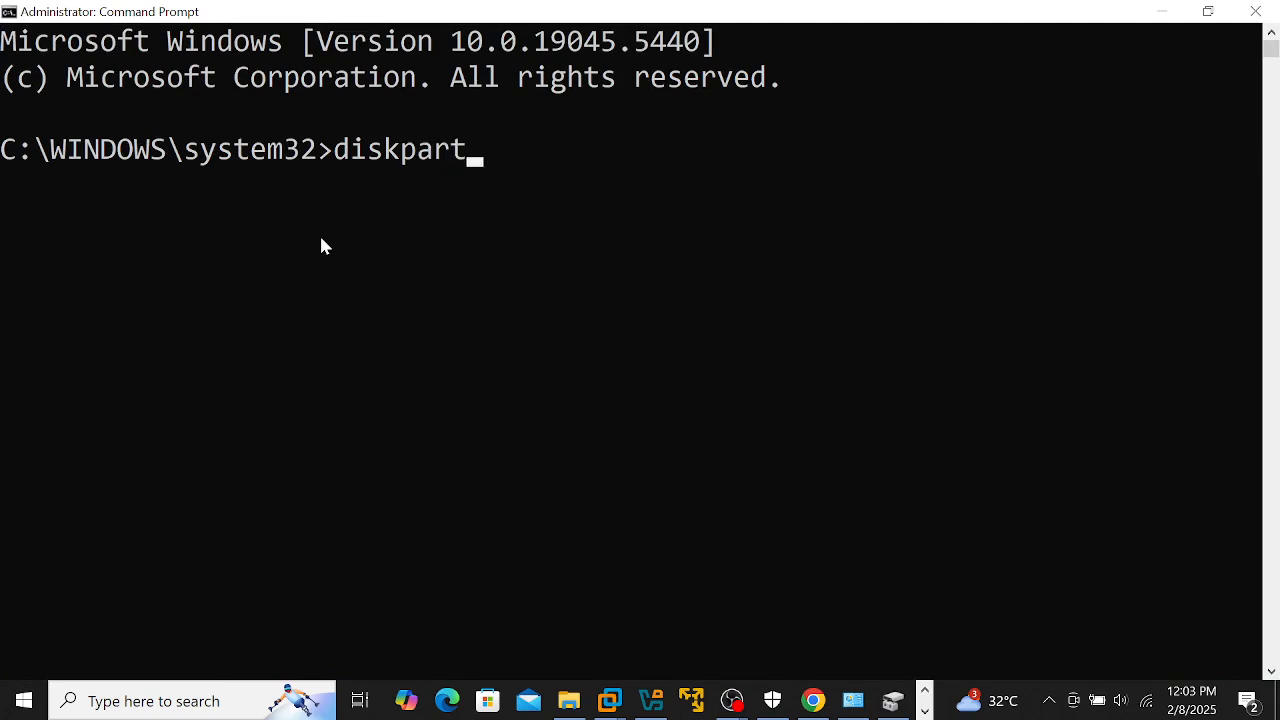
pyautogui.press('Return')
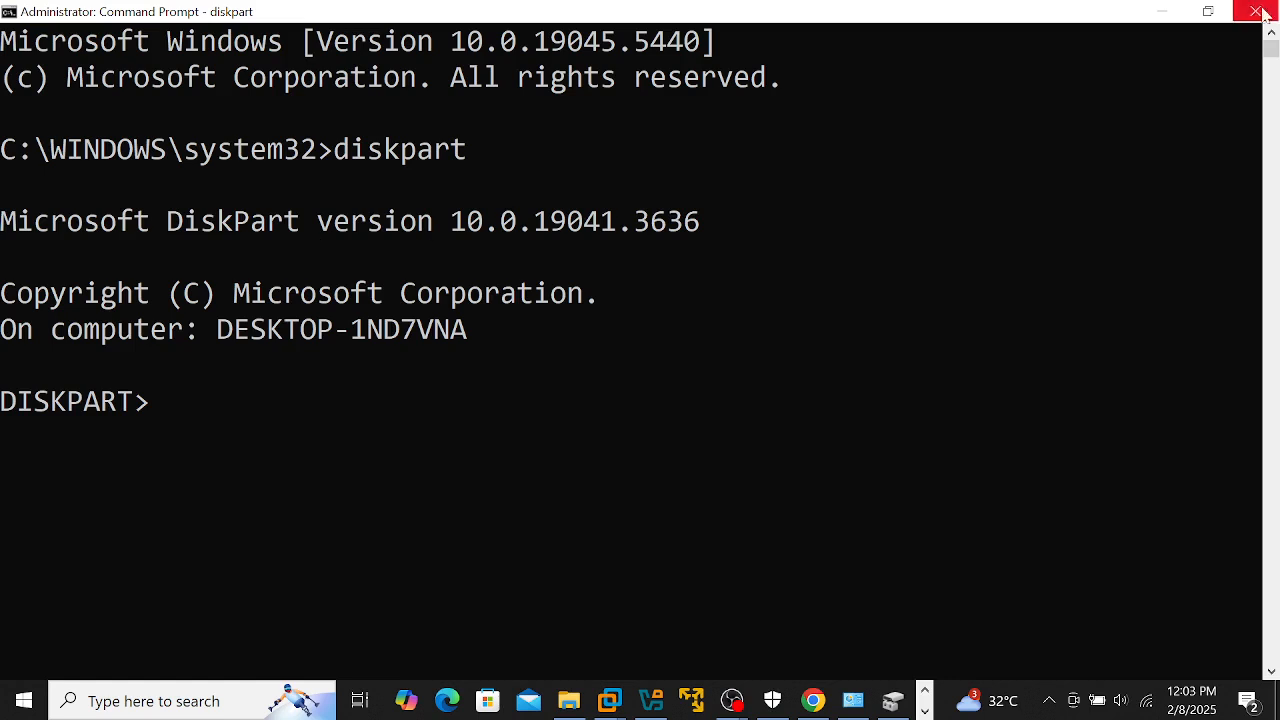
pyautogui.click(1162, 11)
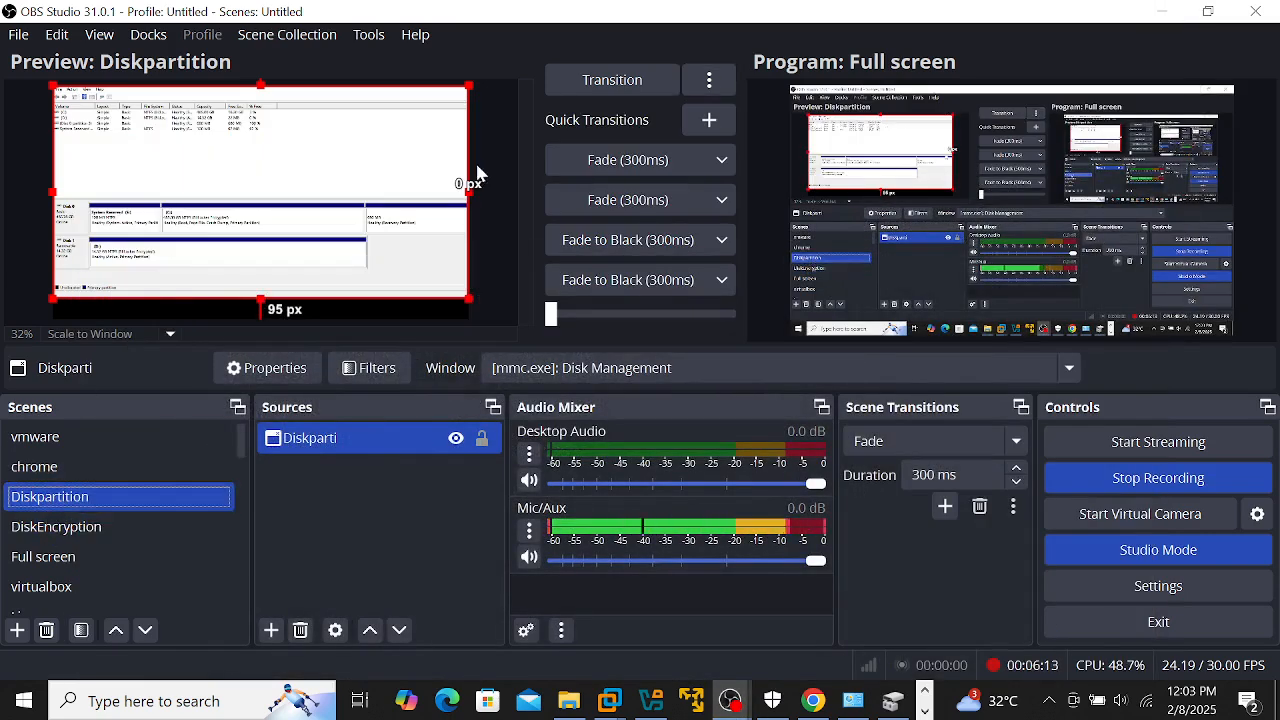
pyautogui.click(579, 81)
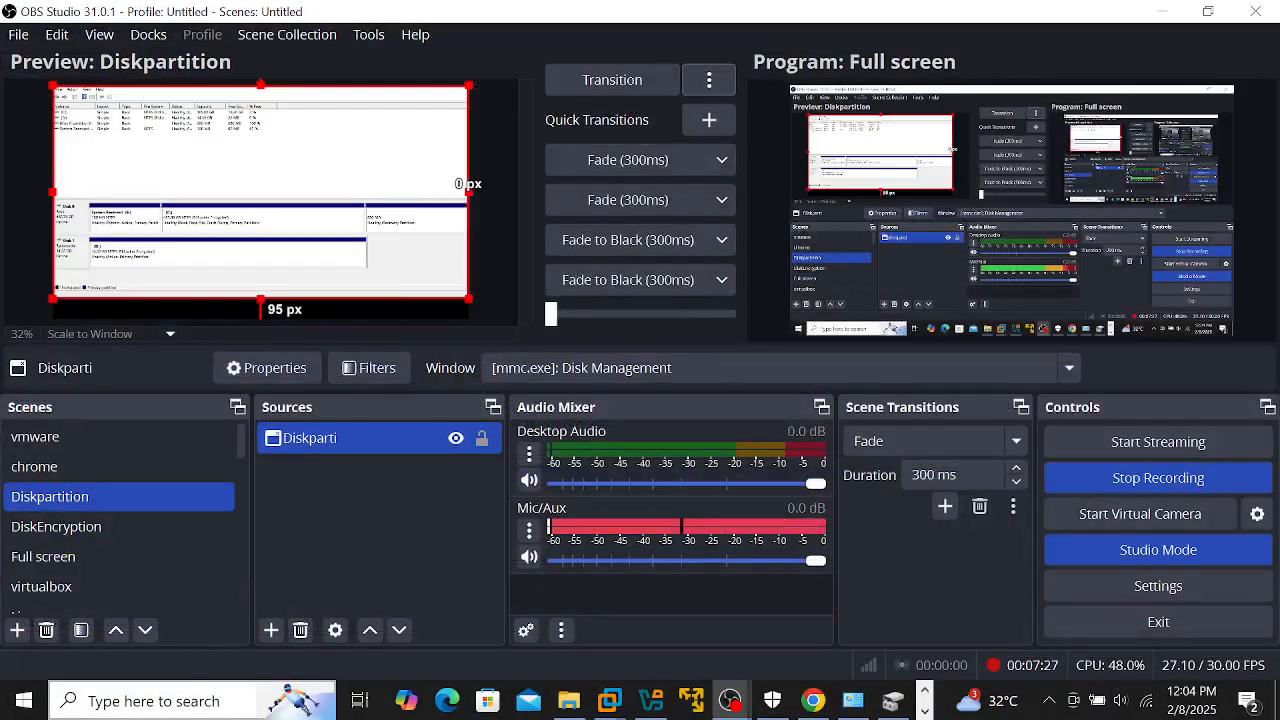
# - Open Disk Management from the Run dialog with the command diskmgmt.msc and maximize its window
pyautogui.click(170, 703)
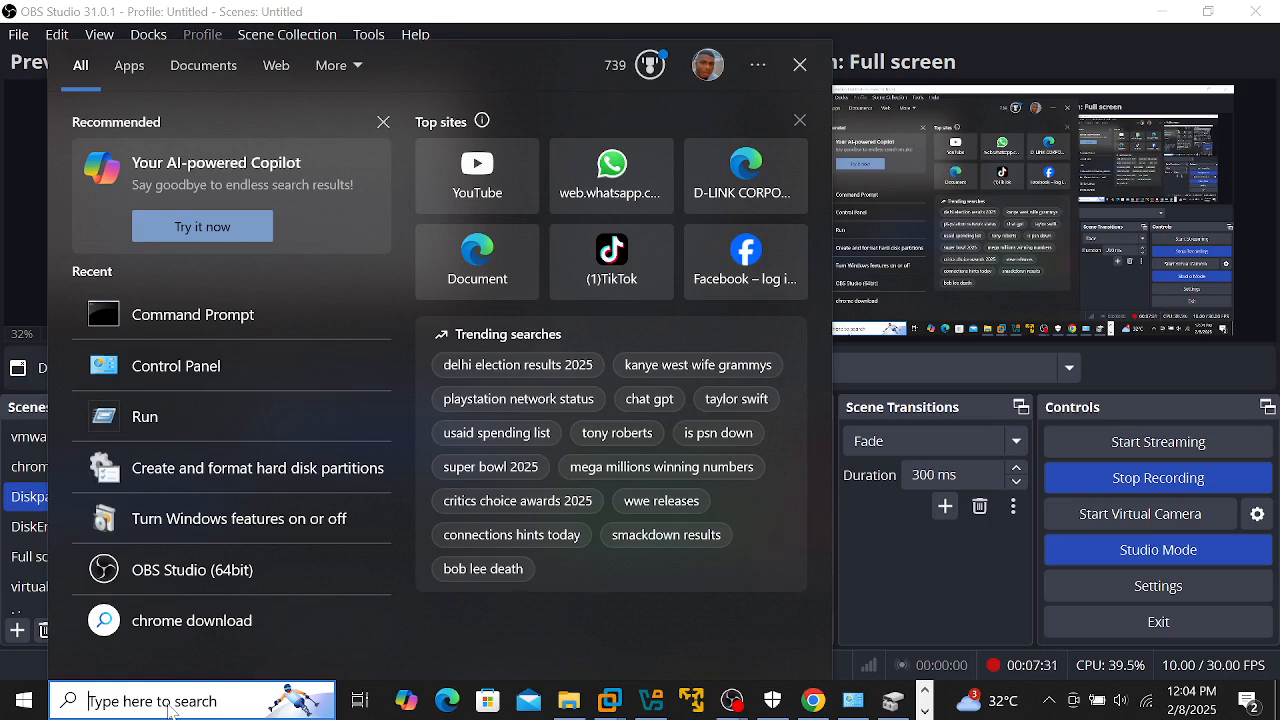
pyautogui.write('run')
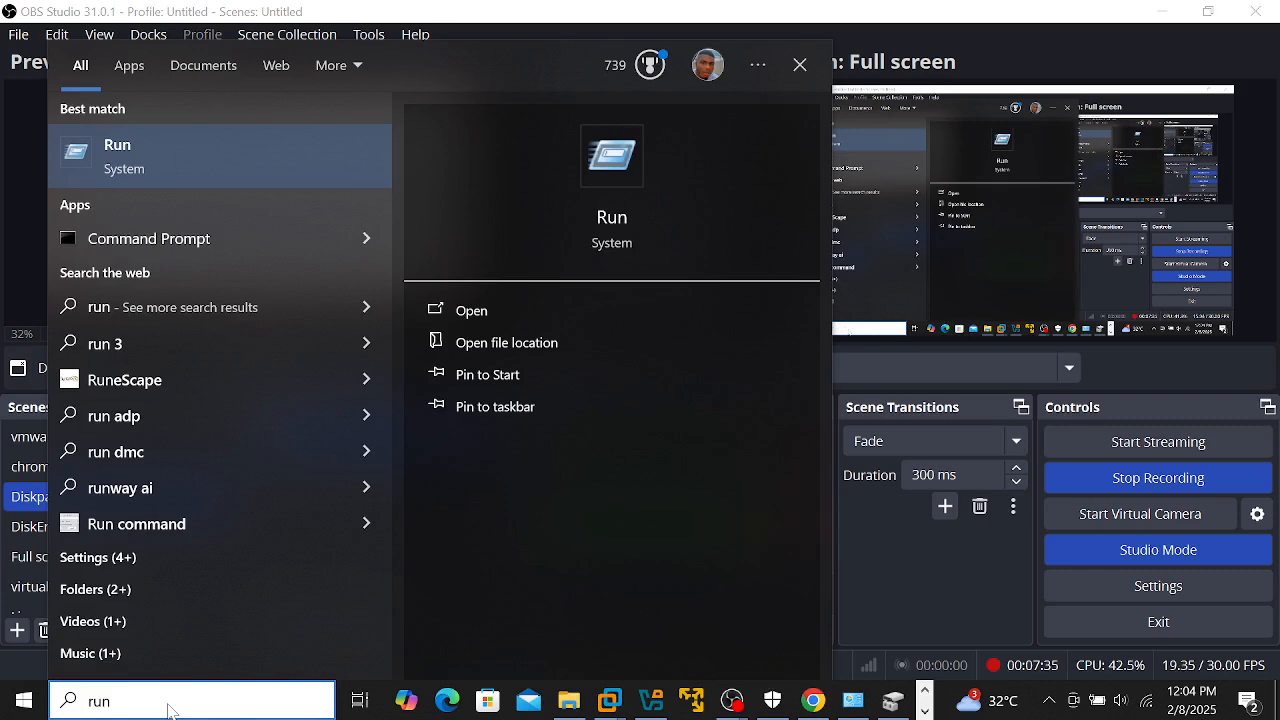
pyautogui.press('Return')
pyautogui.write('d')
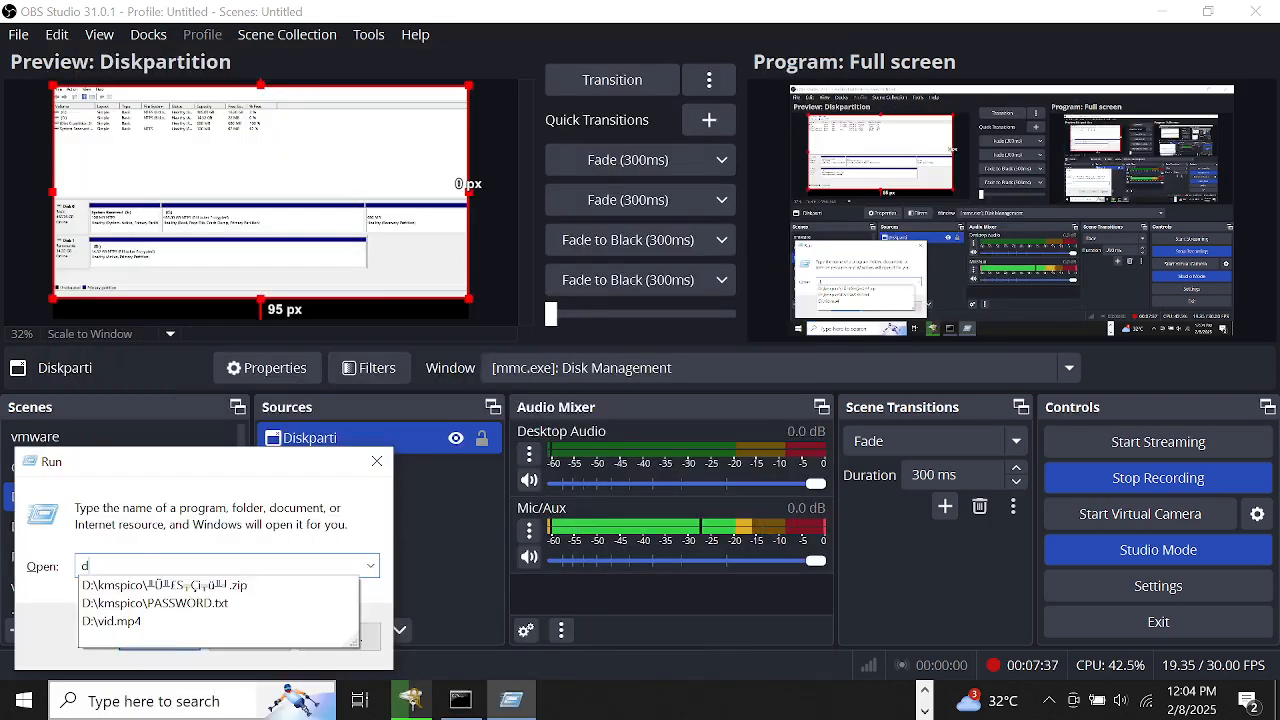
pyautogui.write('iskm')
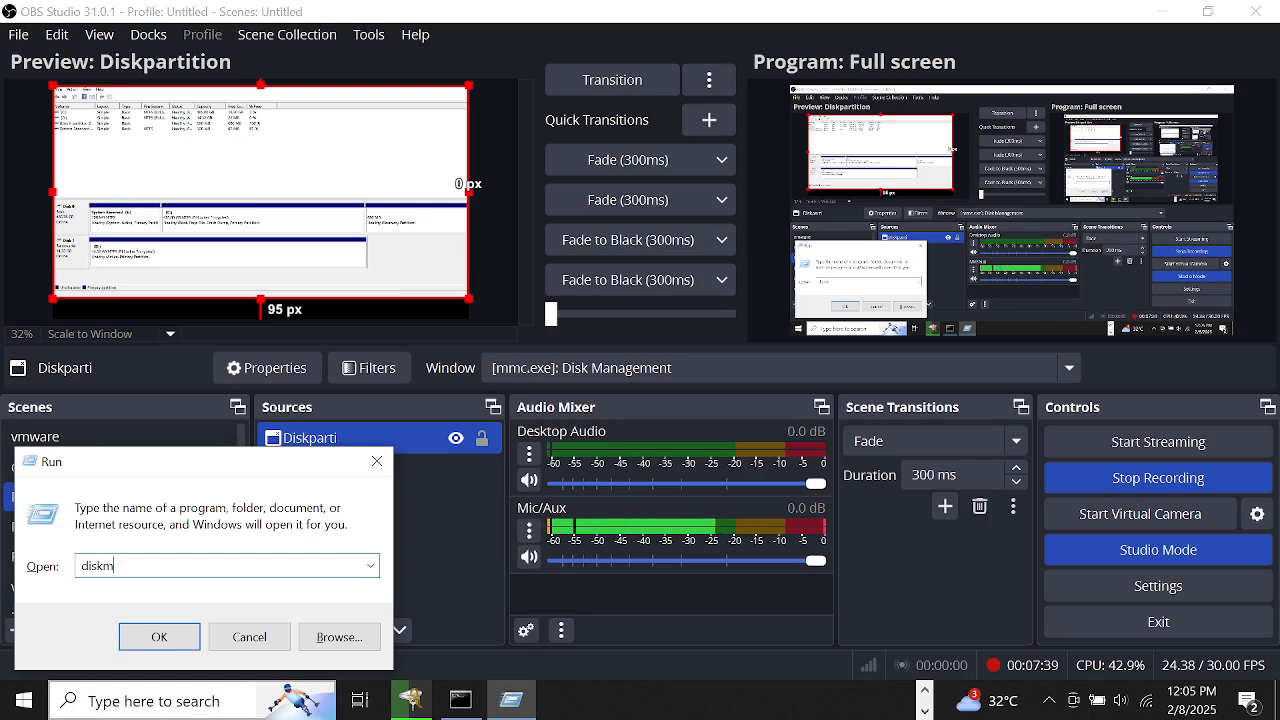
pyautogui.write('g')
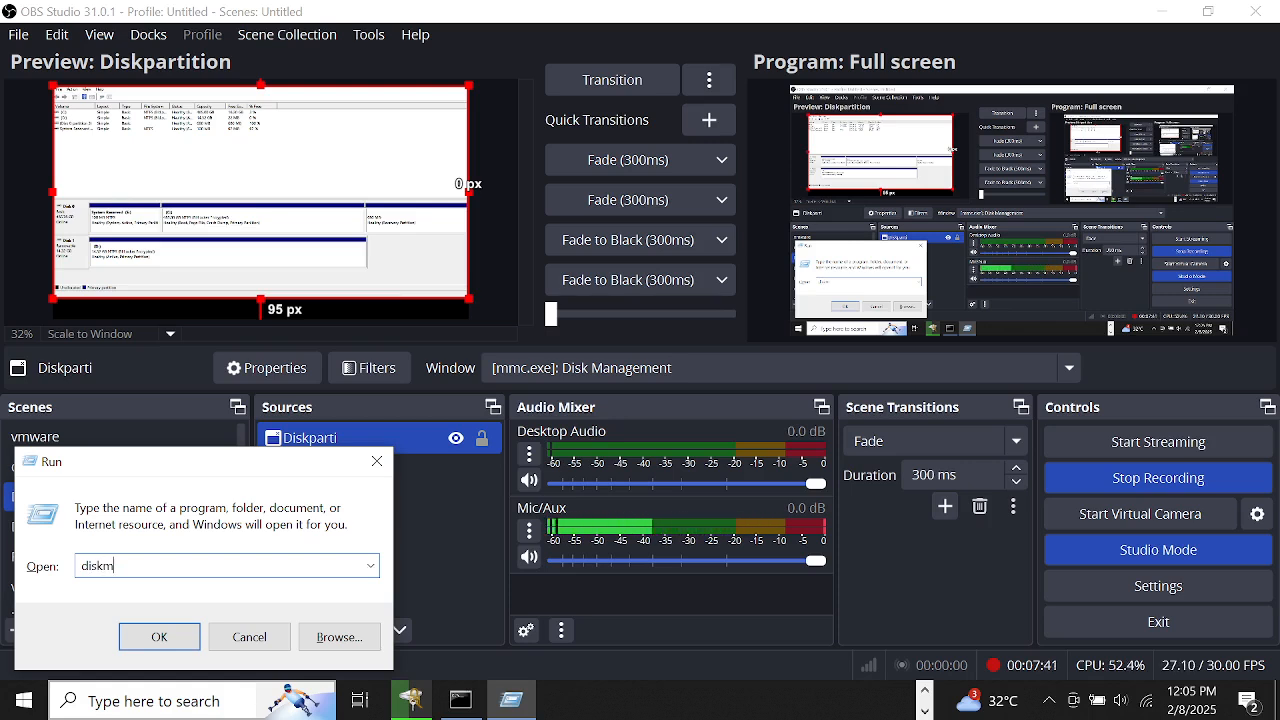
pyautogui.write('mt')
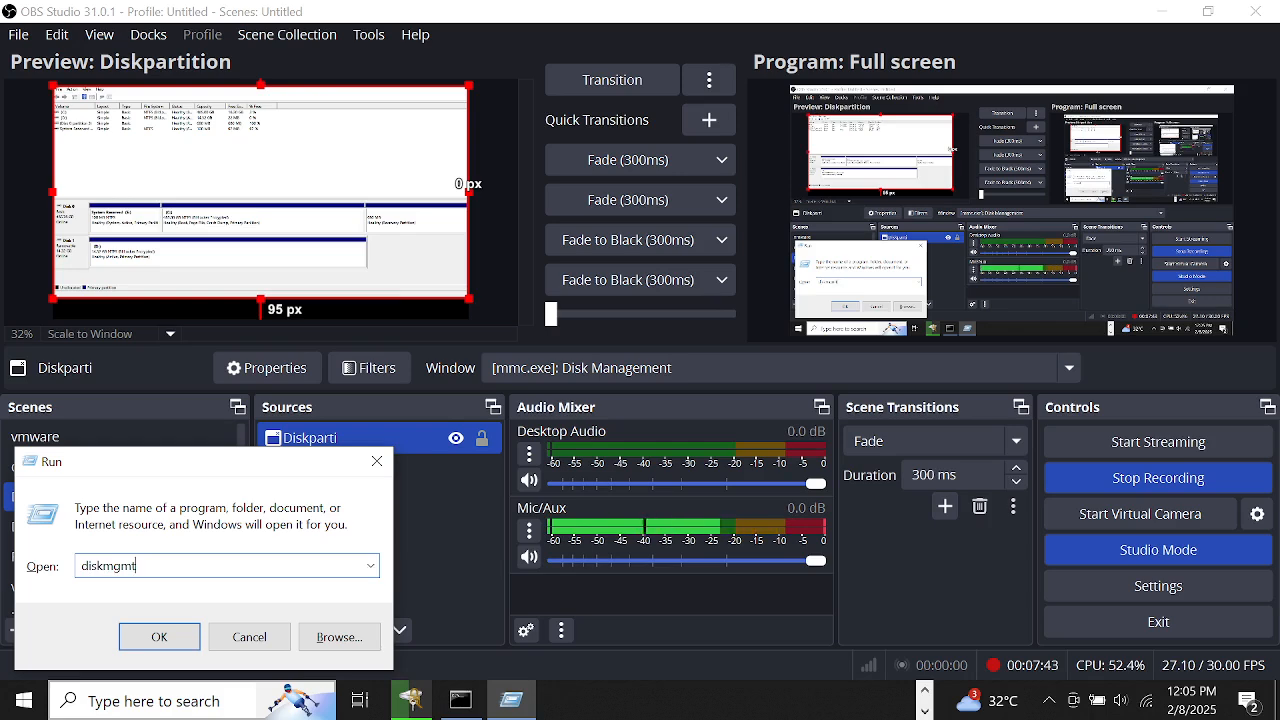
pyautogui.write('.msc')
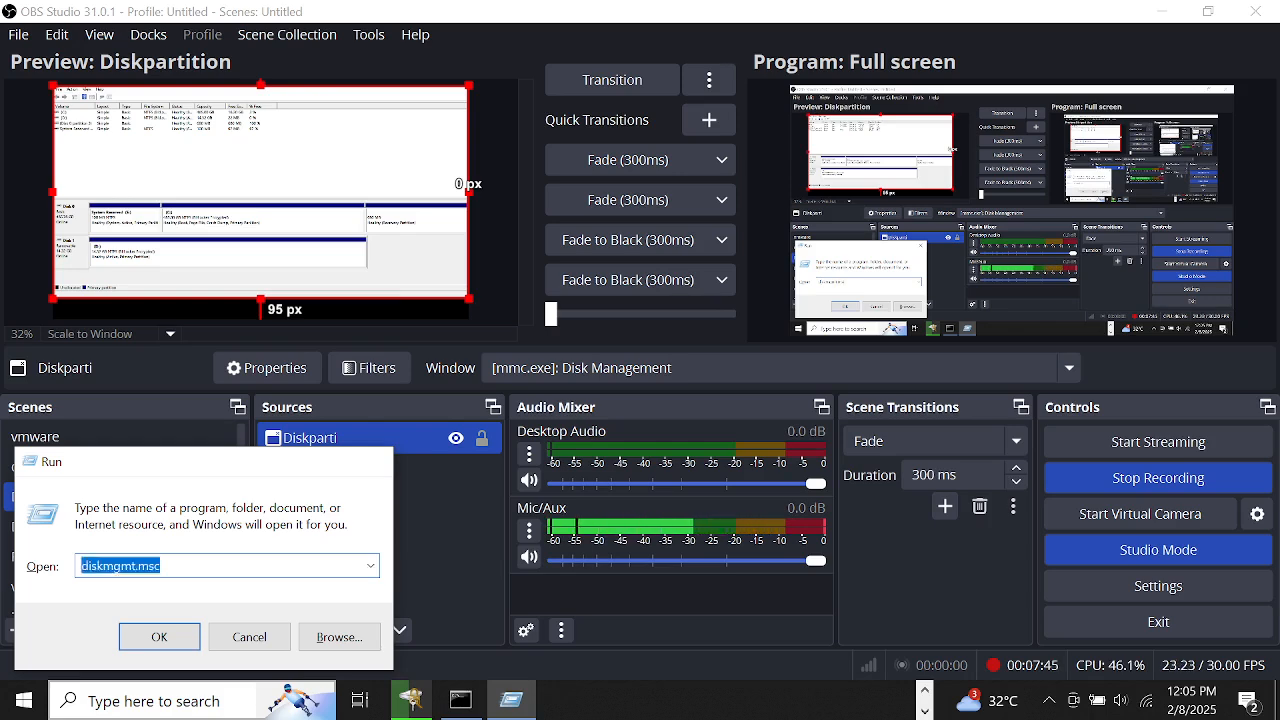
pyautogui.press('Return')
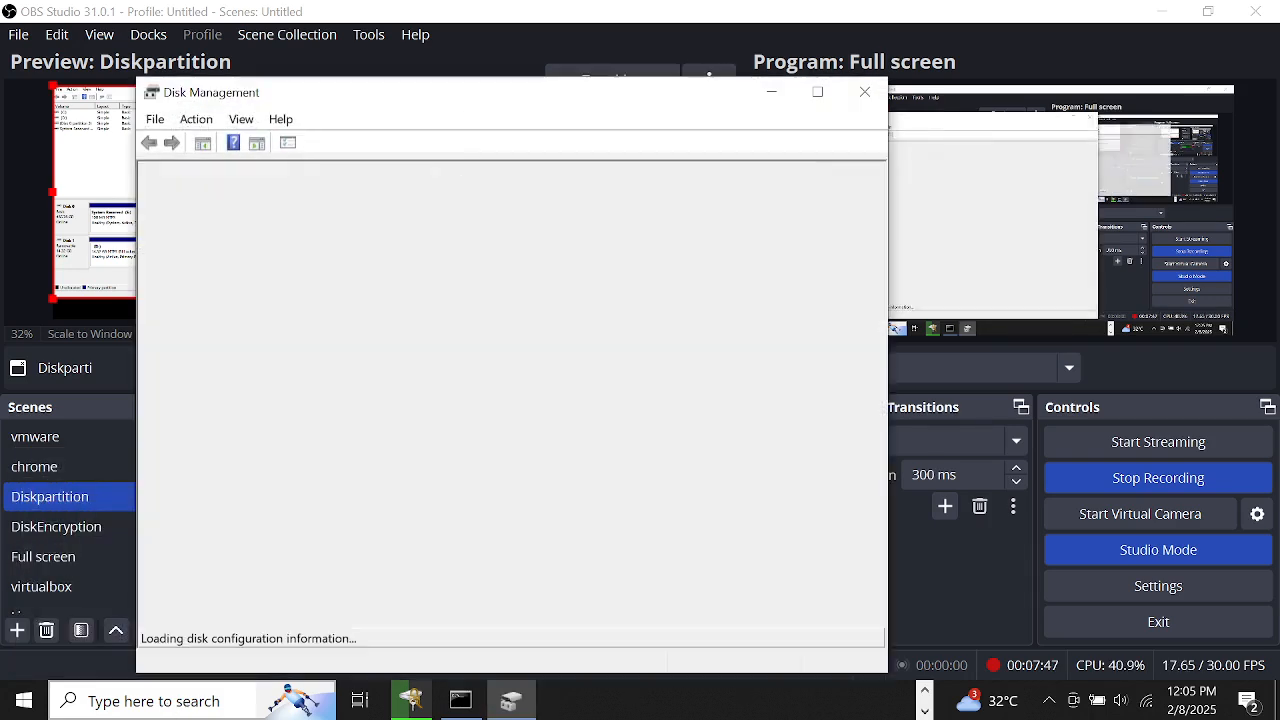
pyautogui.click(817, 91)
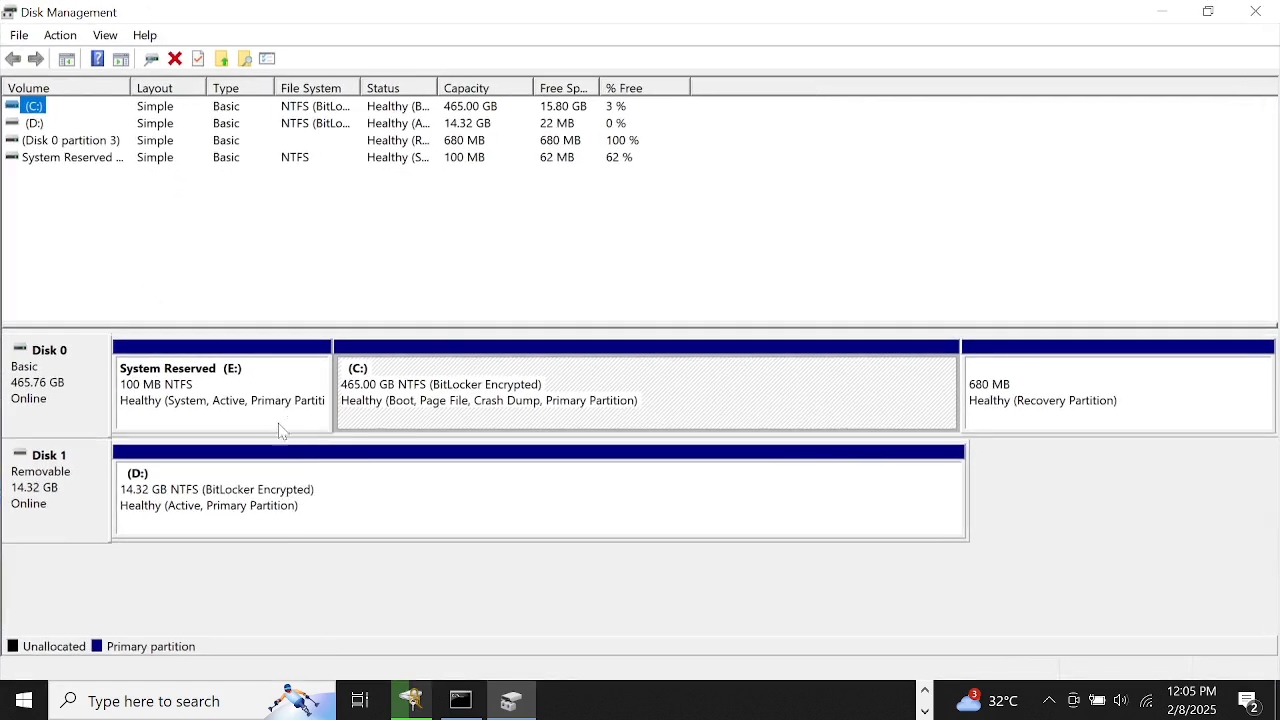
# - Select the C: partition on Disk 0 in the already open Disk Management window
pyautogui.click(1273, 9)
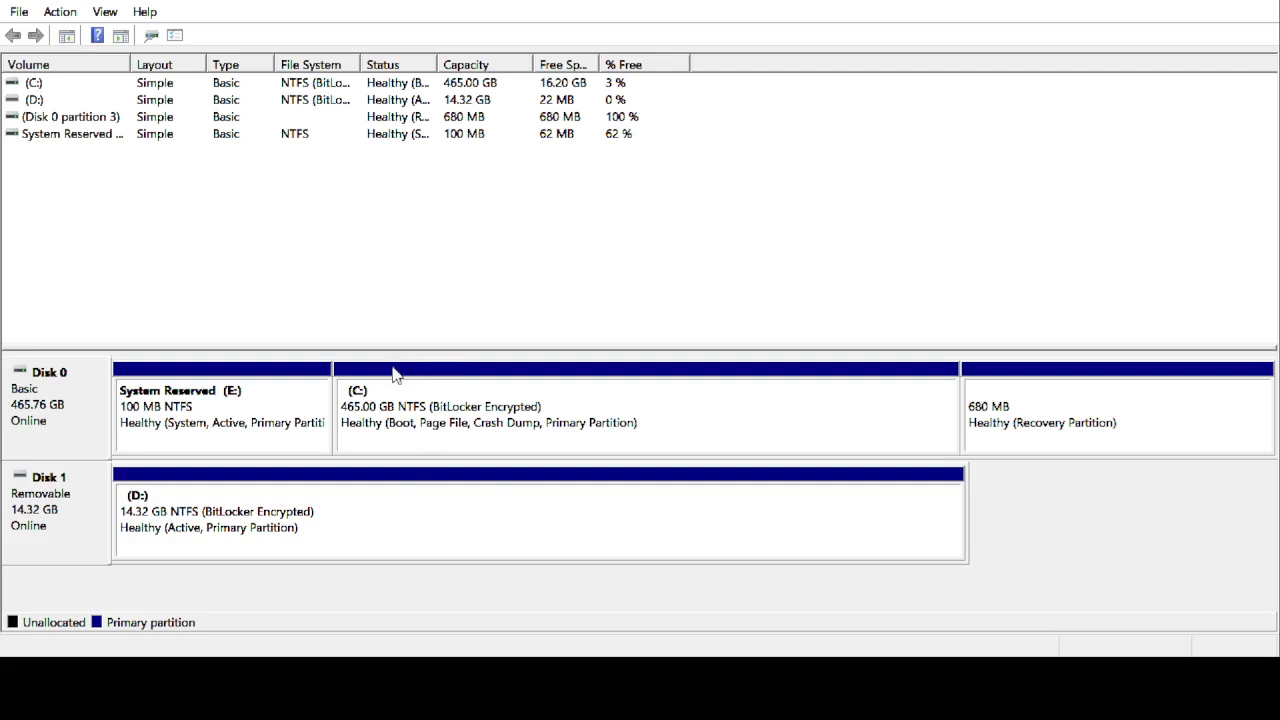
pyautogui.click(378, 416)
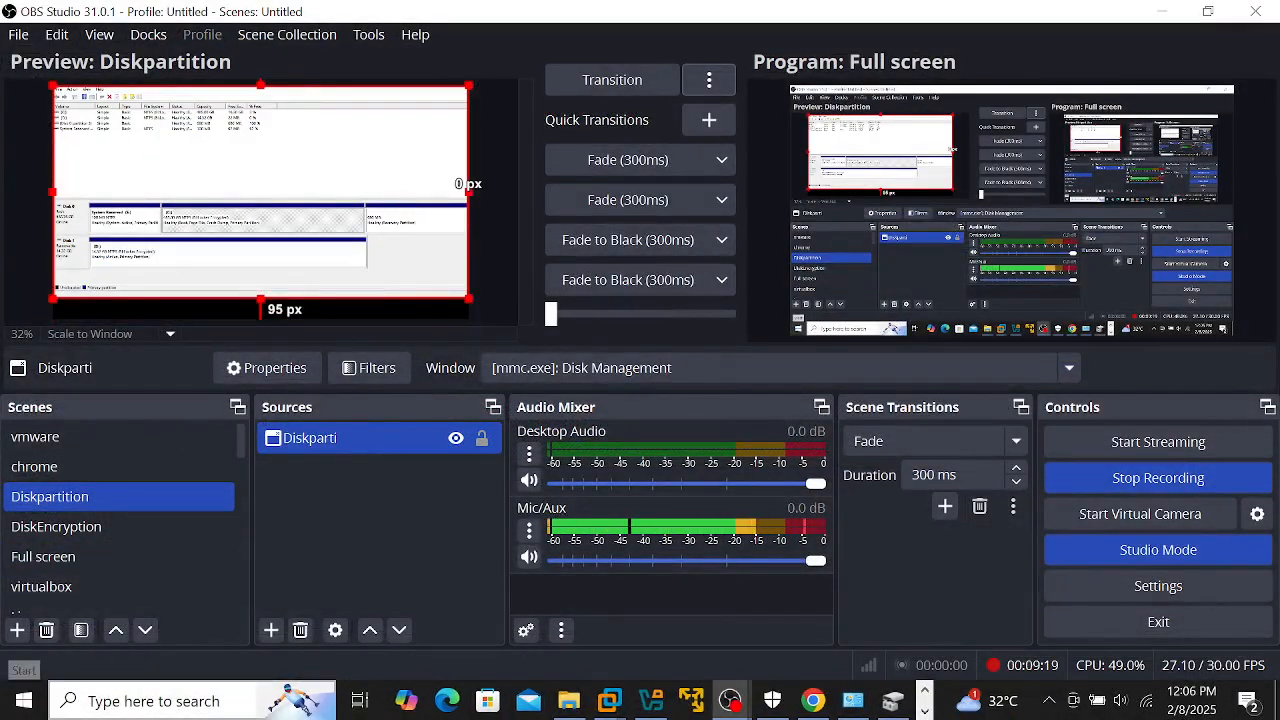
# - Search Windows for "disk" and open Create and format hard disk partitions
pyautogui.click(190, 703)
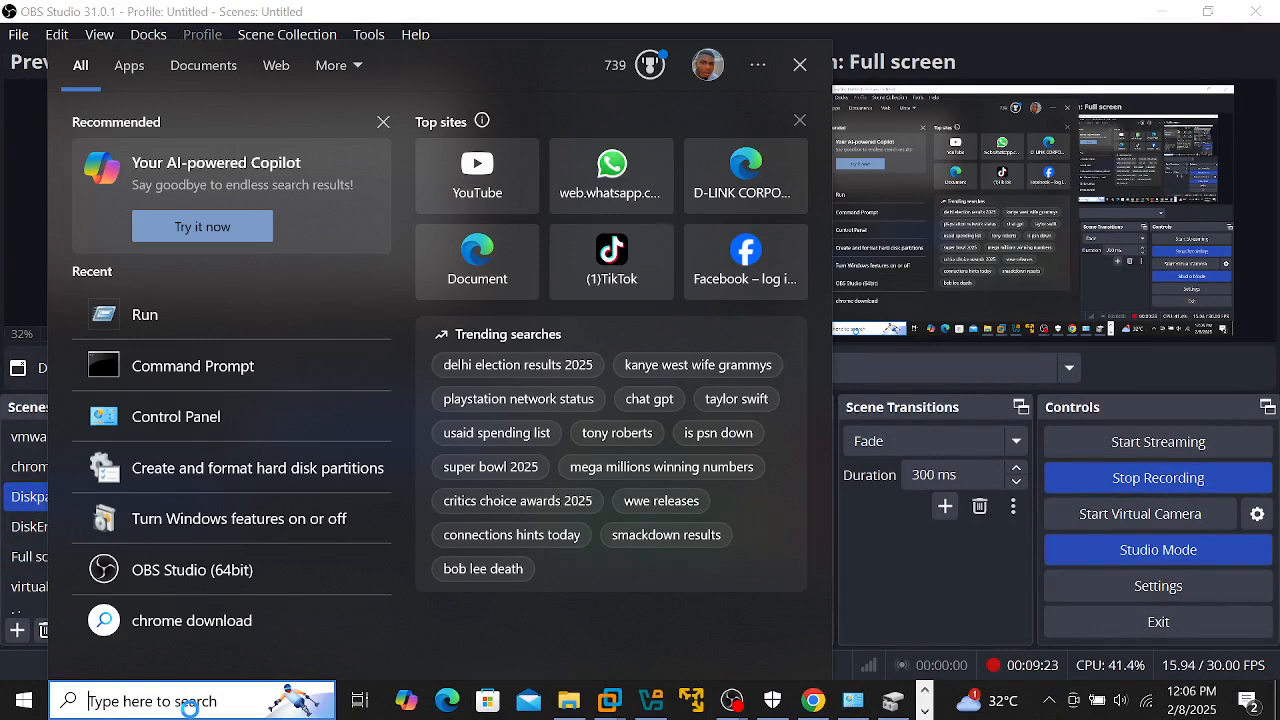
pyautogui.write('disk')
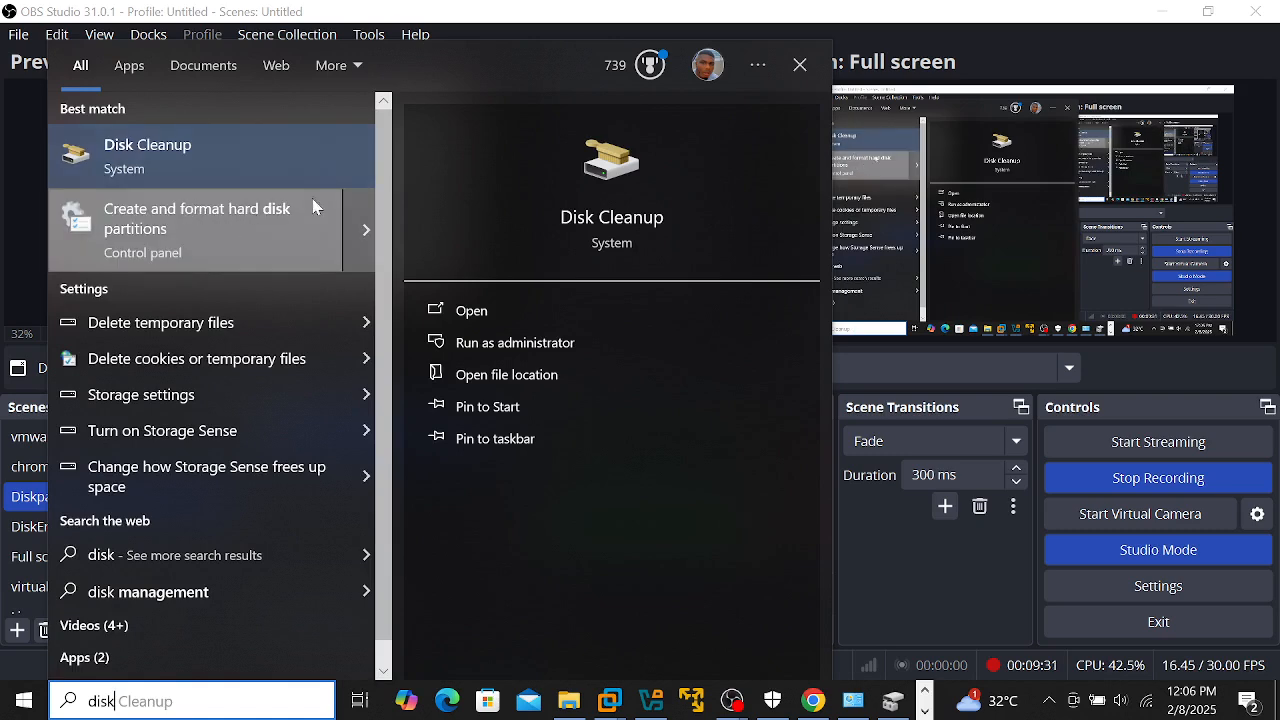
pyautogui.click(363, 228)
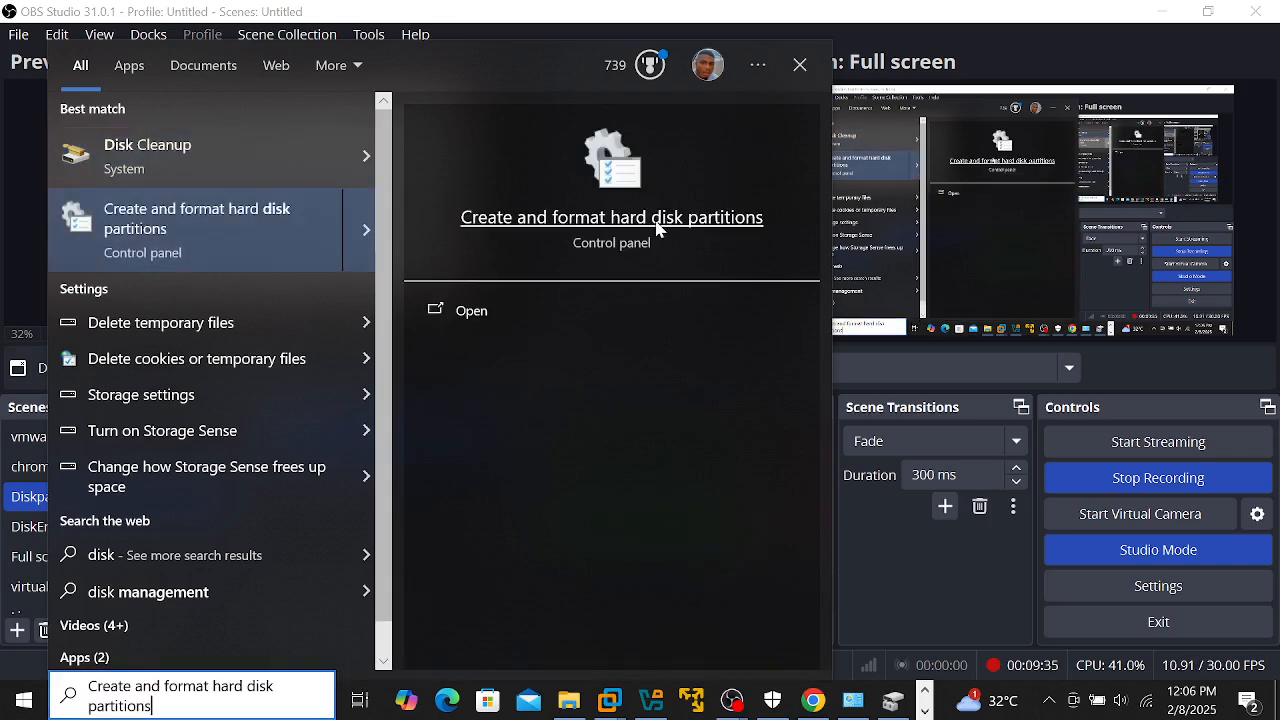
pyautogui.click(645, 220)
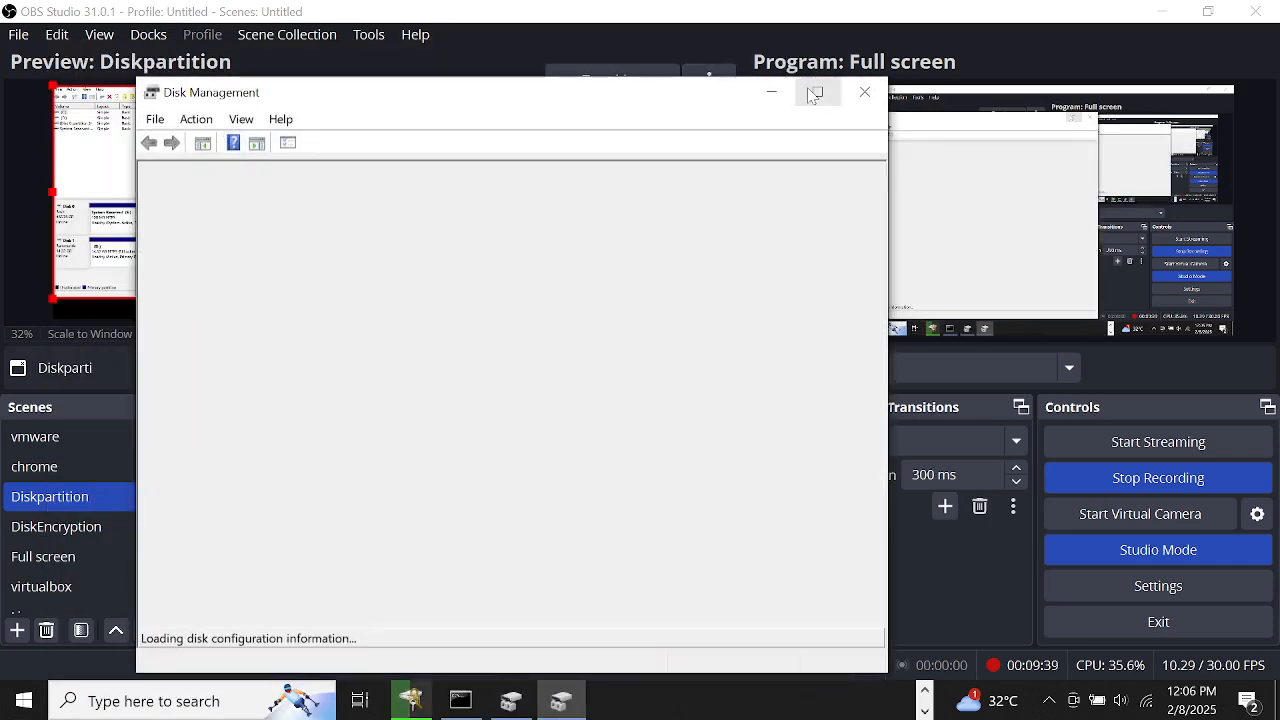
pyautogui.click(811, 94)
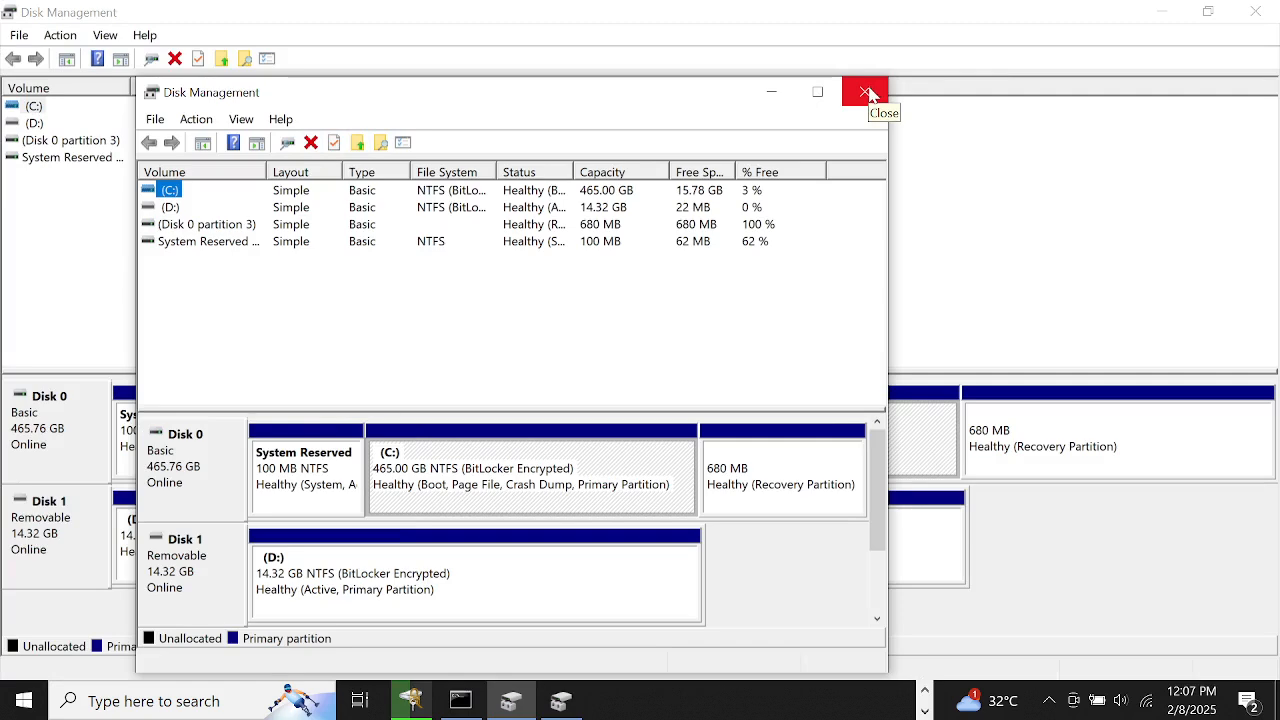
# - Close the two extra Disk Management windows
pyautogui.click(866, 93)
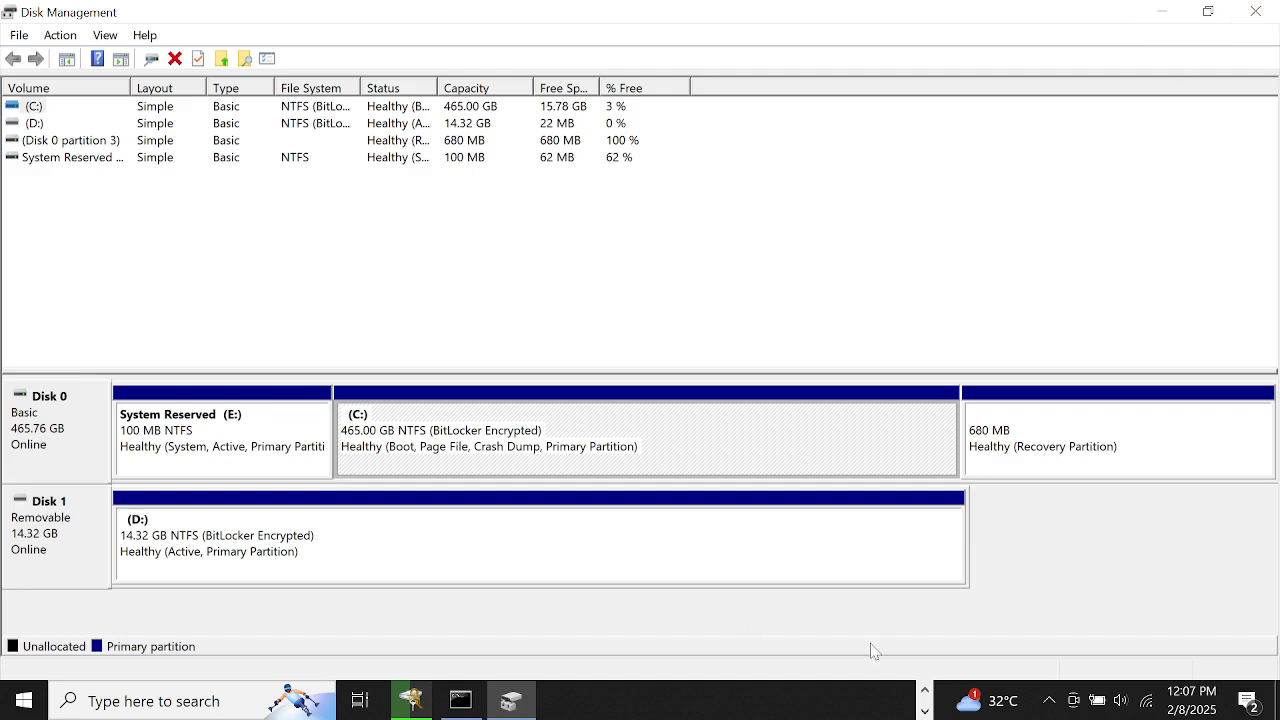
pyautogui.click(925, 710)
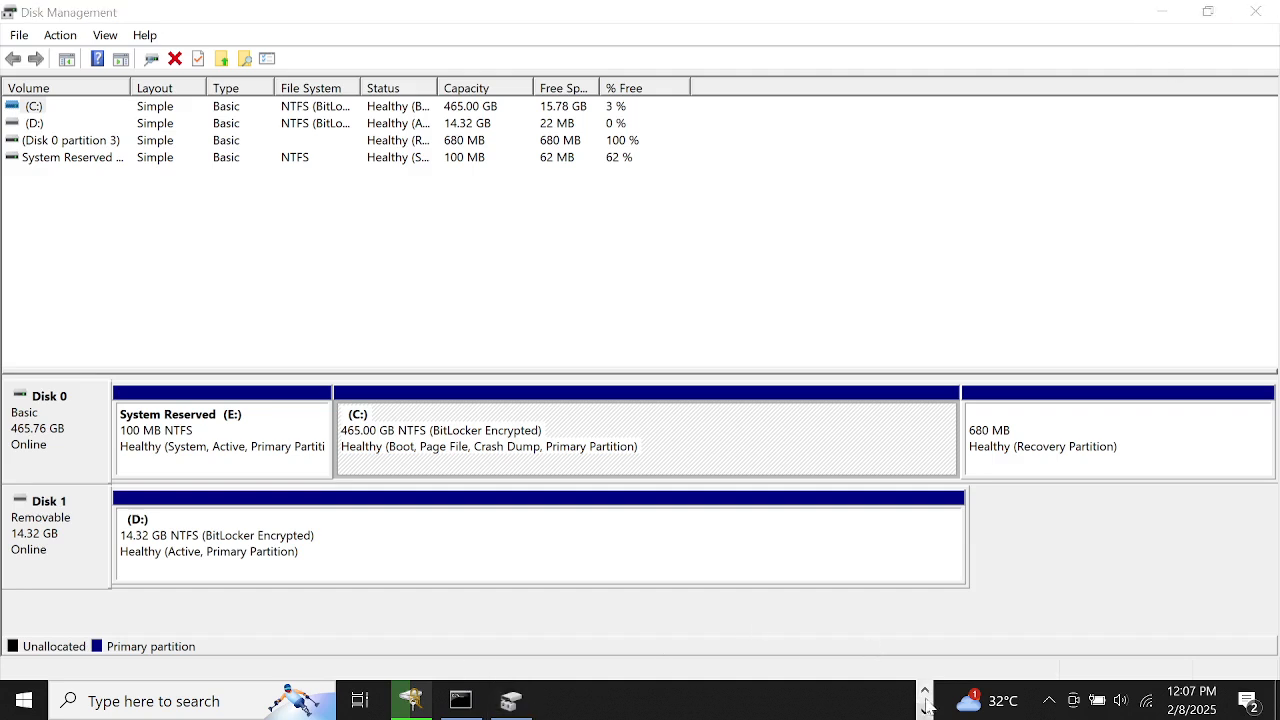
pyautogui.click(925, 691)
pyautogui.click(926, 711)
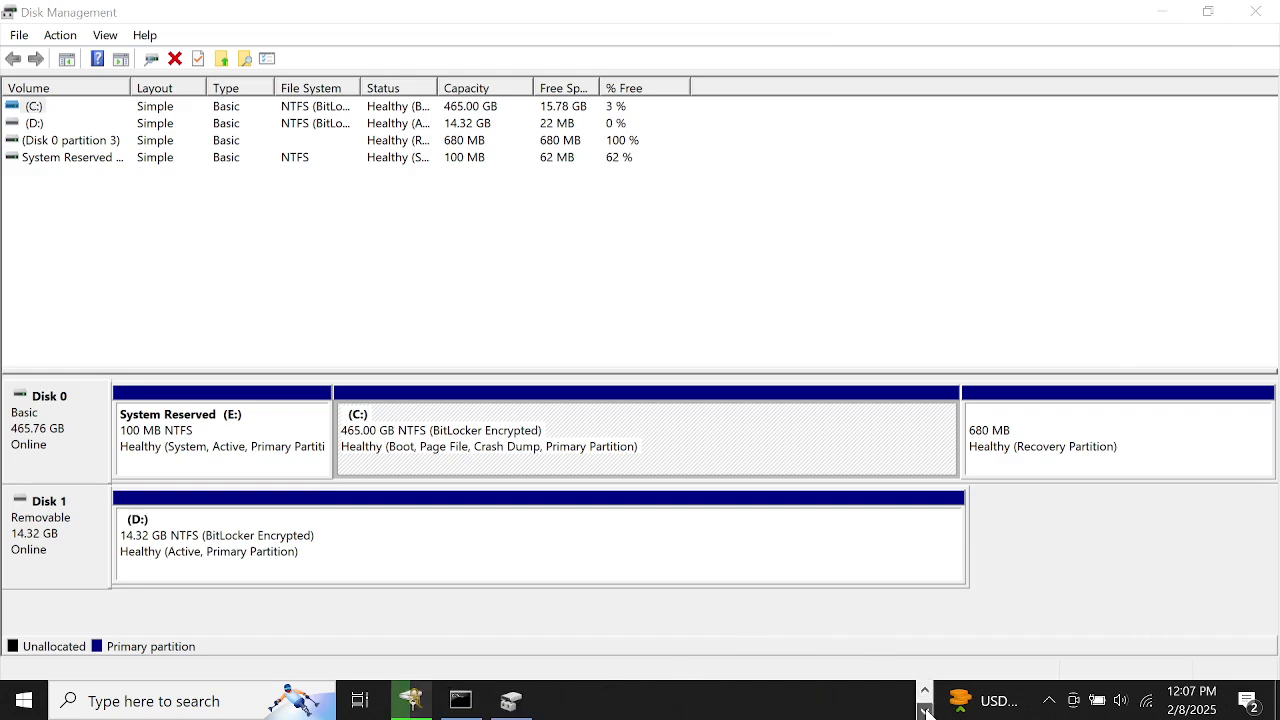
pyautogui.click(1256, 12)
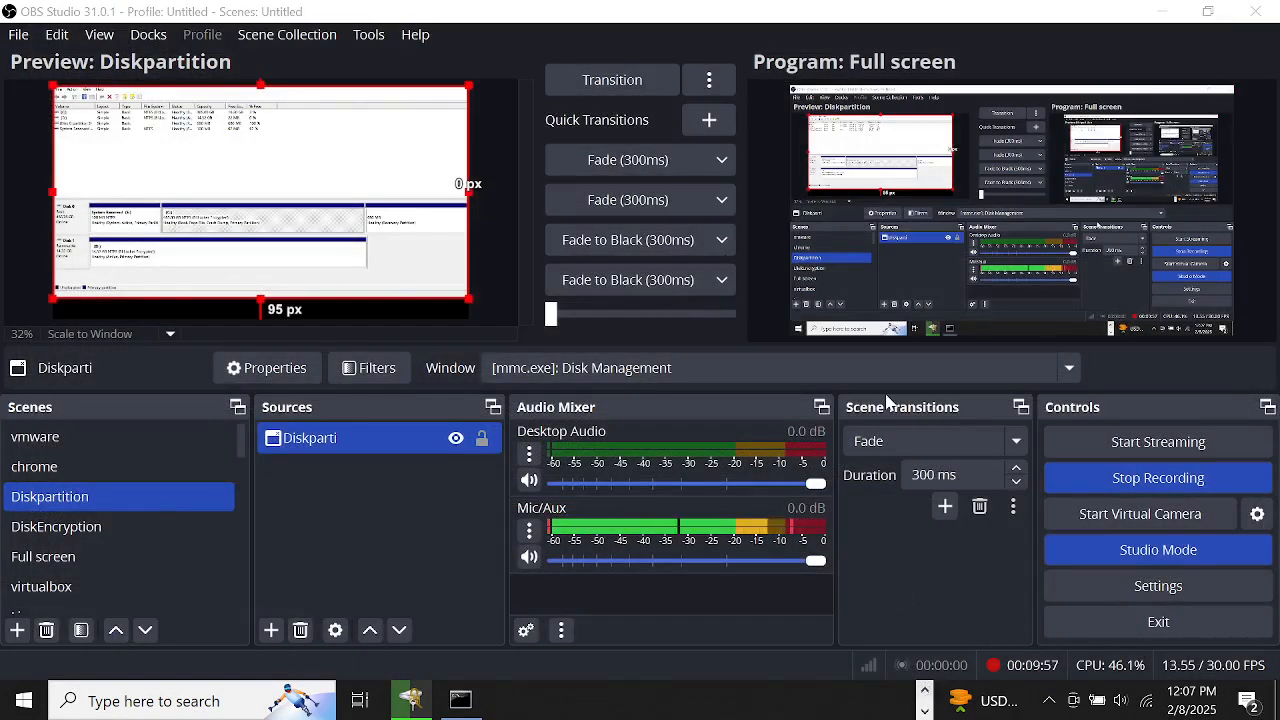
# - Switch to the original Disk Management window with the Shrink C: dialog
pyautogui.click(623, 80)
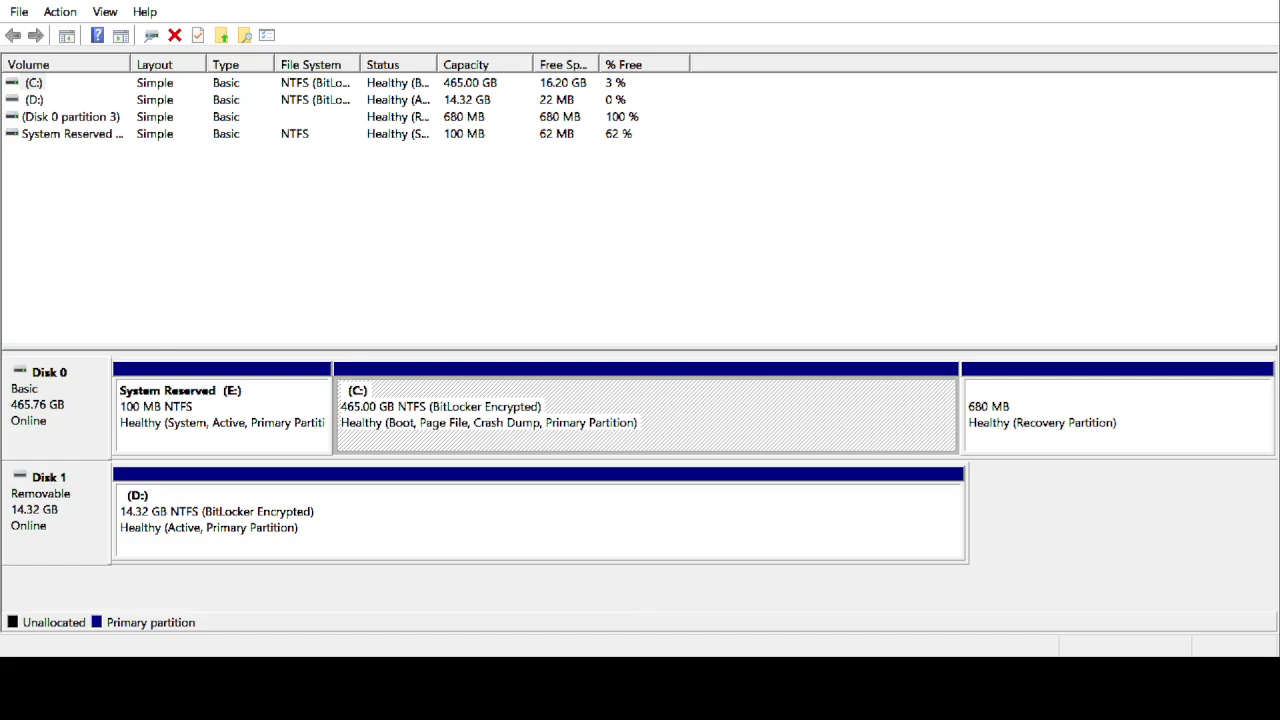
pyautogui.click(600, 80)
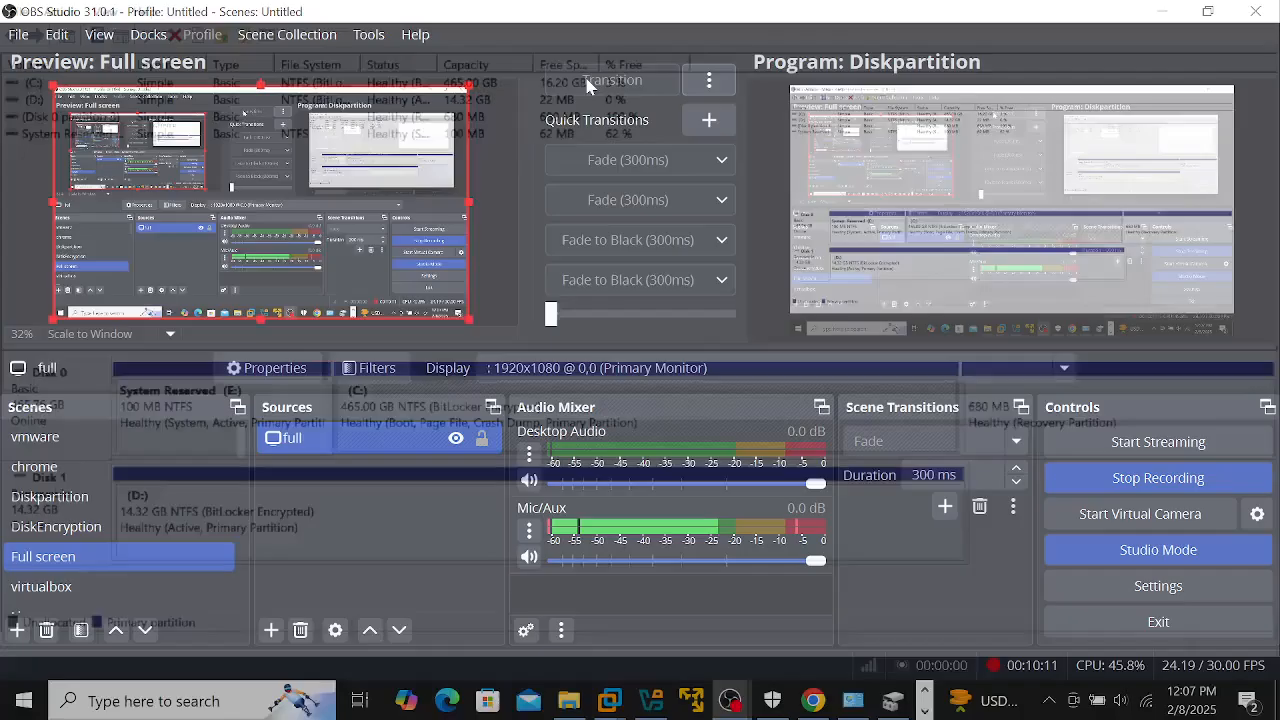
pyautogui.click(895, 704)
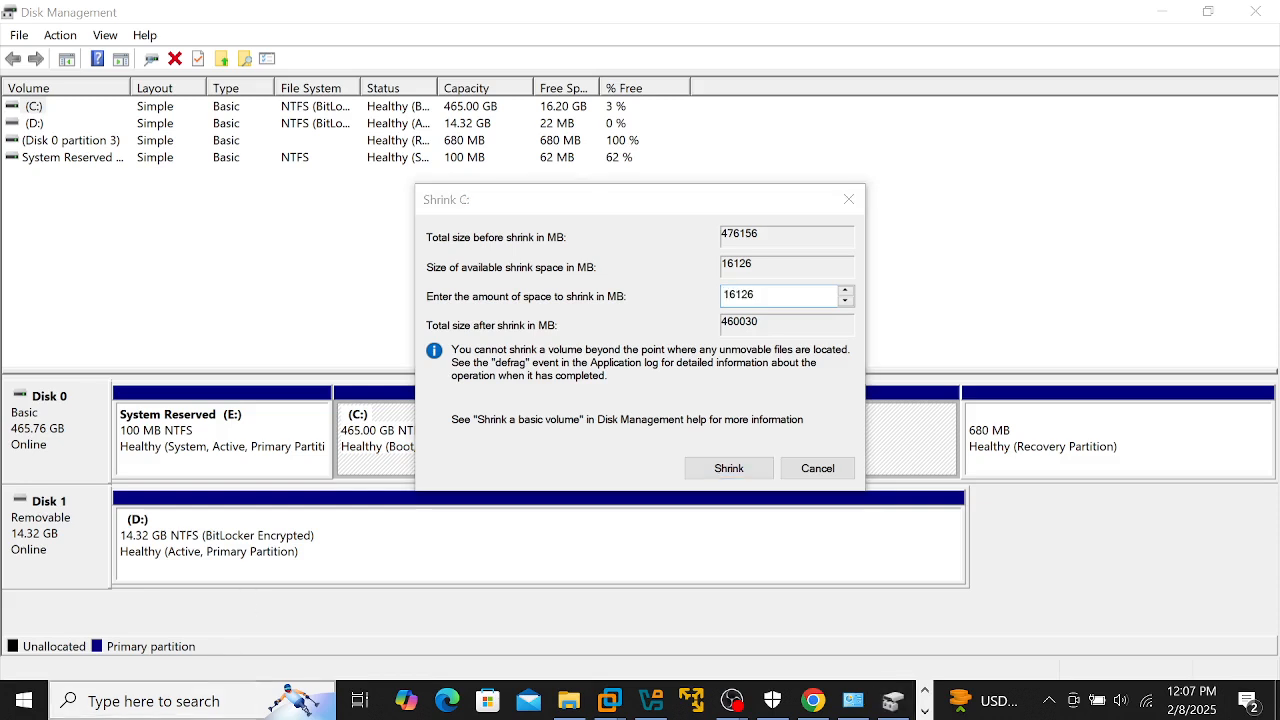
# - Open This PC in File Explorer and select Local Disk (C:) to check its free space
pyautogui.click(286, 694)
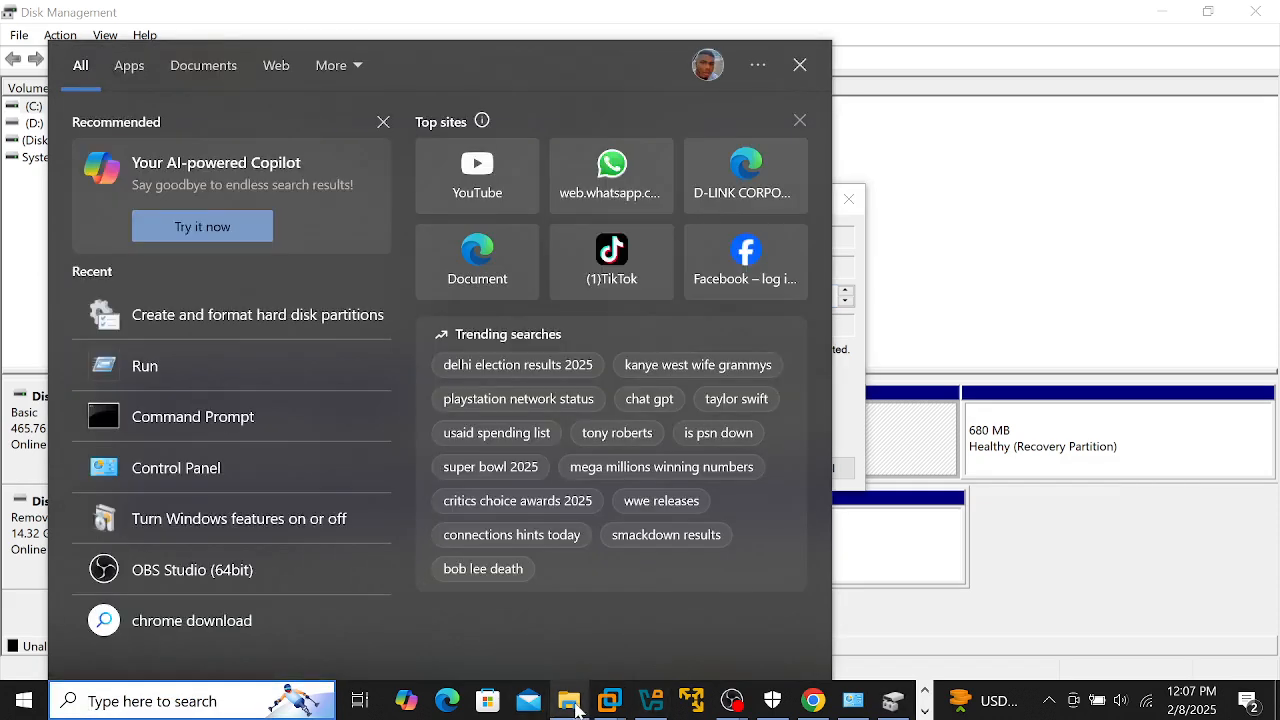
pyautogui.click(569, 700)
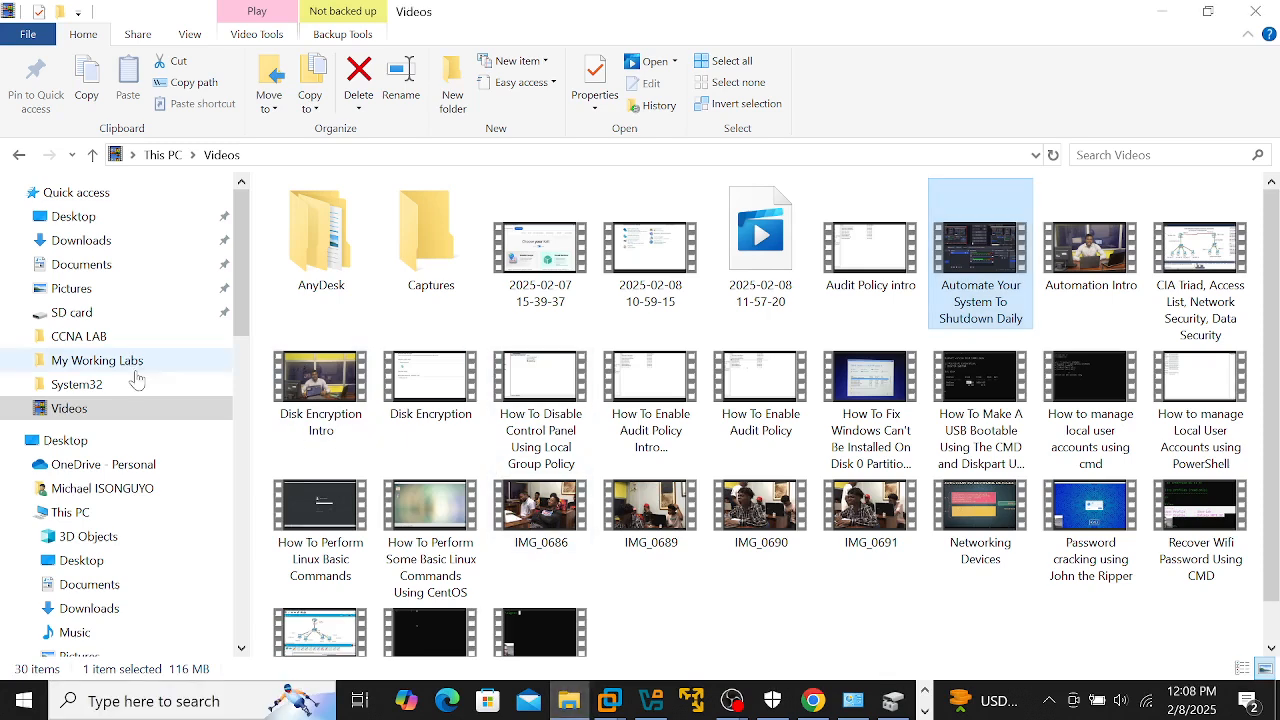
pyautogui.click(90, 514)
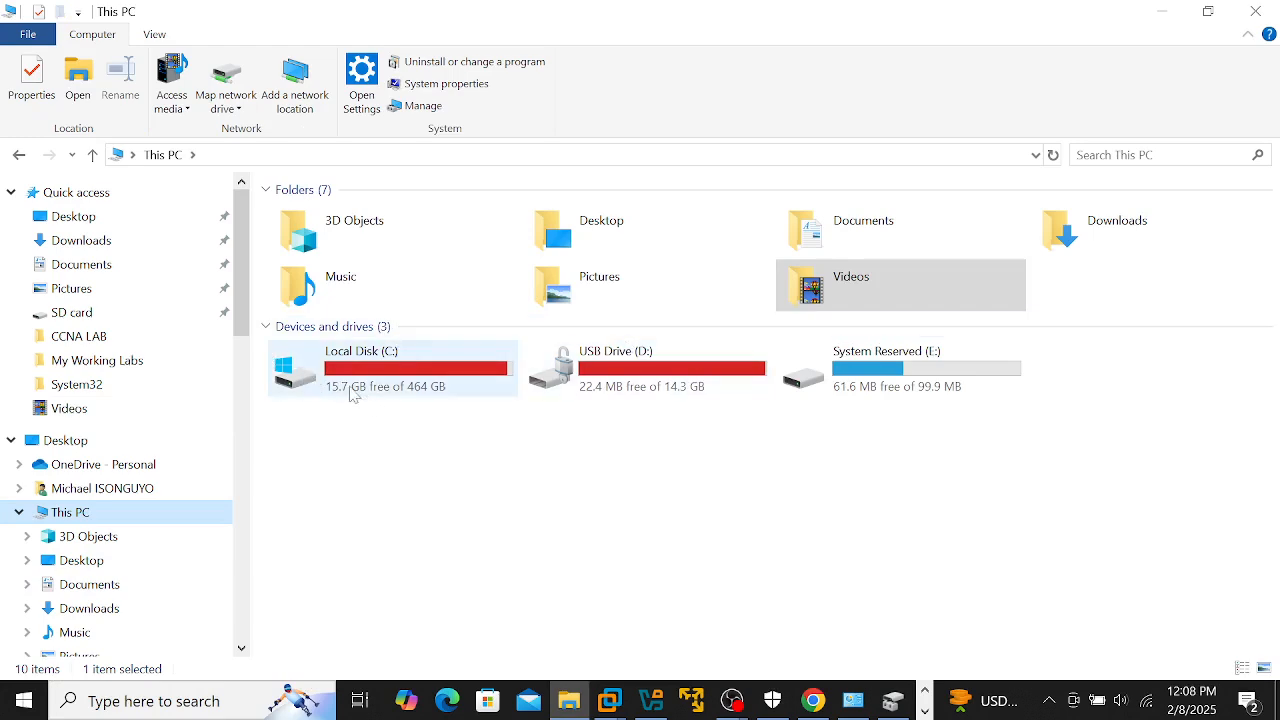
pyautogui.click(341, 385)
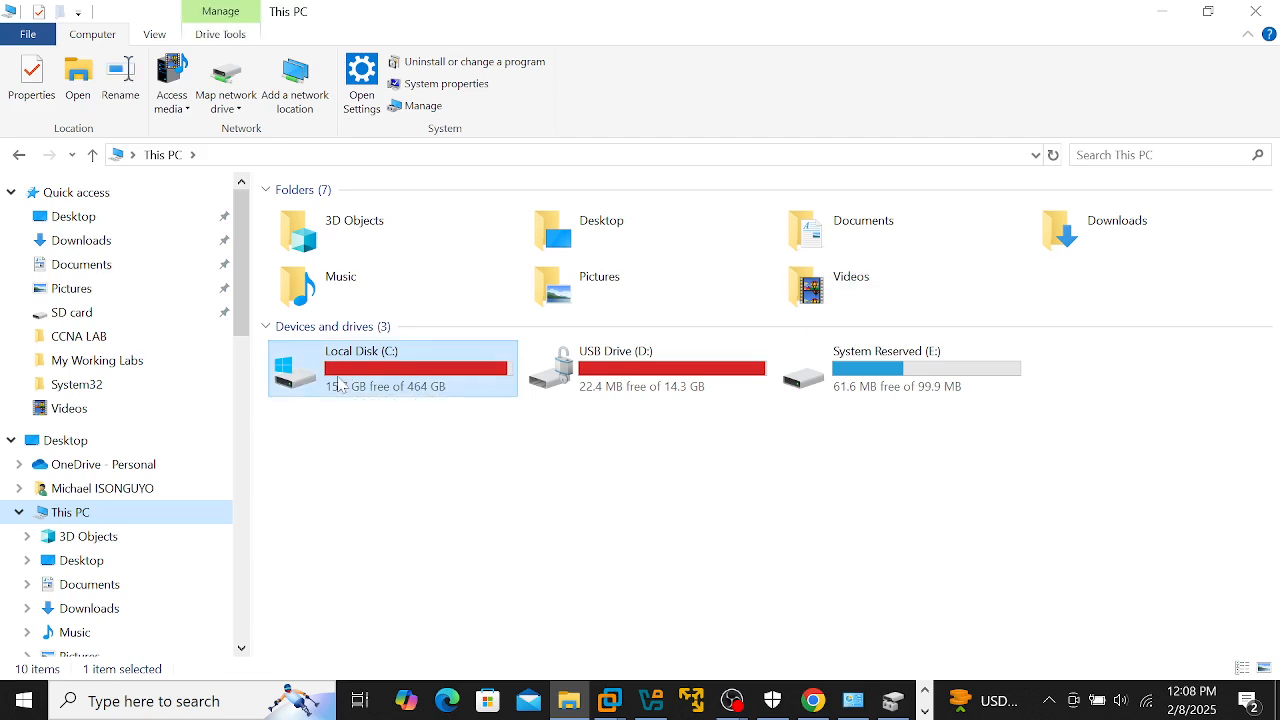
# - Open the properties of Local Disk (C:) to examine its used space, free space and capacity
pyautogui.rightClick(341, 385)
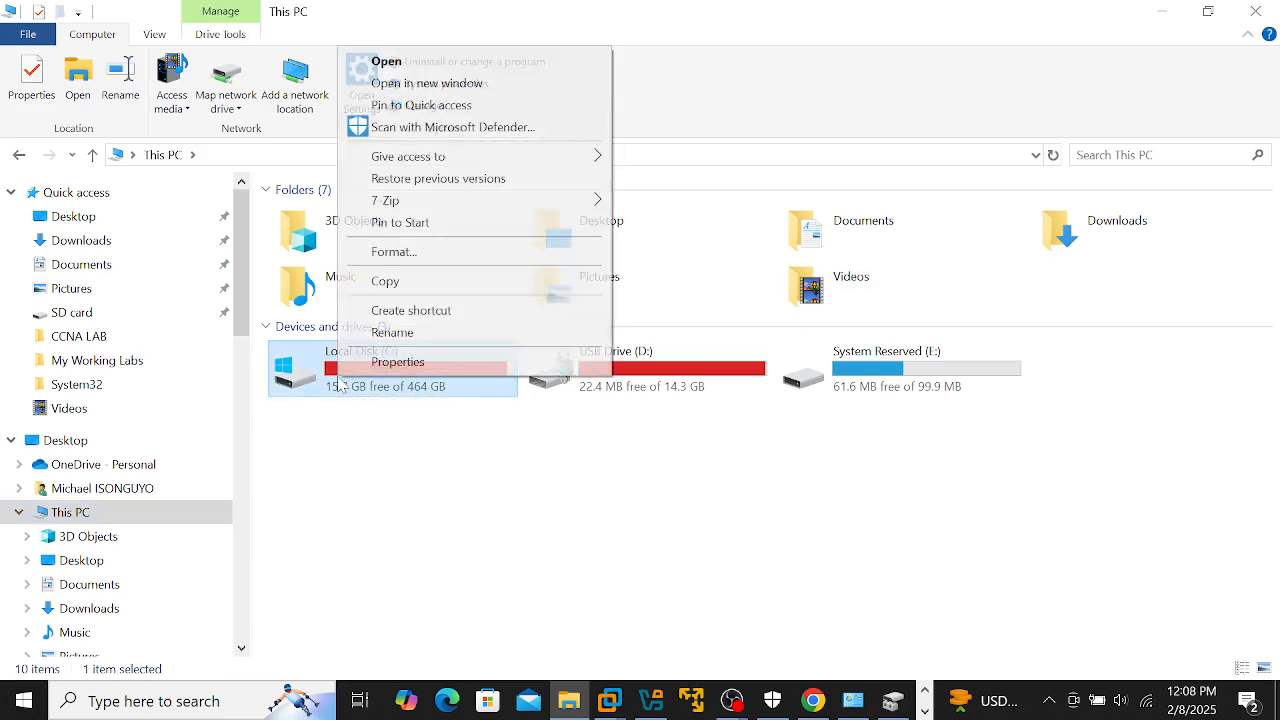
pyautogui.click(427, 363)
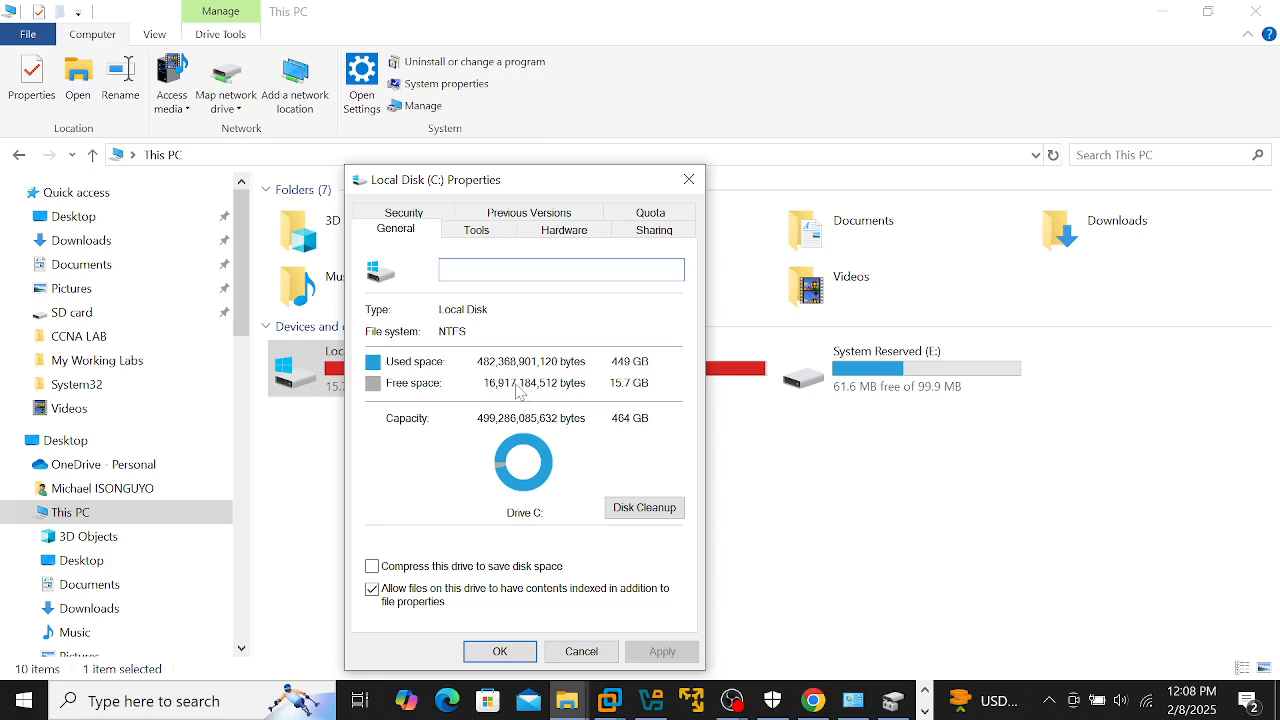
# - Return to the Shrink C: dialog in Disk Management and shrink the volume by 1024 MB
pyautogui.click(925, 711)
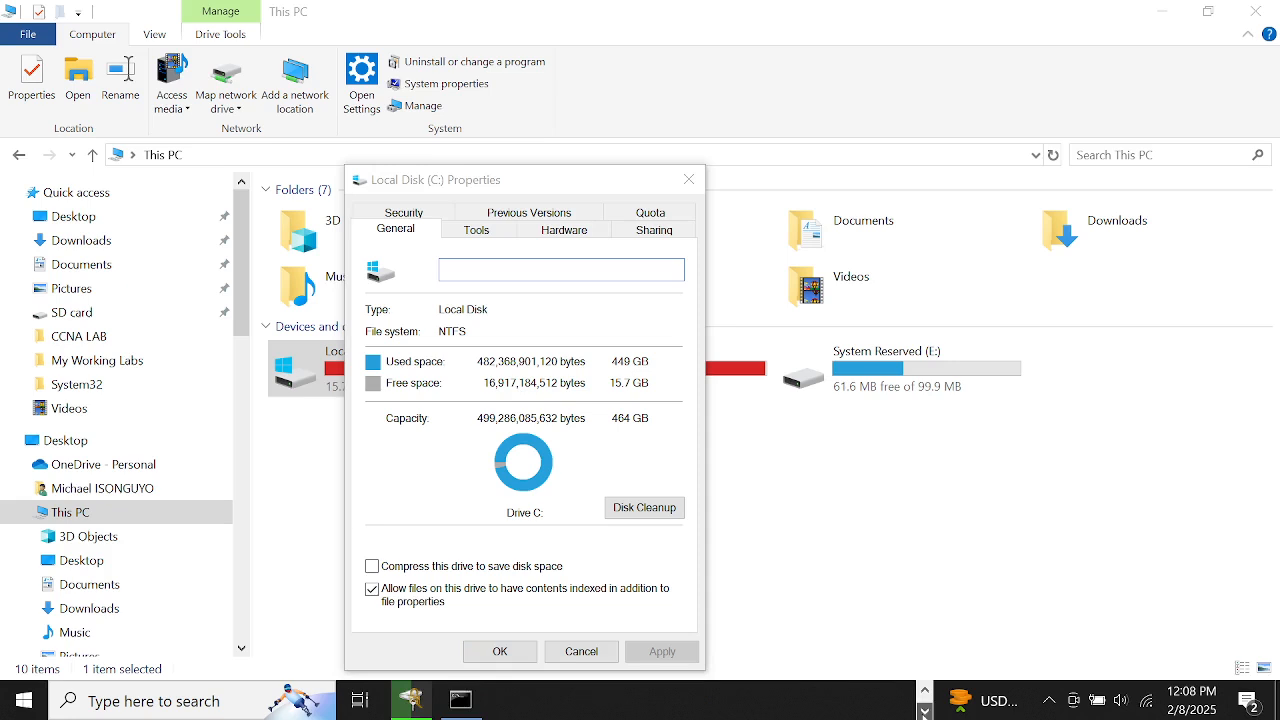
pyautogui.click(926, 699)
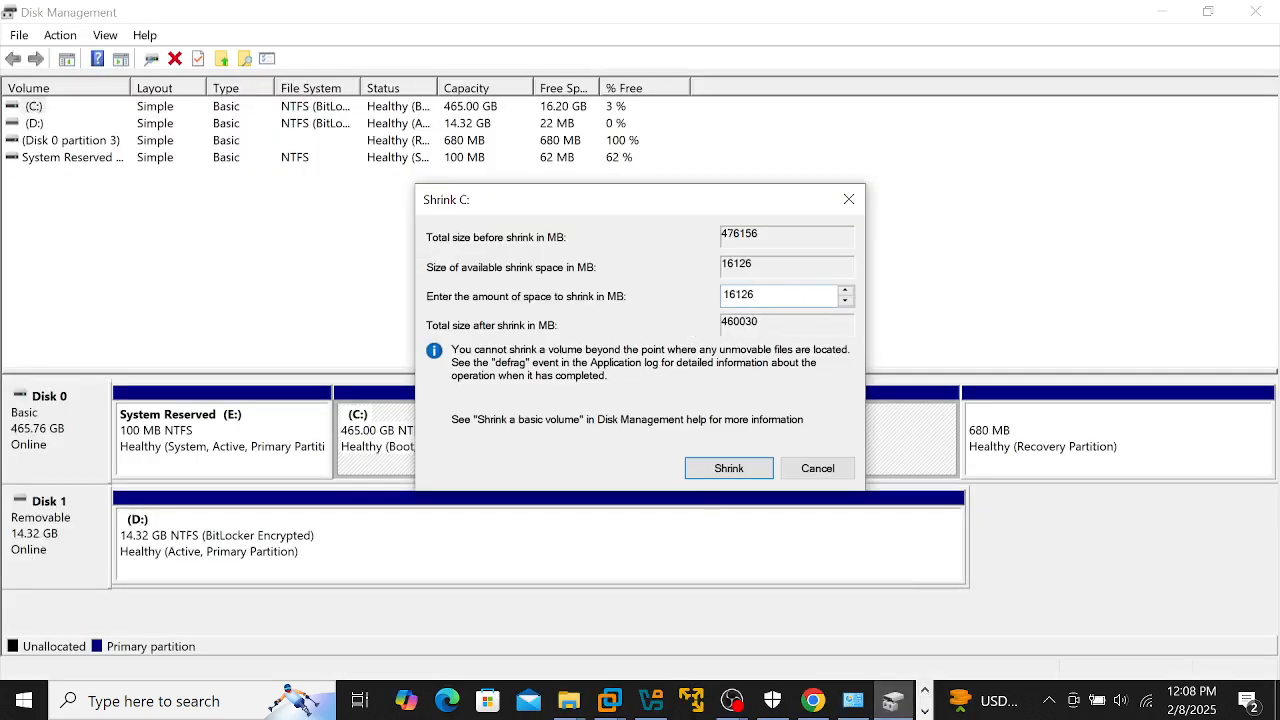
pyautogui.hotkey('ctrl', 'a')
pyautogui.press('End')
pyautogui.hotkey('ctrl', 'a')
pyautogui.write('1024')
pyautogui.click(724, 469)
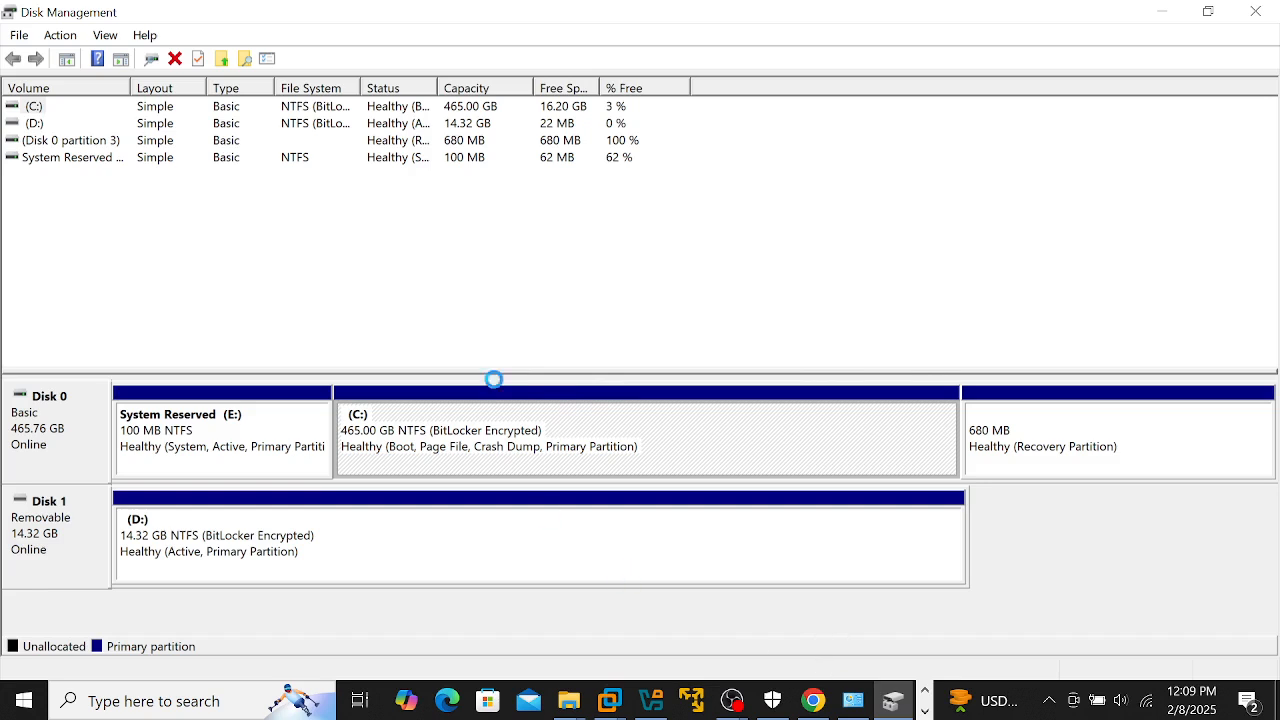
pyautogui.click(852, 702)
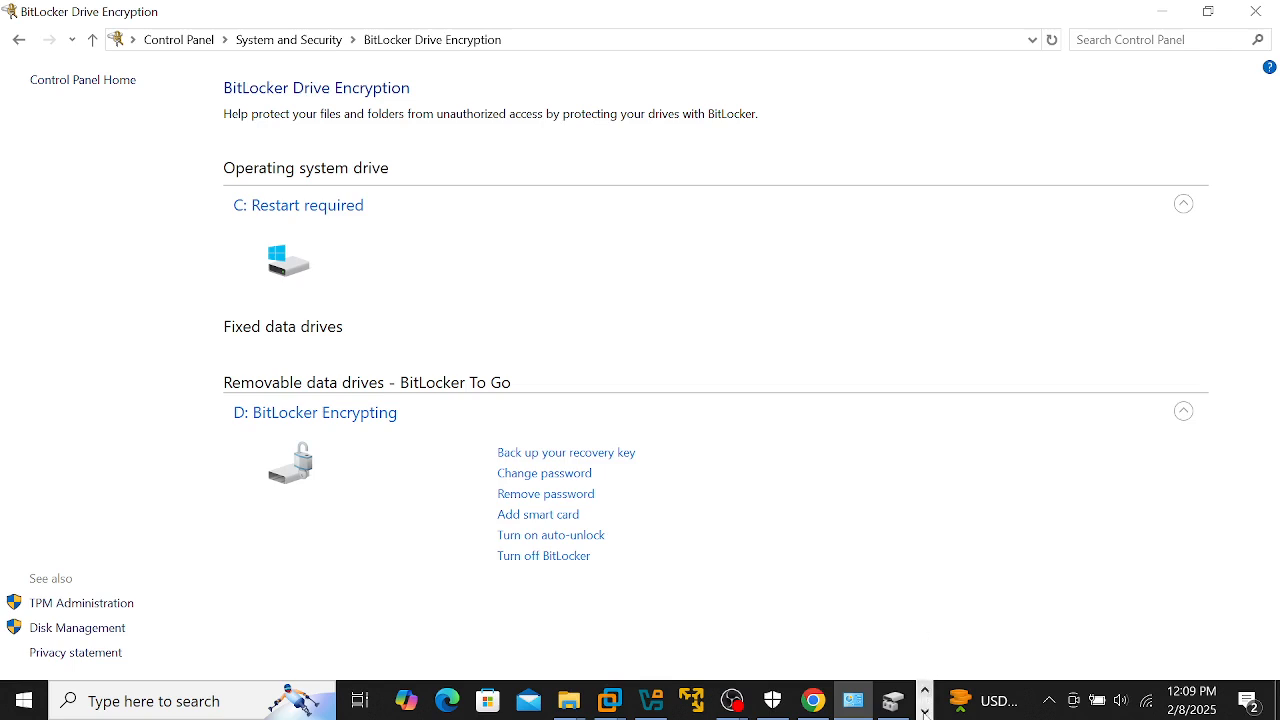
pyautogui.click(924, 712)
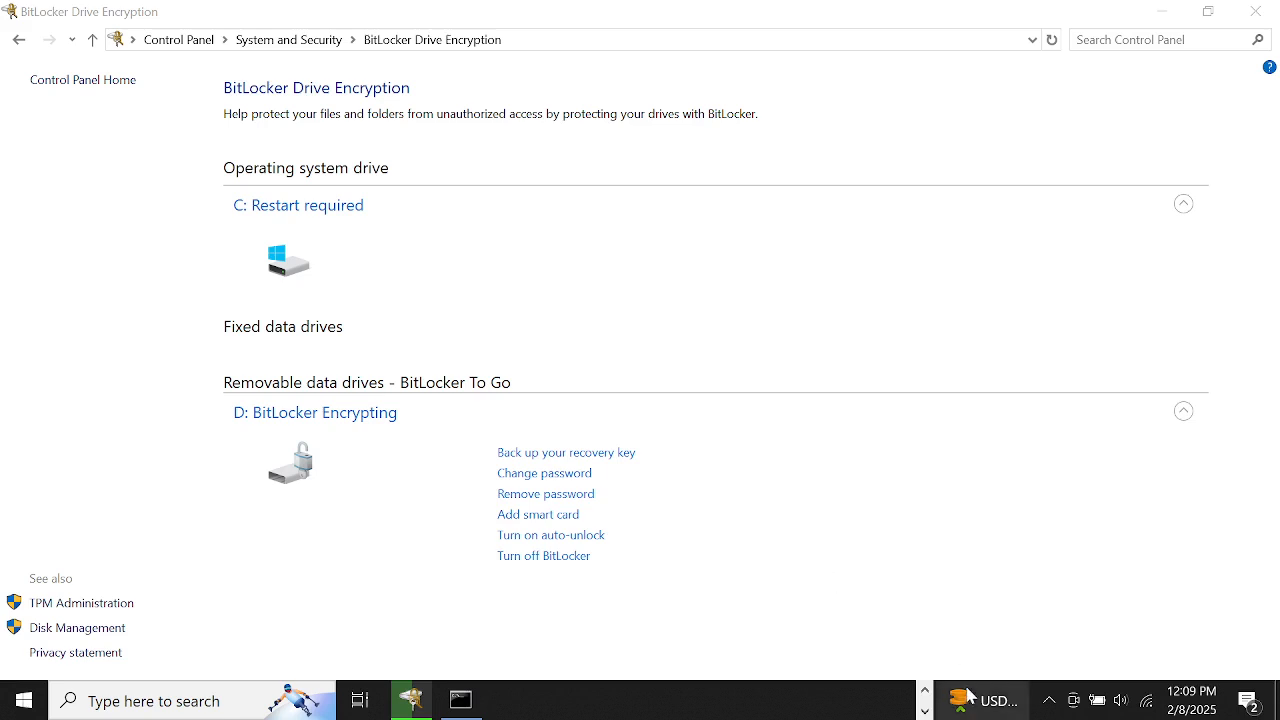
pyautogui.click(925, 690)
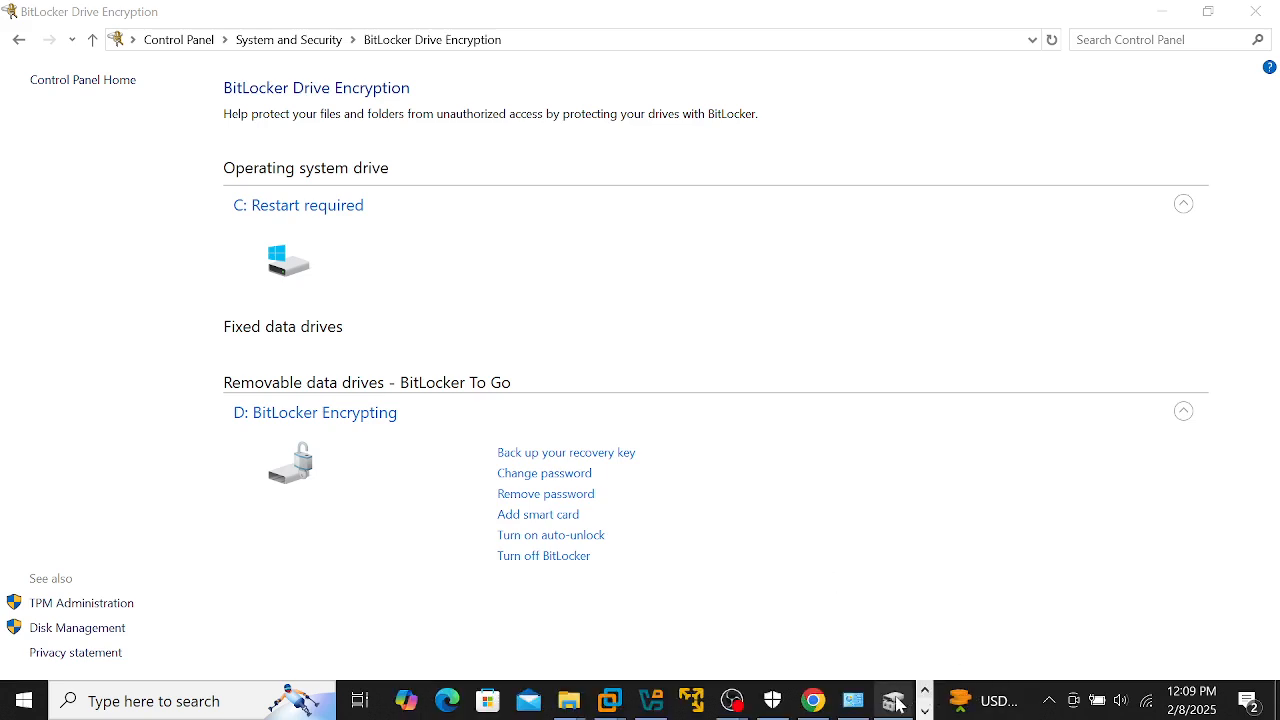
pyautogui.moveTo(895, 707)
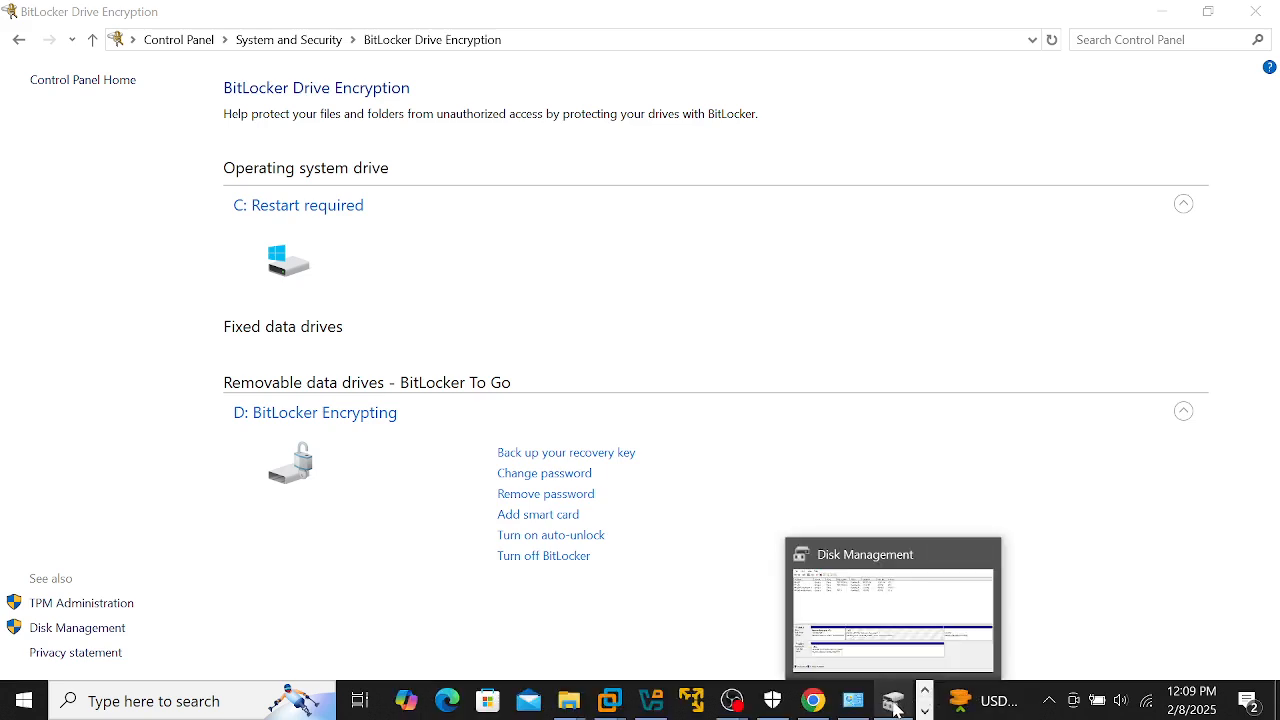
pyautogui.click(895, 707)
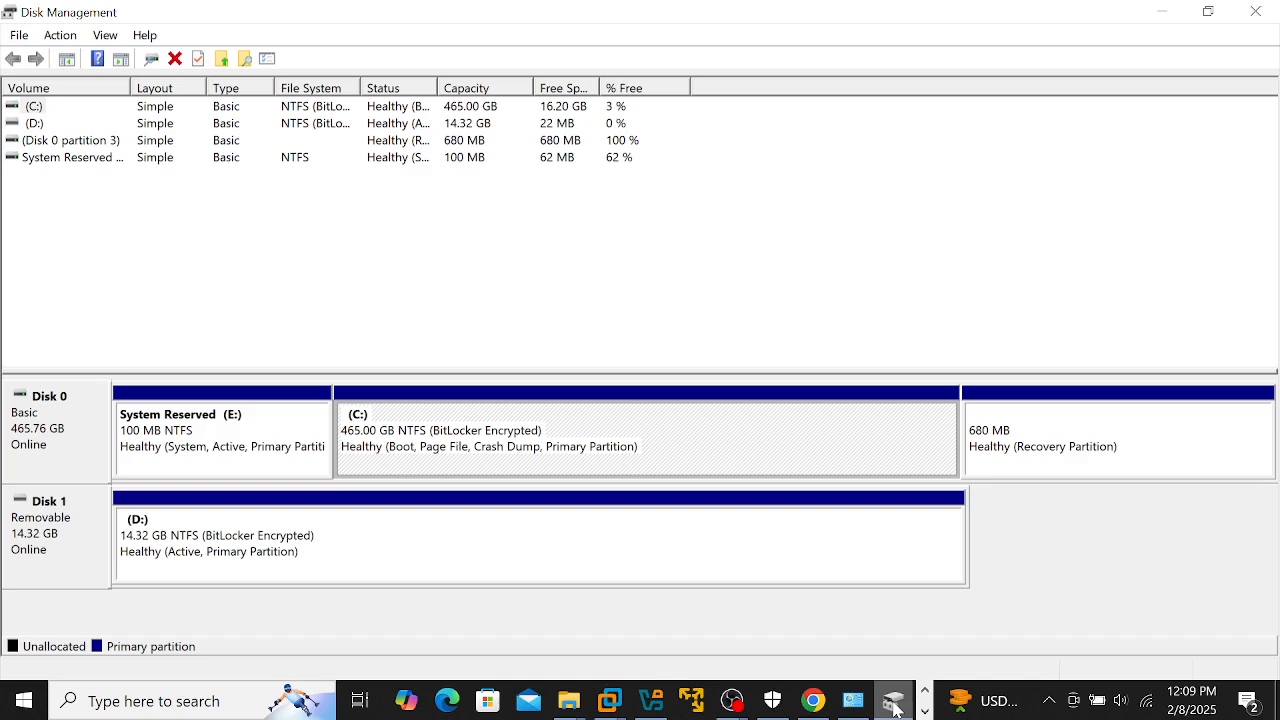
pyautogui.click(894, 707)
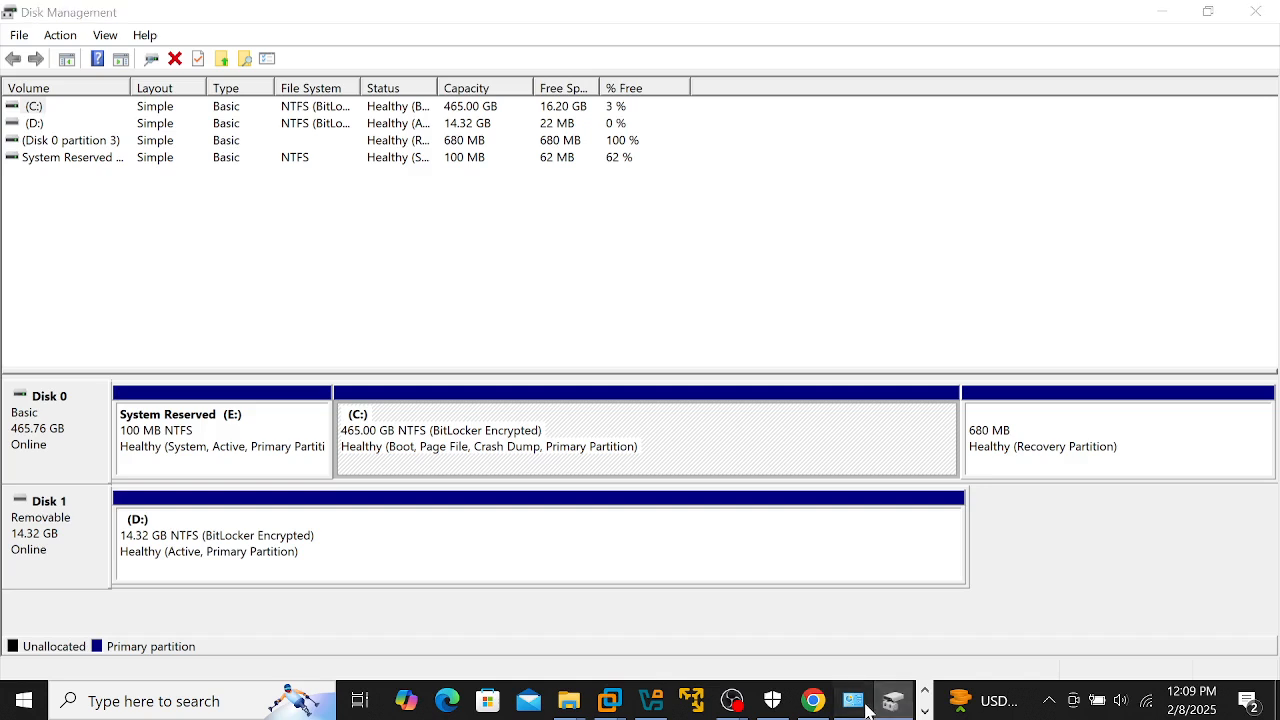
pyautogui.click(890, 708)
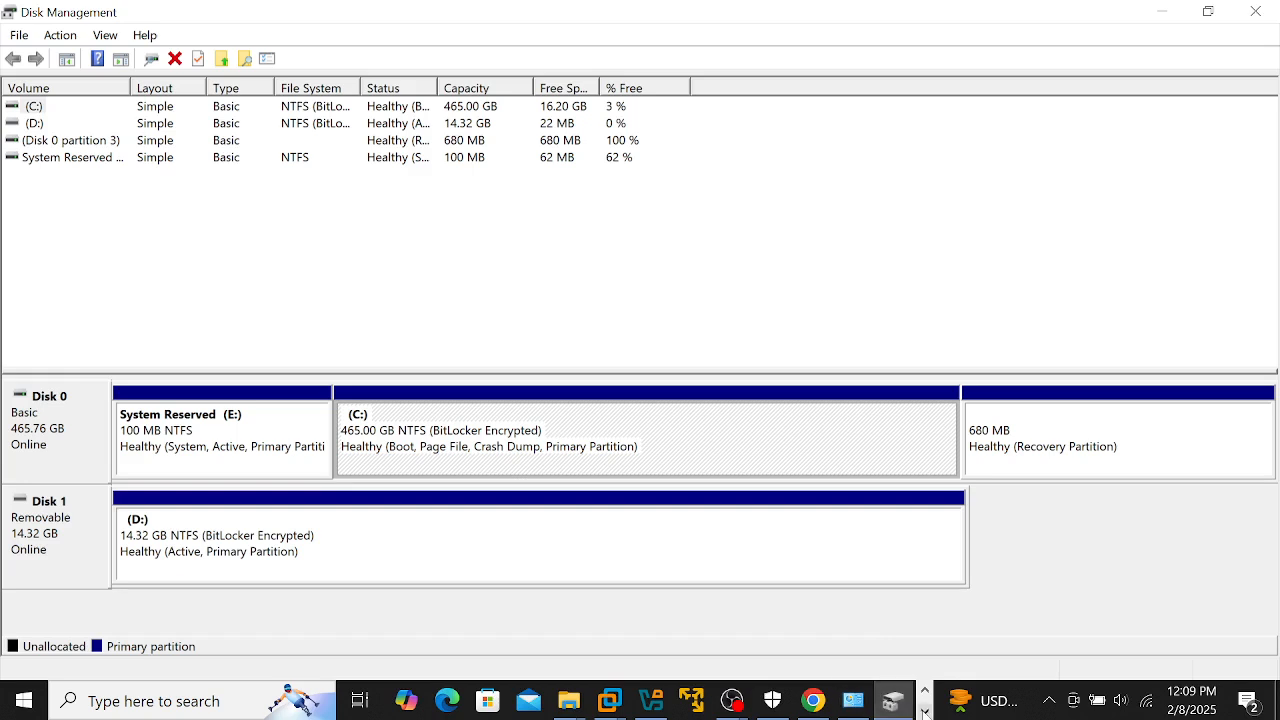
pyautogui.click(925, 712)
pyautogui.click(925, 691)
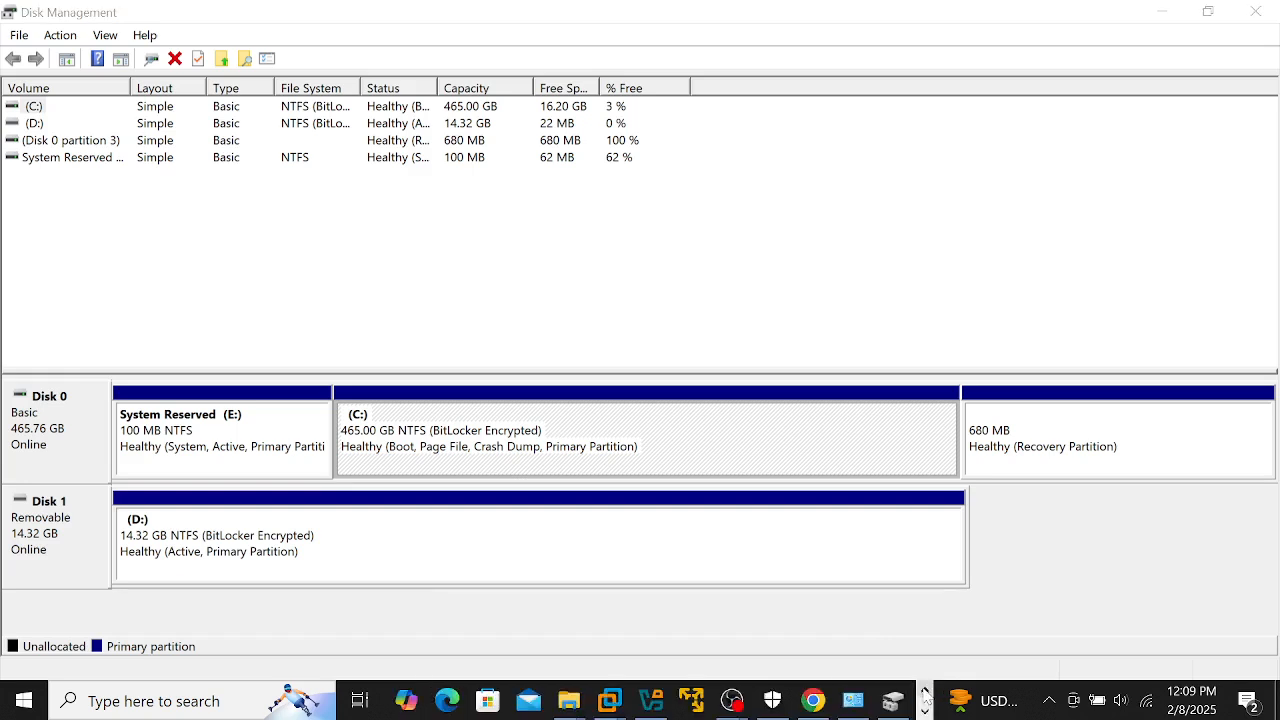
pyautogui.click(925, 712)
pyautogui.click(411, 700)
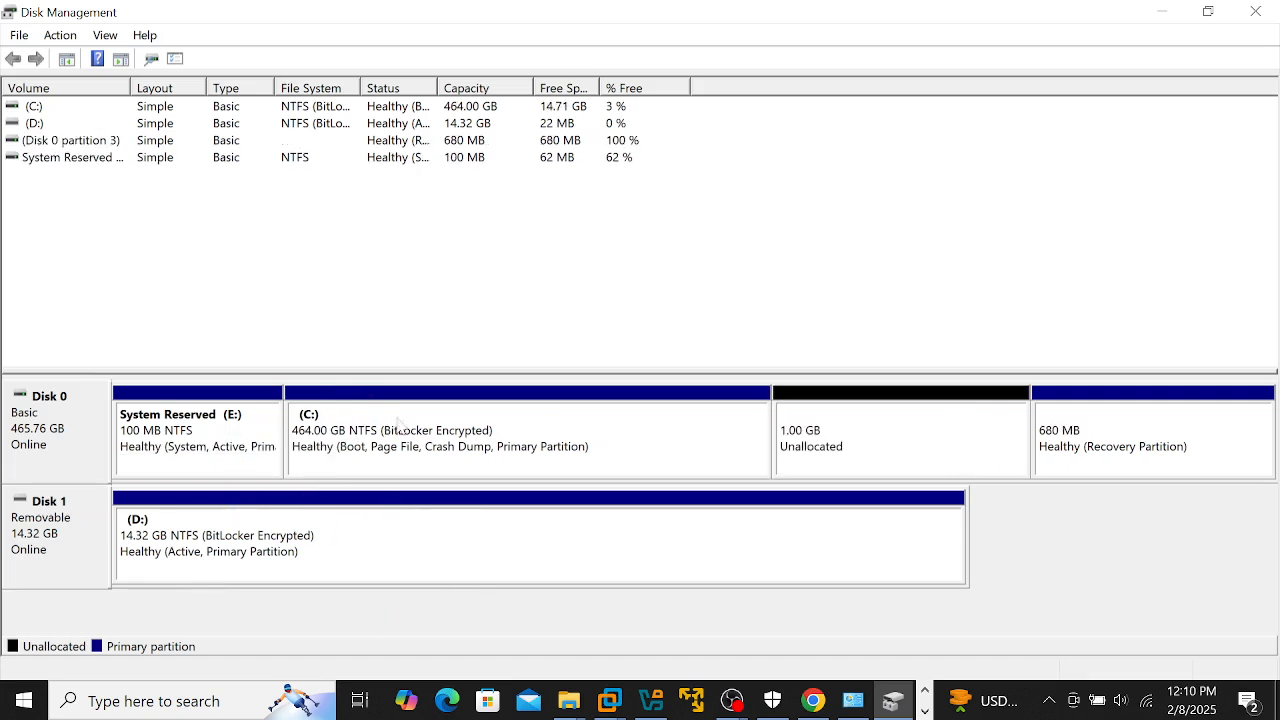
# - Start a new simple volume in the 1.00 GB unallocated space on Disk 0 and accept a size of 1023 MB
pyautogui.click(829, 443)
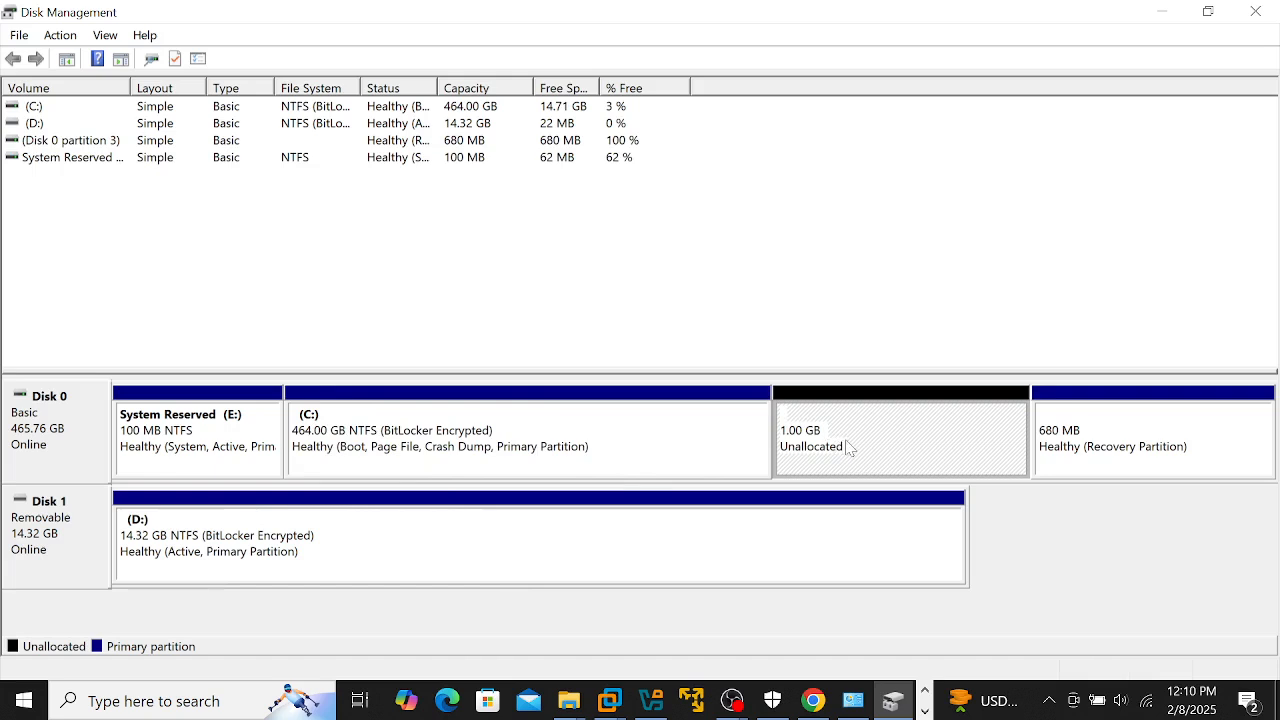
pyautogui.rightClick(848, 447)
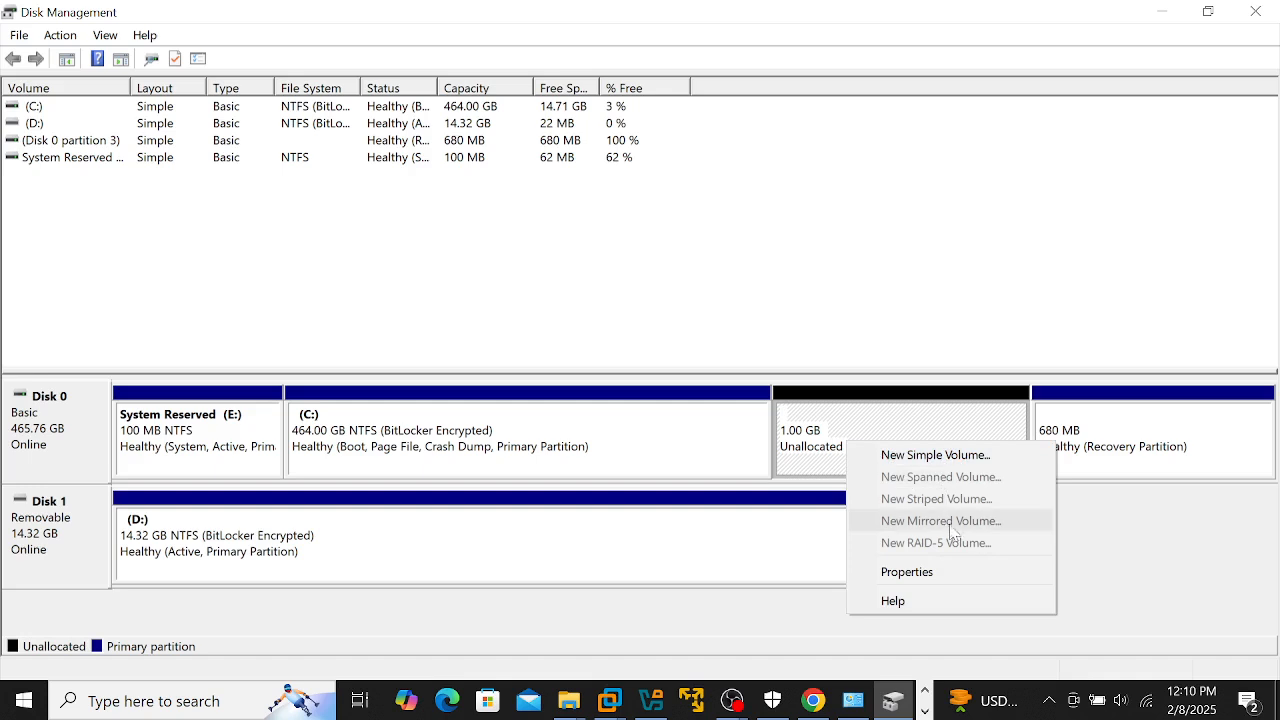
pyautogui.click(912, 458)
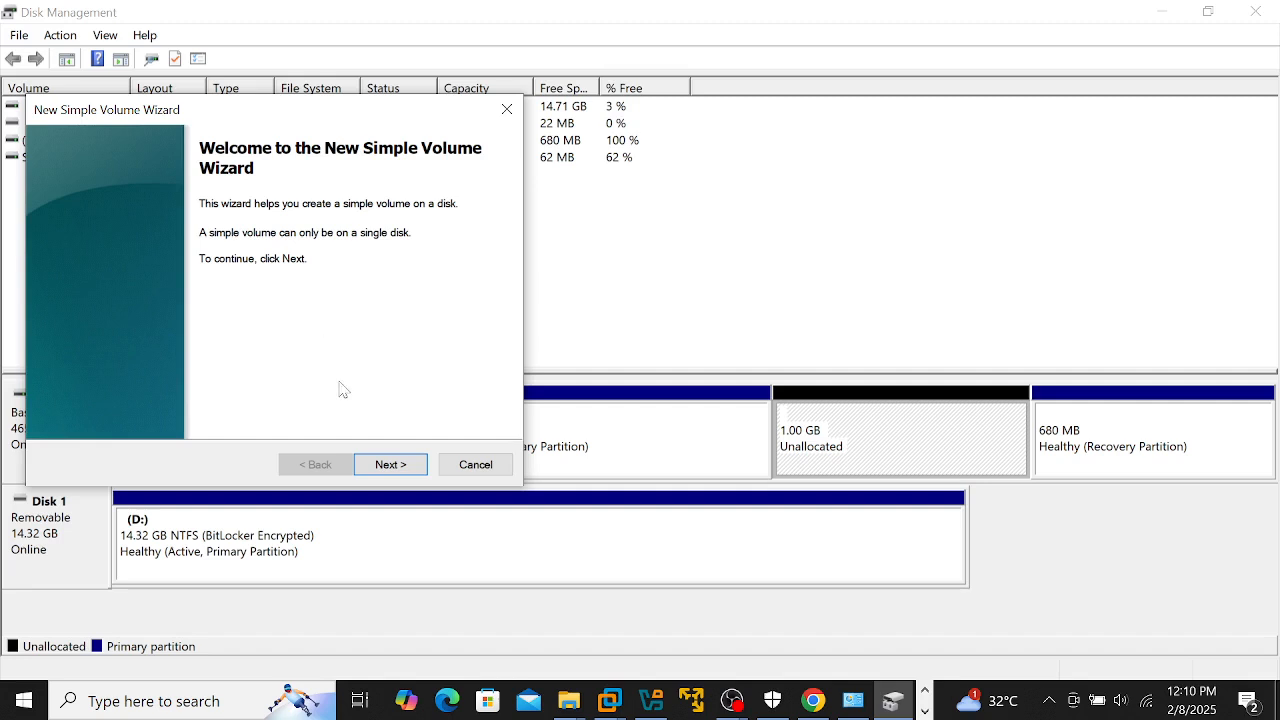
pyautogui.click(391, 466)
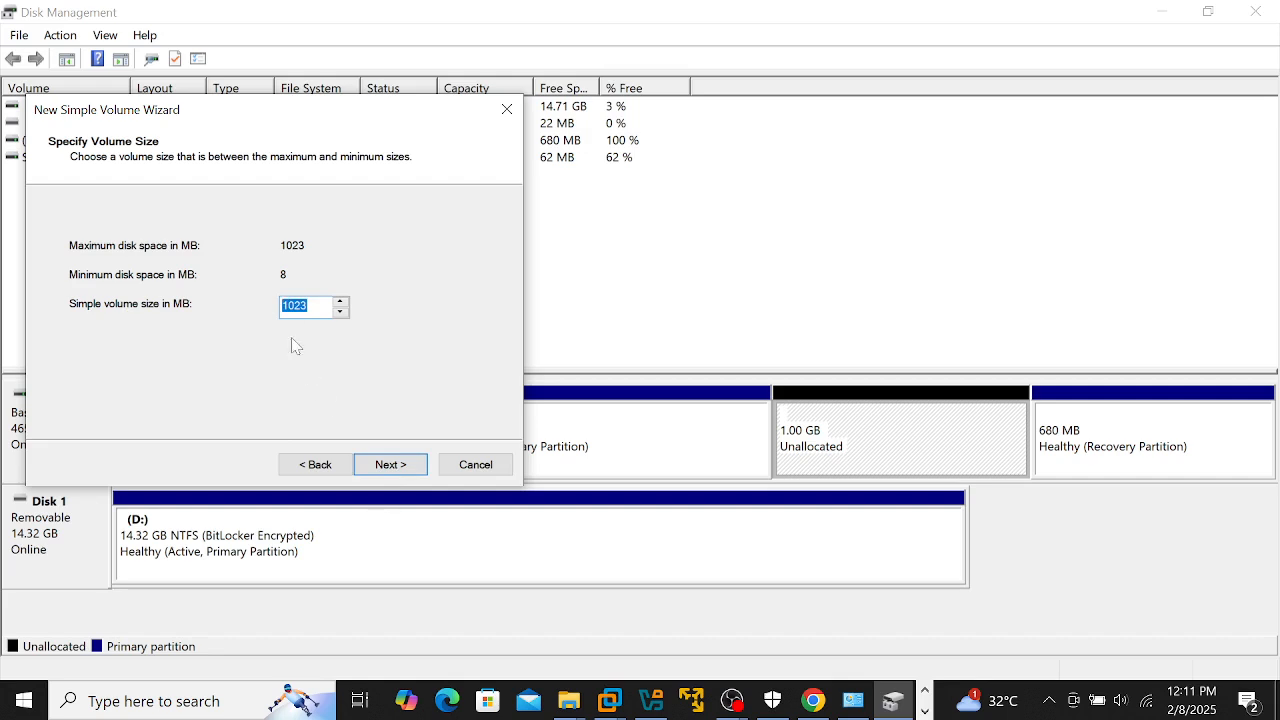
pyautogui.click(313, 307)
pyautogui.click(391, 472)
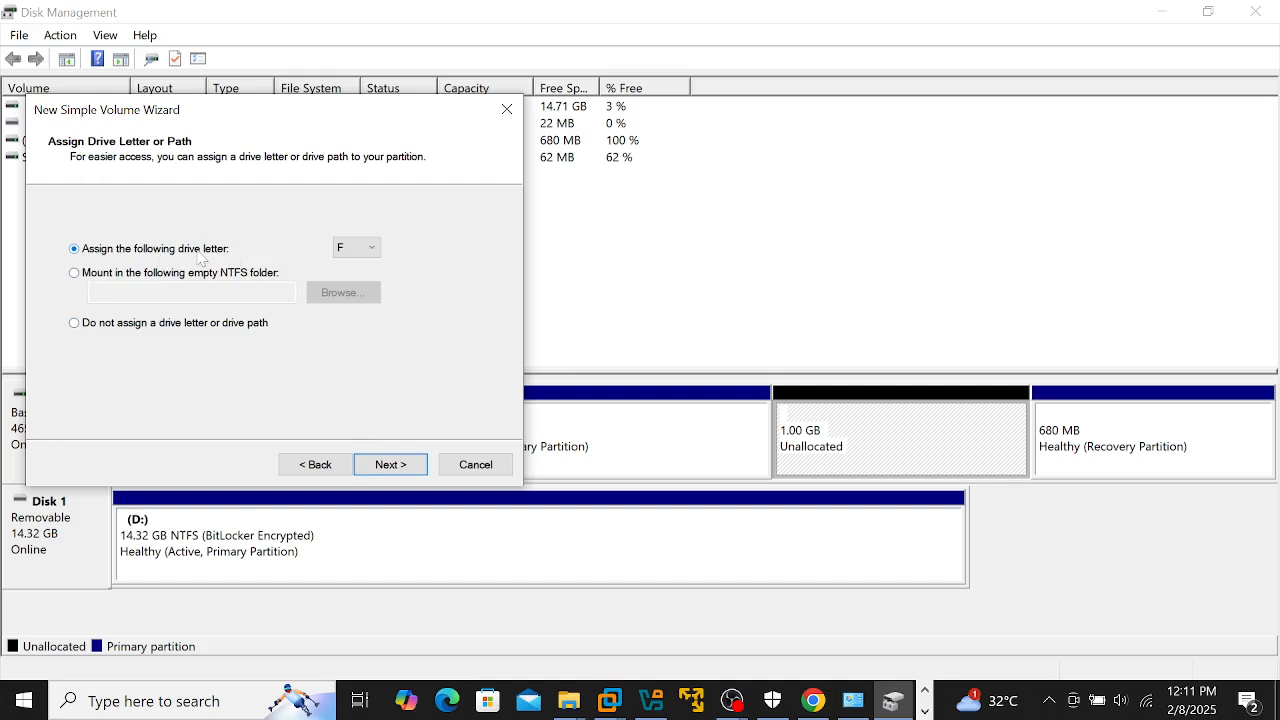
# - Check the drive letters offered for the new volume and reposition the wizard over the disk overview
pyautogui.click(364, 252)
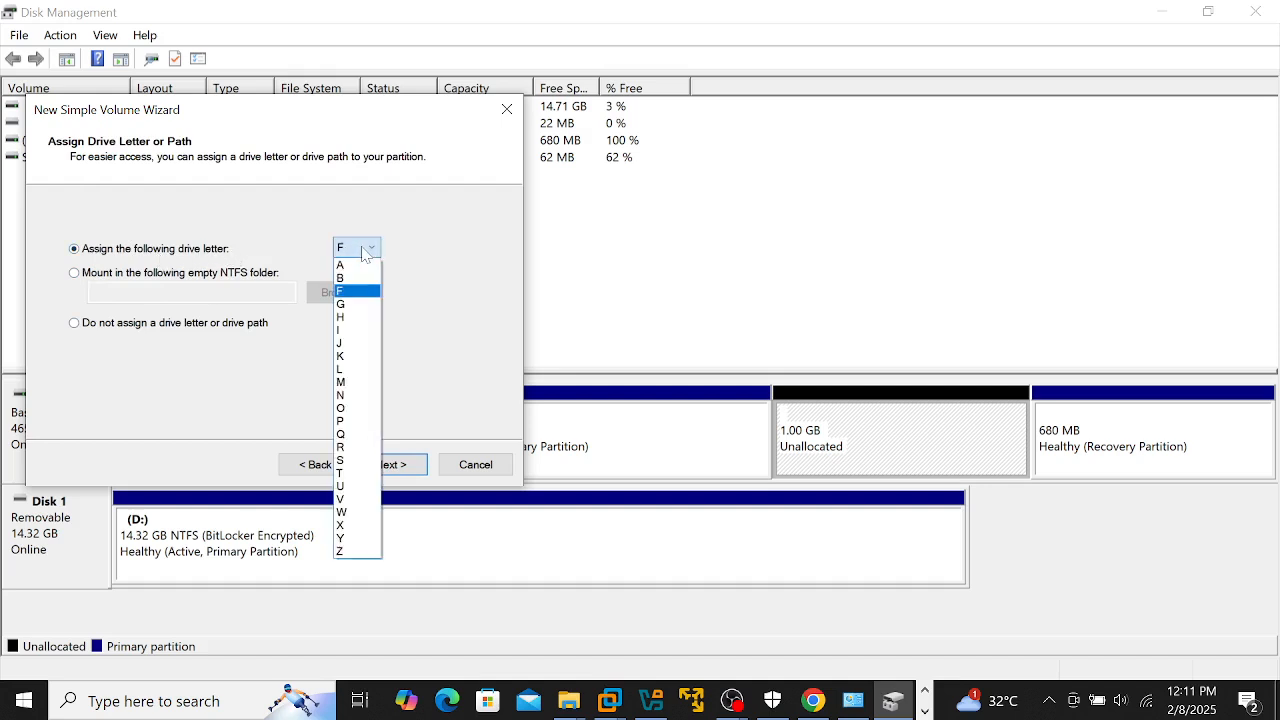
pyautogui.click(470, 298)
pyautogui.moveTo(274, 114); pyautogui.dragTo(924, 177)
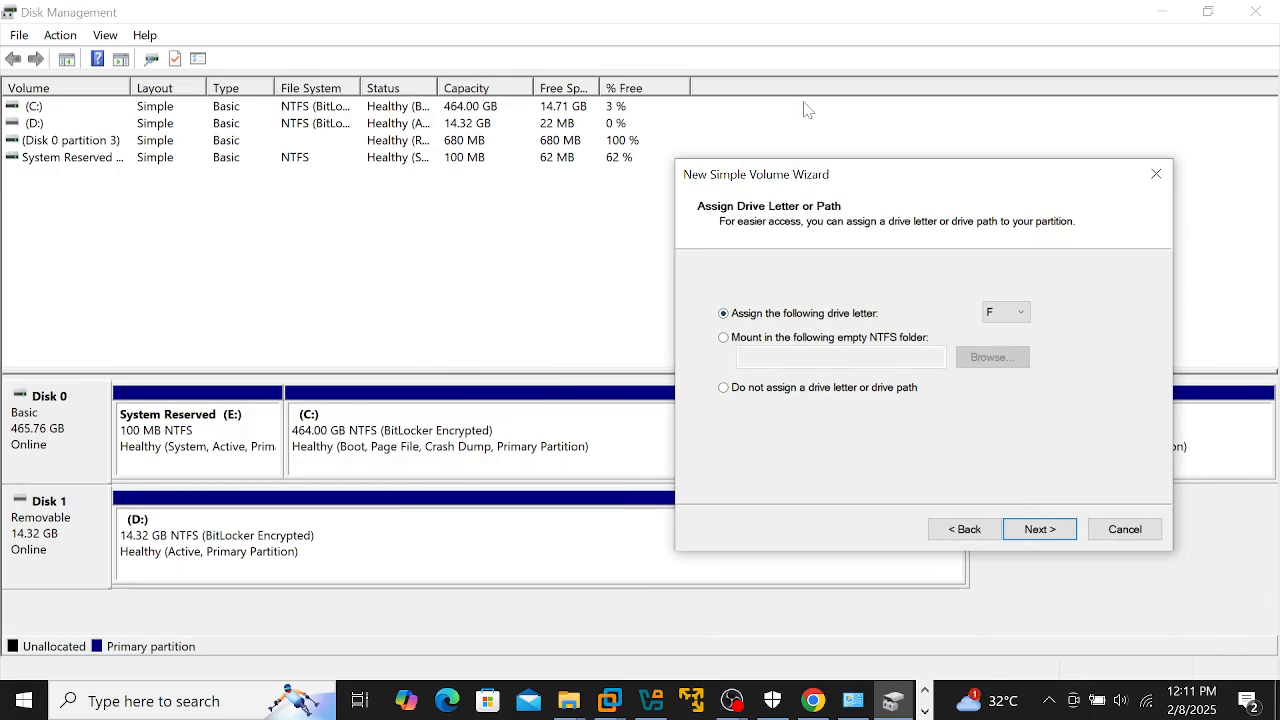
pyautogui.moveTo(830, 180); pyautogui.dragTo(598, 198)
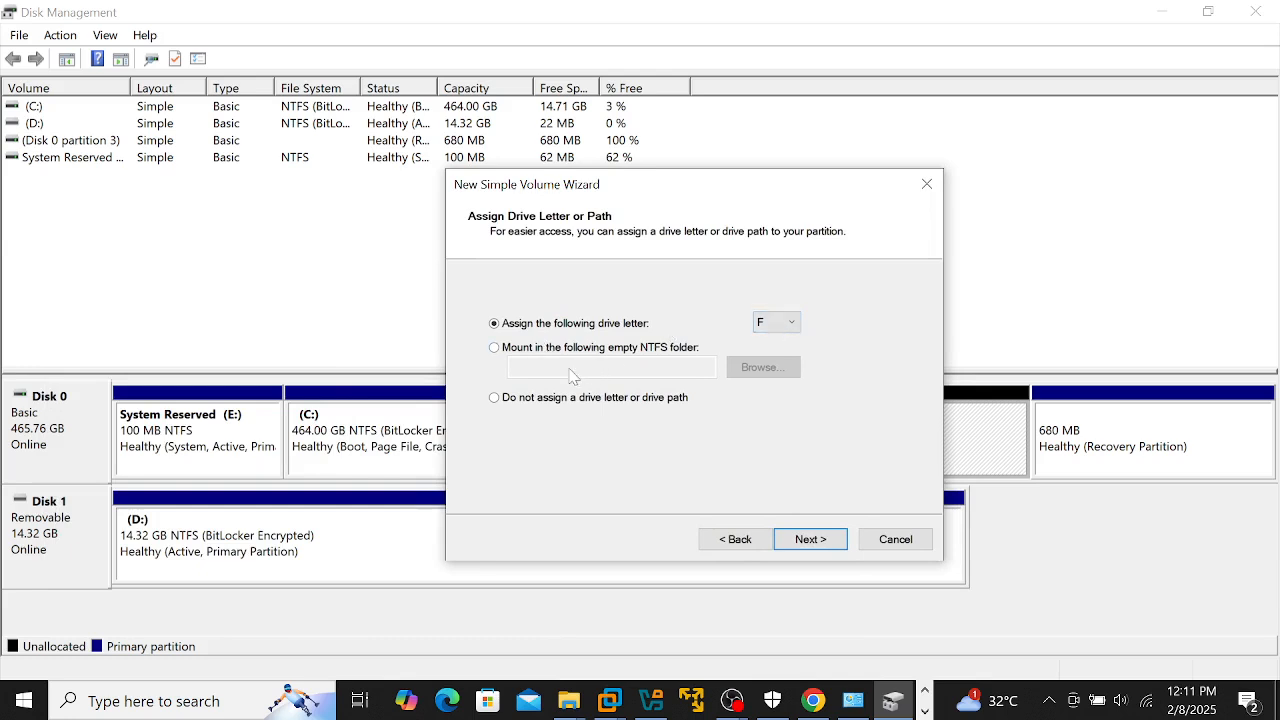
pyautogui.click(507, 352)
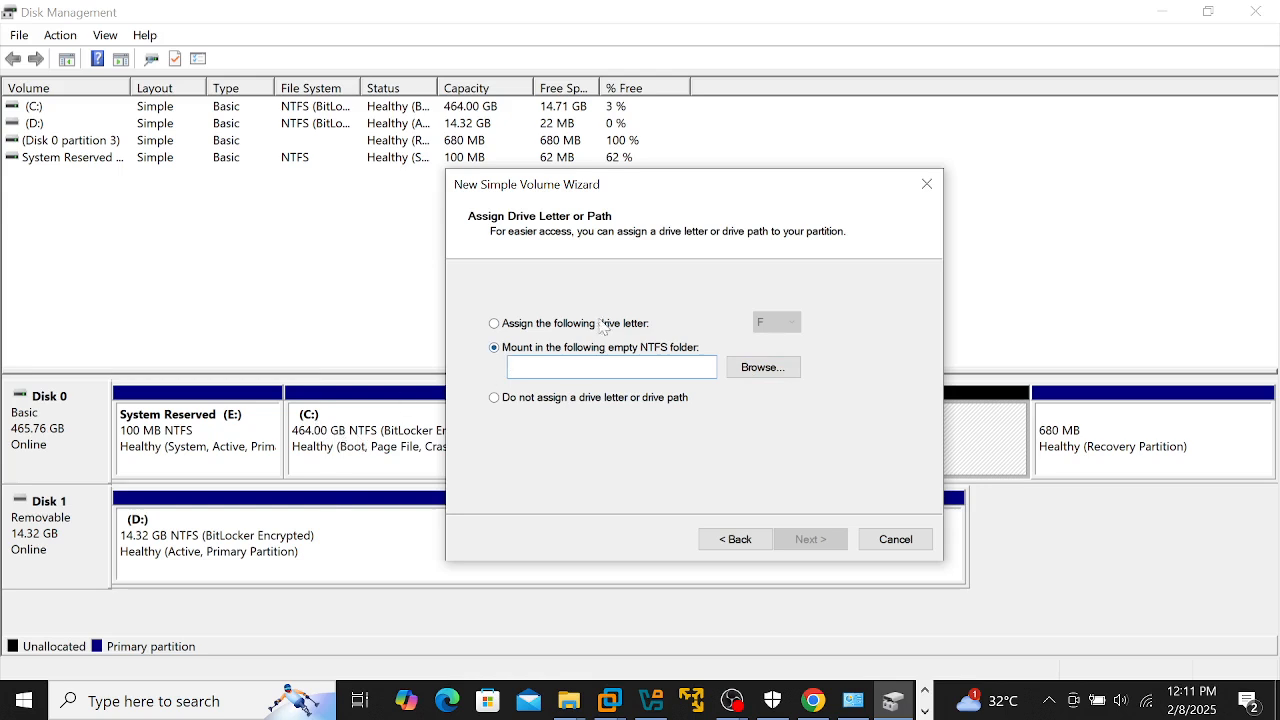
pyautogui.click(511, 367)
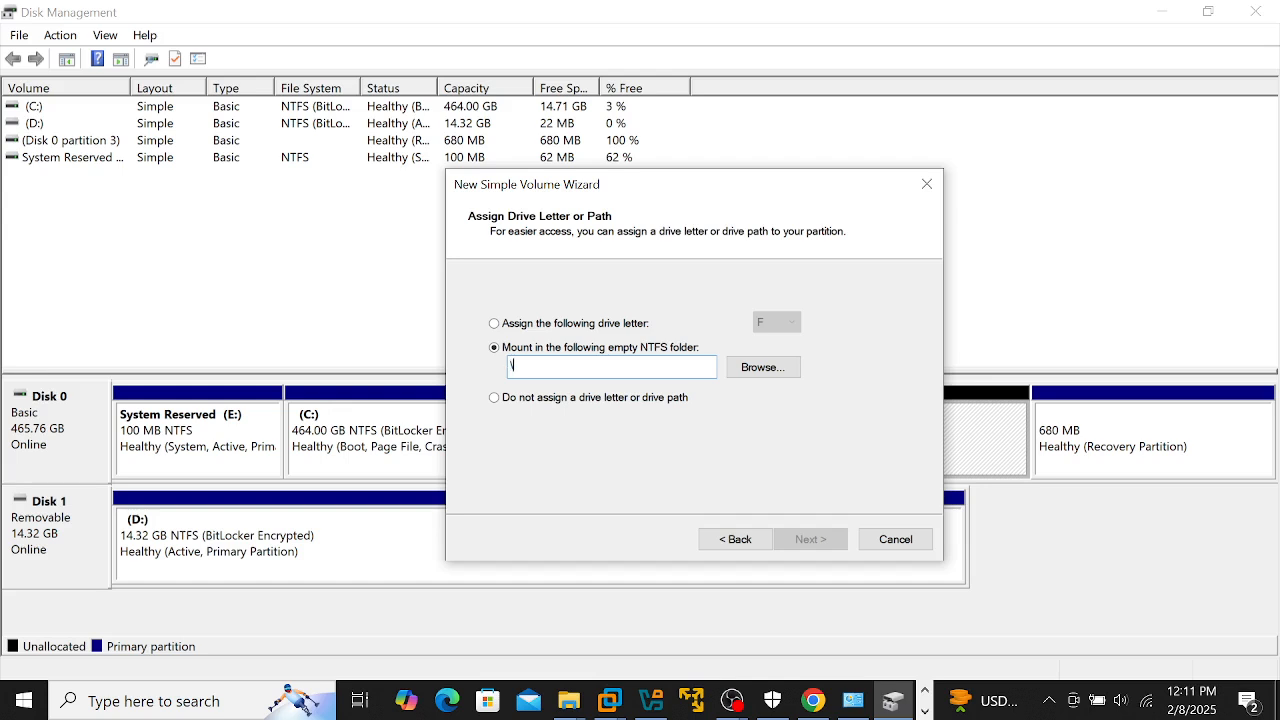
pyautogui.write('\\\\')
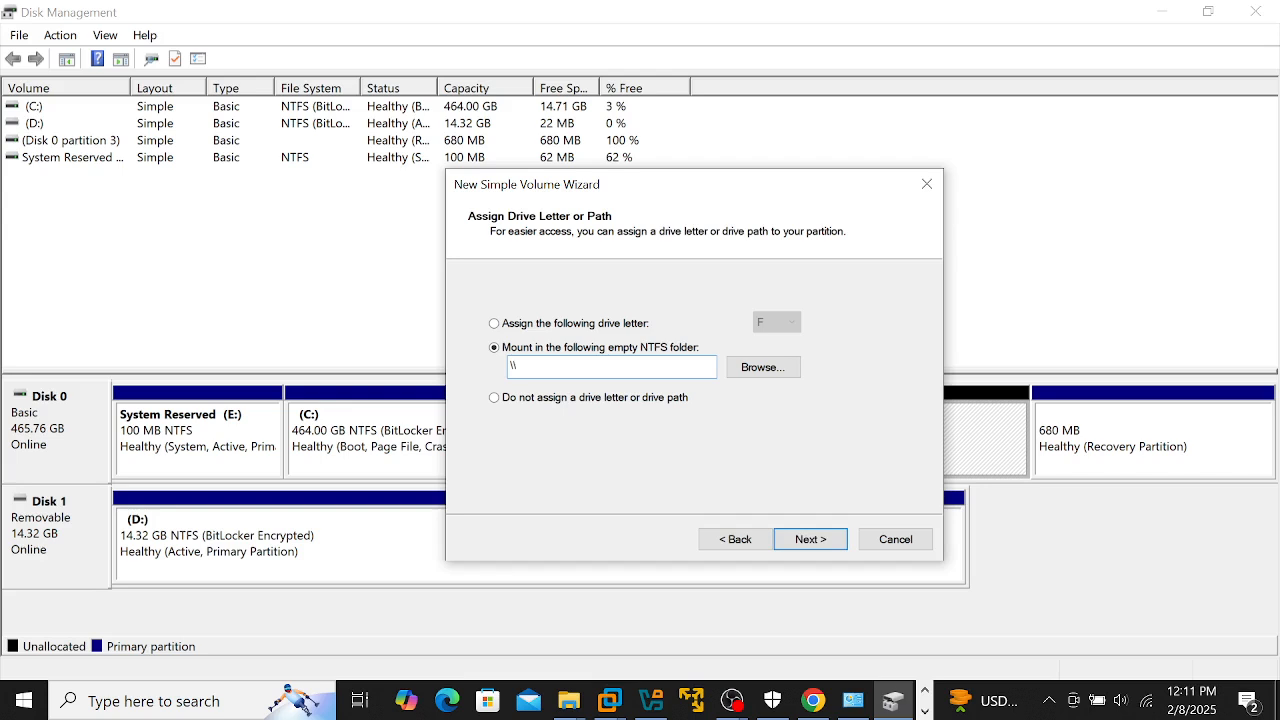
pyautogui.write('ser')
pyautogui.press('BackSpace')
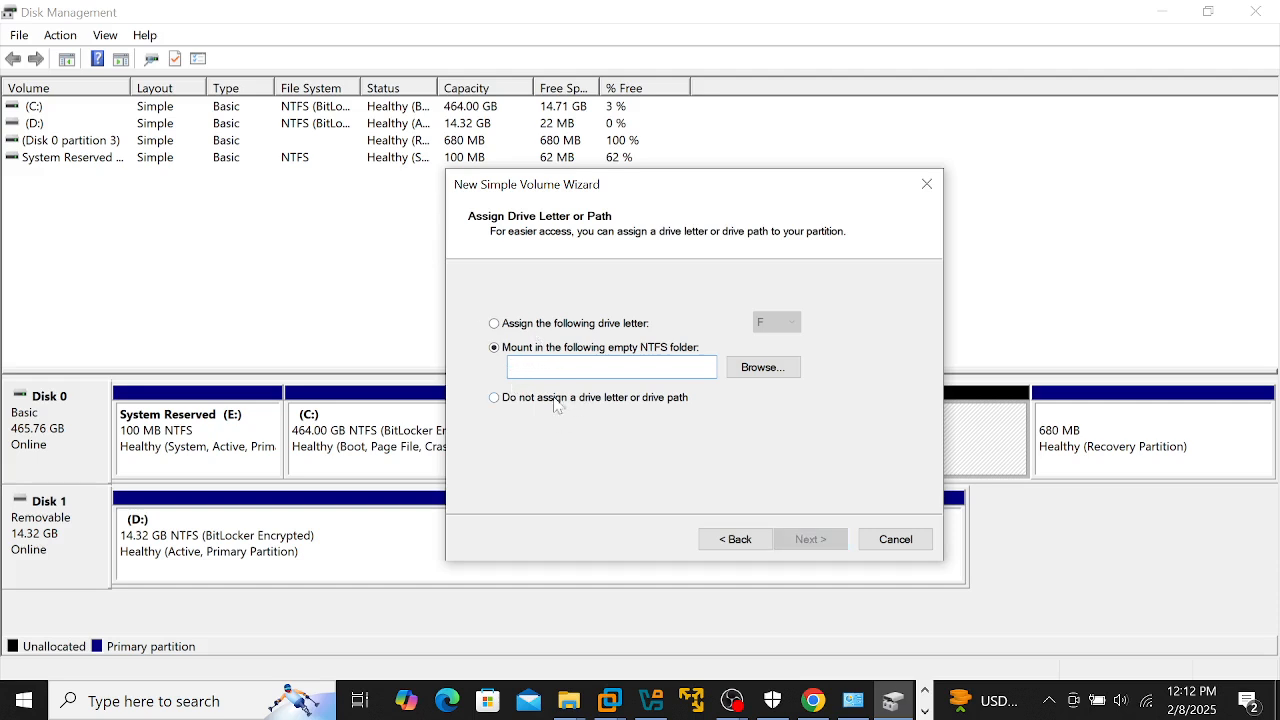
# - Assign drive letter F to the new volume and continue to the format settings
pyautogui.click(567, 326)
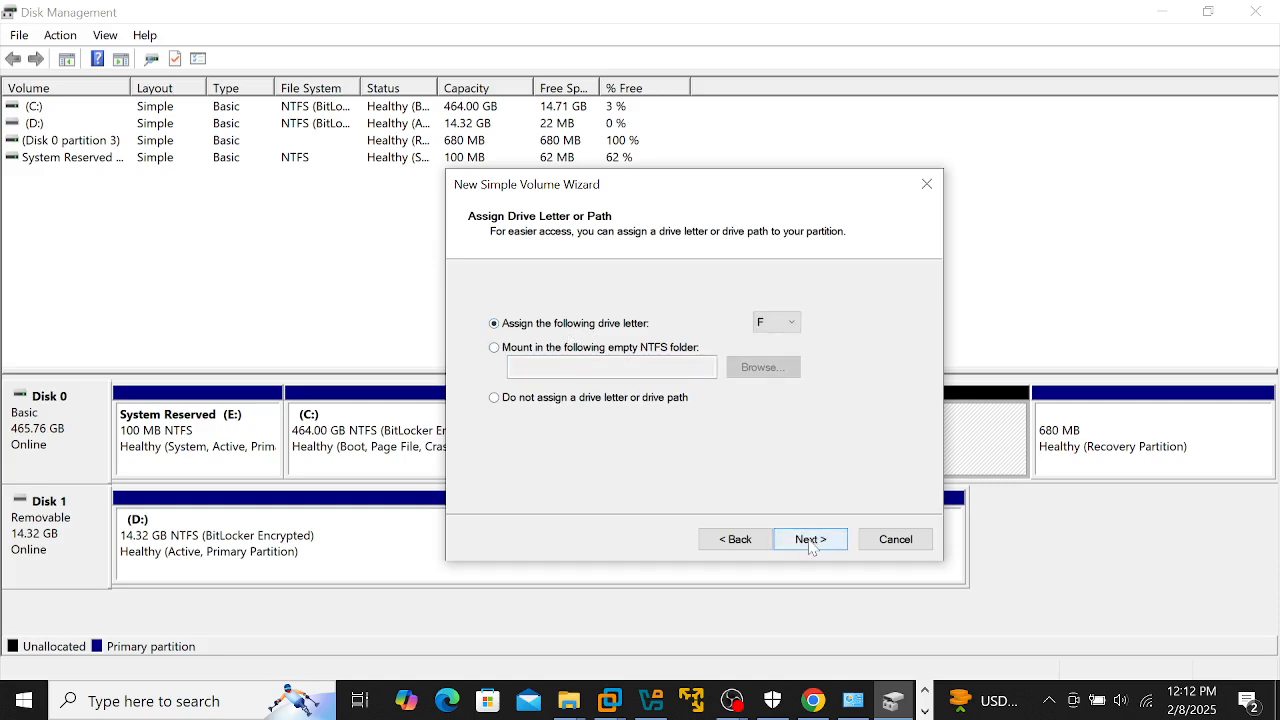
pyautogui.click(811, 543)
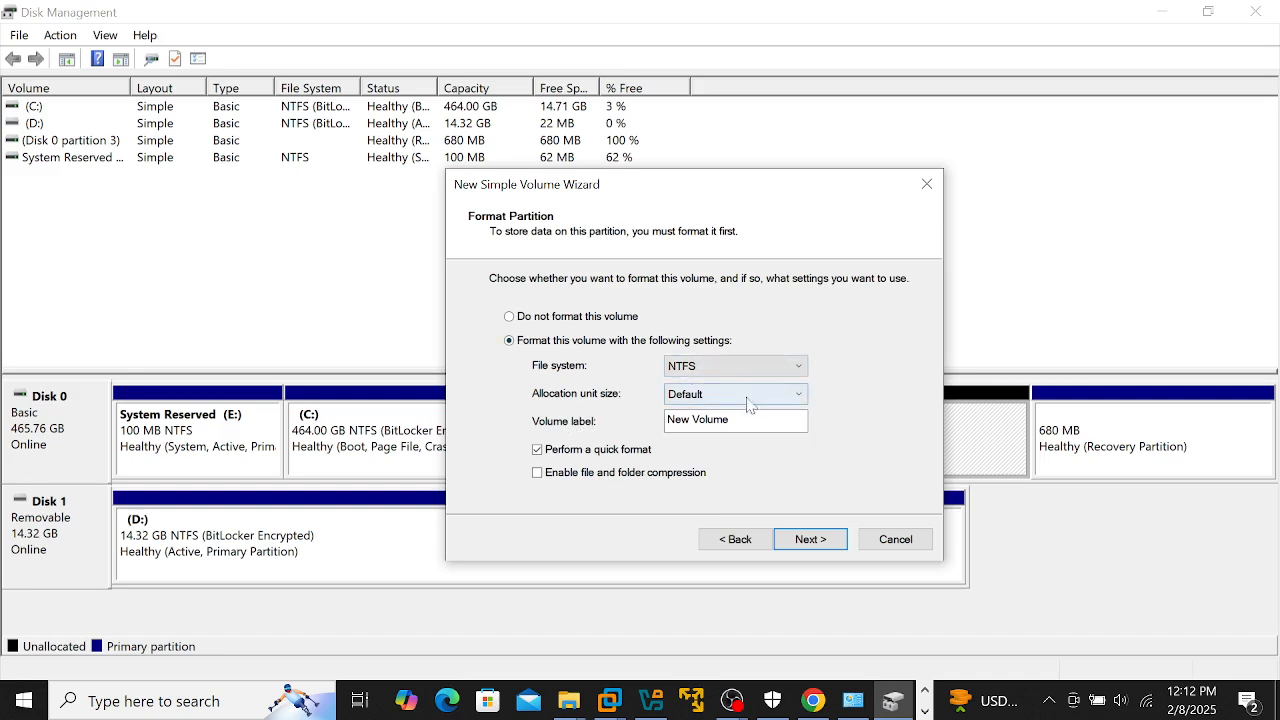
# - Set the new volume's label to My Files Slot
pyautogui.moveTo(744, 420); pyautogui.dragTo(513, 418)
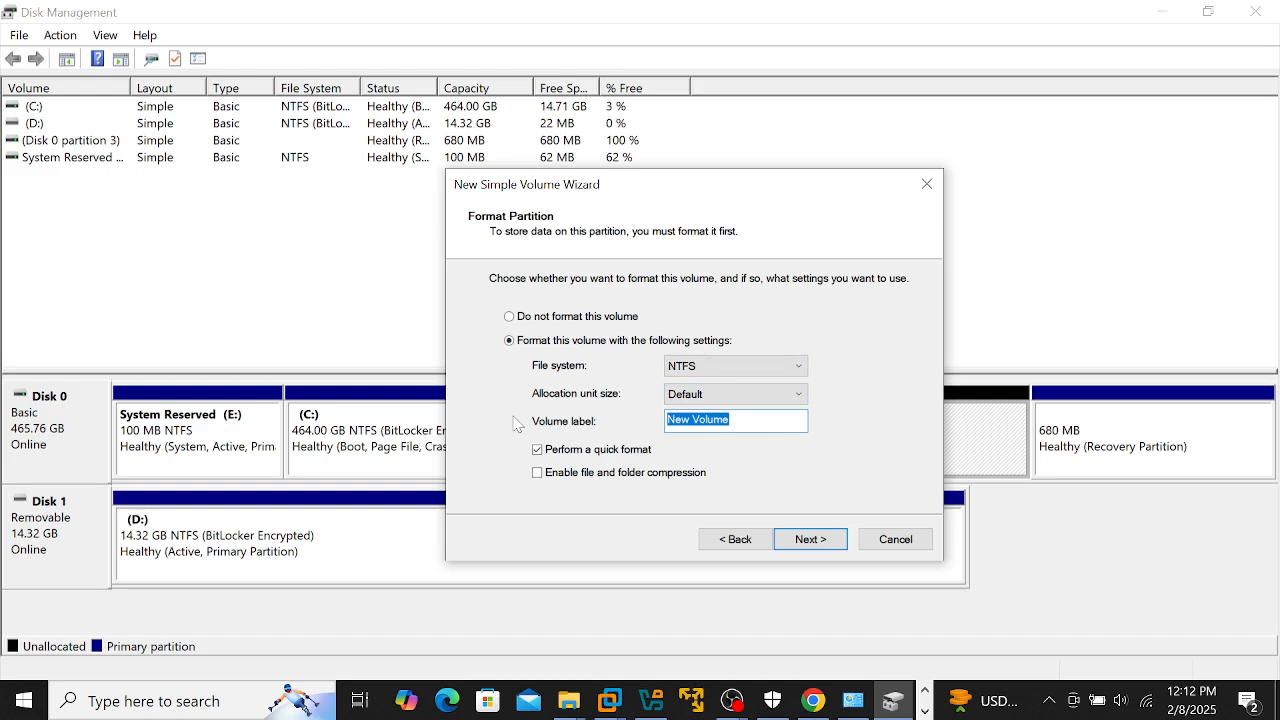
pyautogui.write('My Logical')
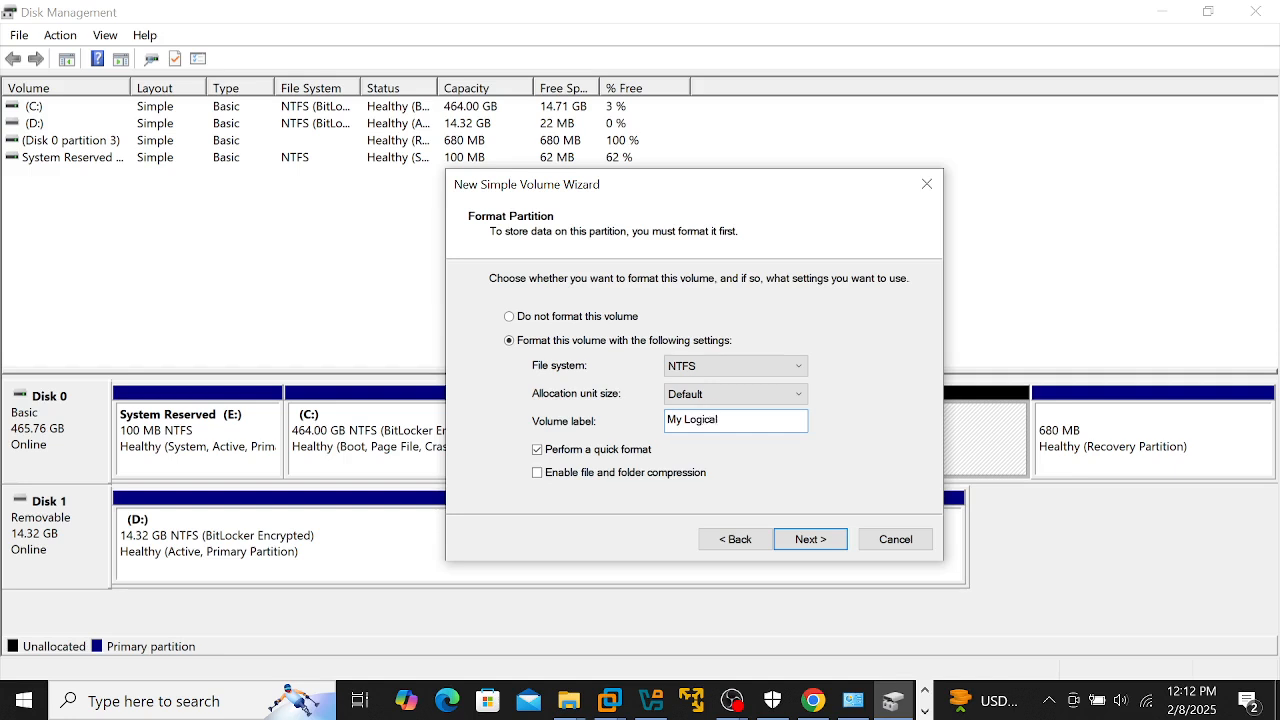
pyautogui.press('BackSpace')
pyautogui.press('BackSpace')
pyautogui.press('BackSpace')
pyautogui.press('BackSpace')
pyautogui.press('BackSpace')
pyautogui.press('BackSpace')
pyautogui.press('BackSpace')
pyautogui.press('BackSpace')
pyautogui.press('BackSpace')
pyautogui.press('BackSpace')
pyautogui.write('SLot')
pyautogui.press('BackSpace')
pyautogui.write('lo')
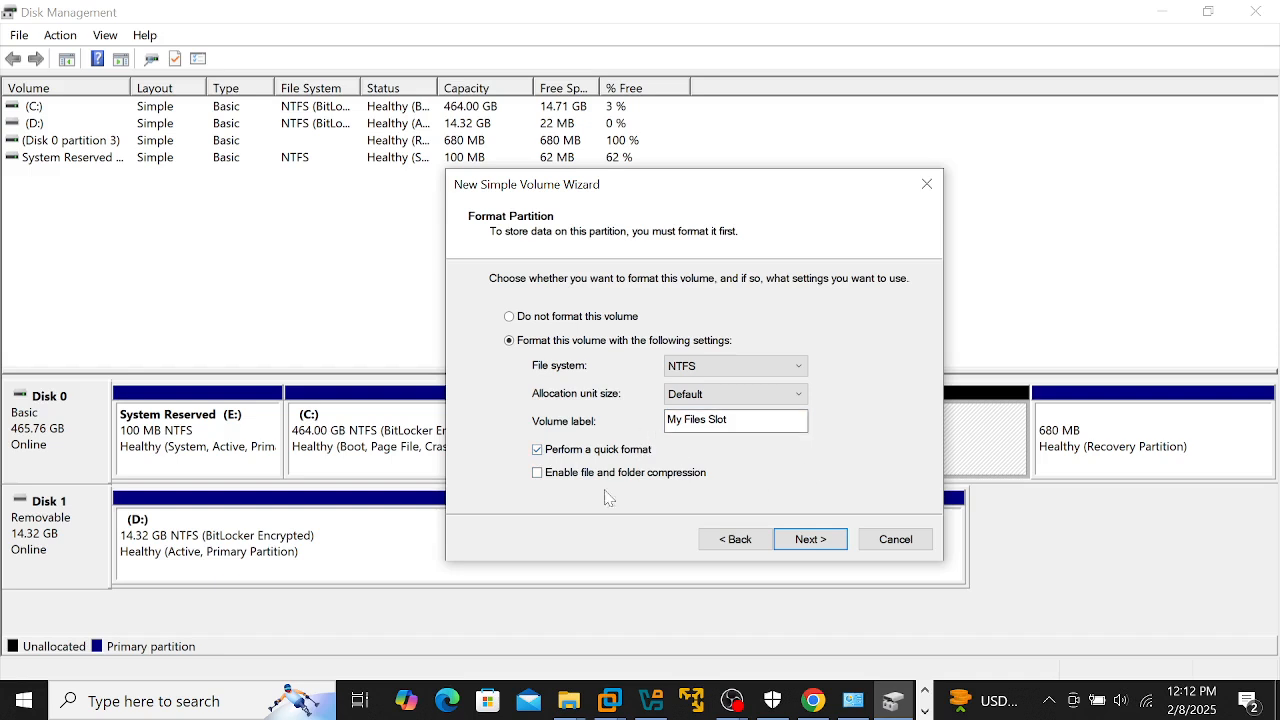
# - Accept the NTFS quick format settings, review the volume summary and finish creating the volume
pyautogui.click(809, 539)
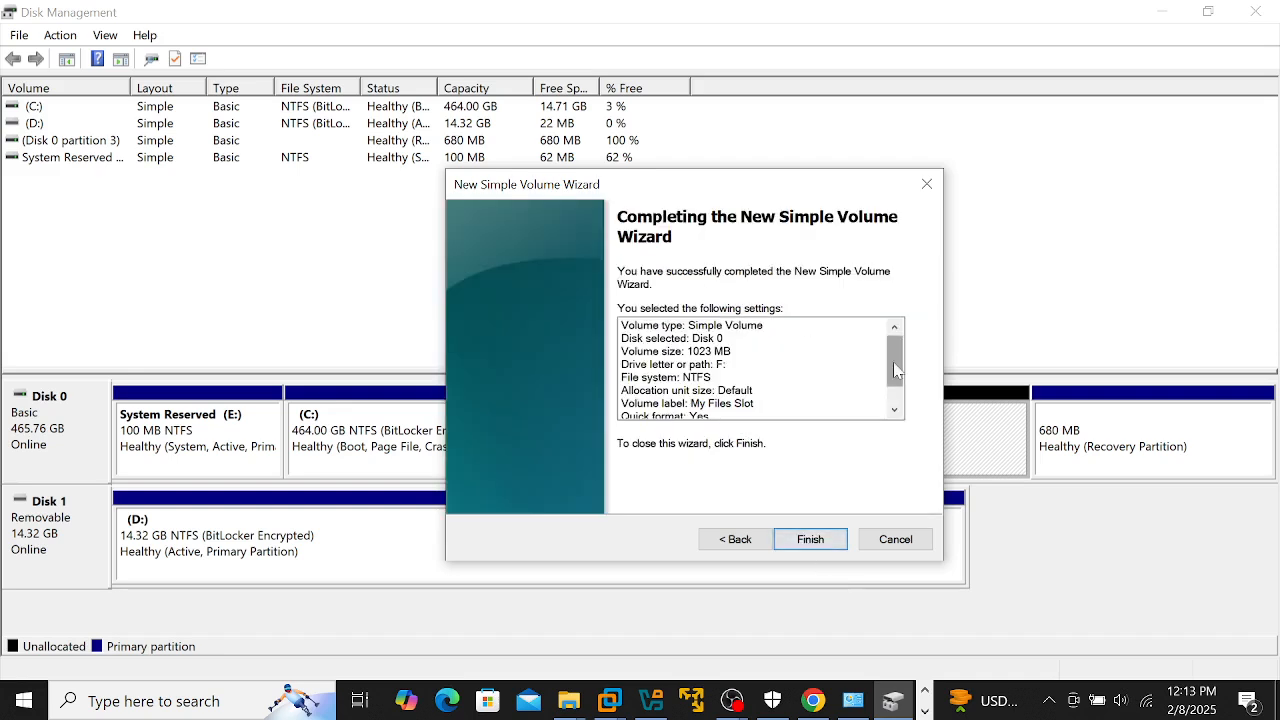
pyautogui.moveTo(894, 366); pyautogui.dragTo(894, 378)
pyautogui.click(810, 539)
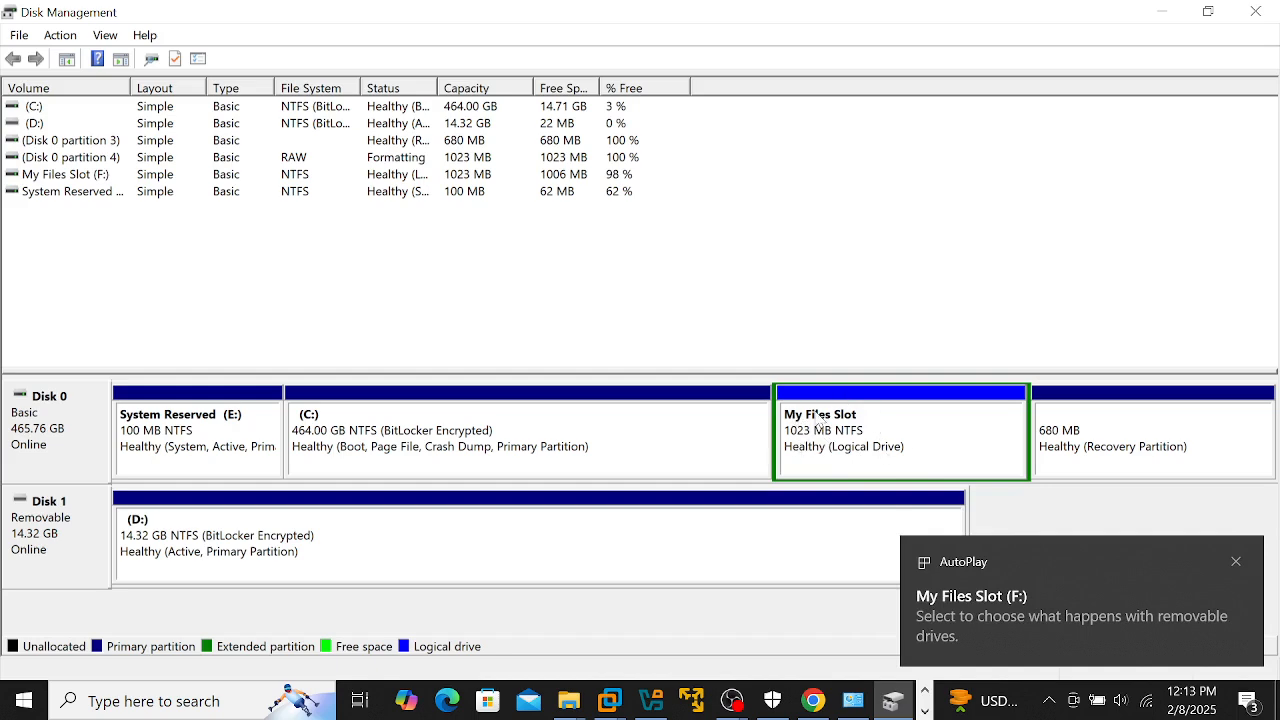
# - Explore the My Files Slot (F:) volume in File Explorer to check its contents
pyautogui.rightClick(850, 458)
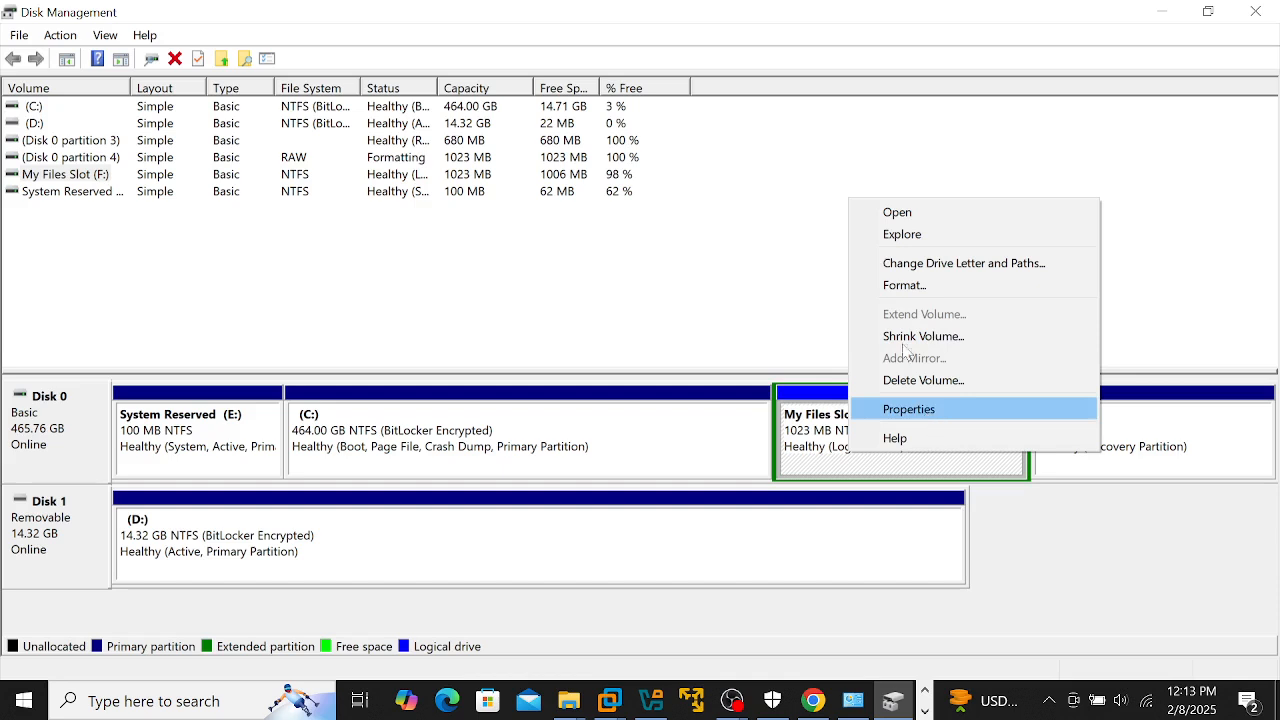
pyautogui.click(904, 242)
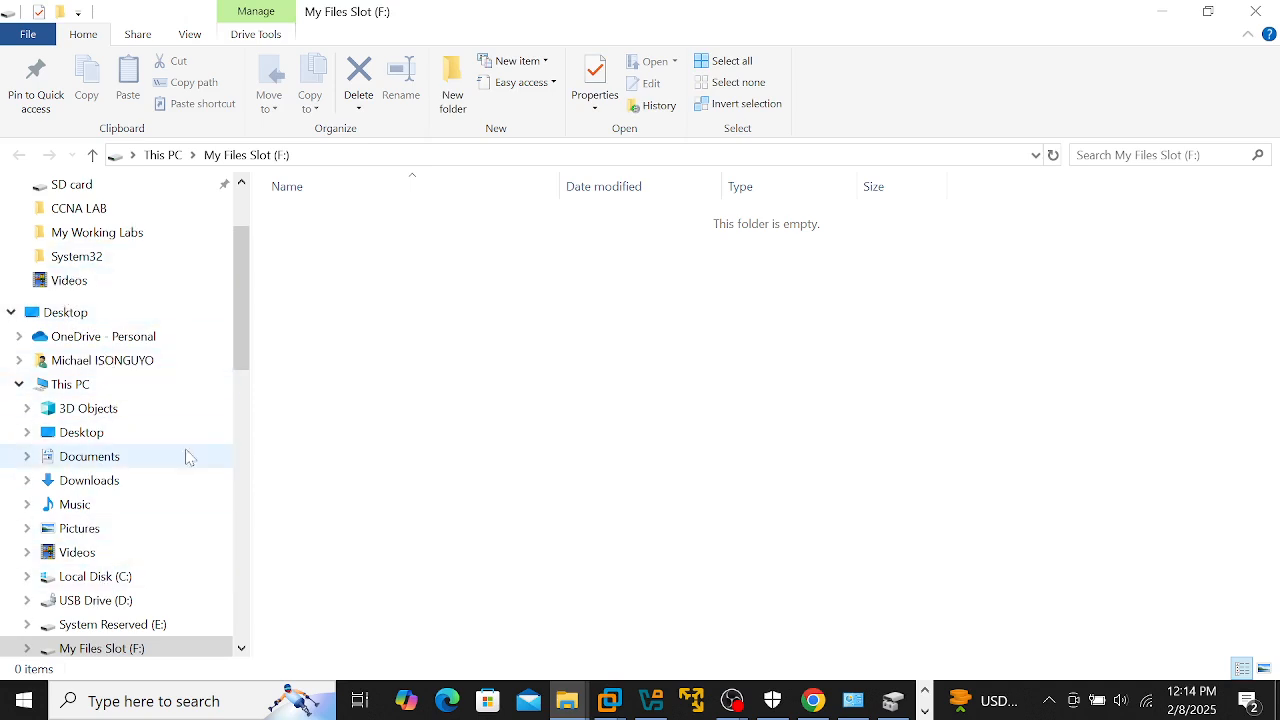
# - Copy the Word document Doc1 from the Documents folder into the My Files Slot (F:) volume
pyautogui.click(96, 457)
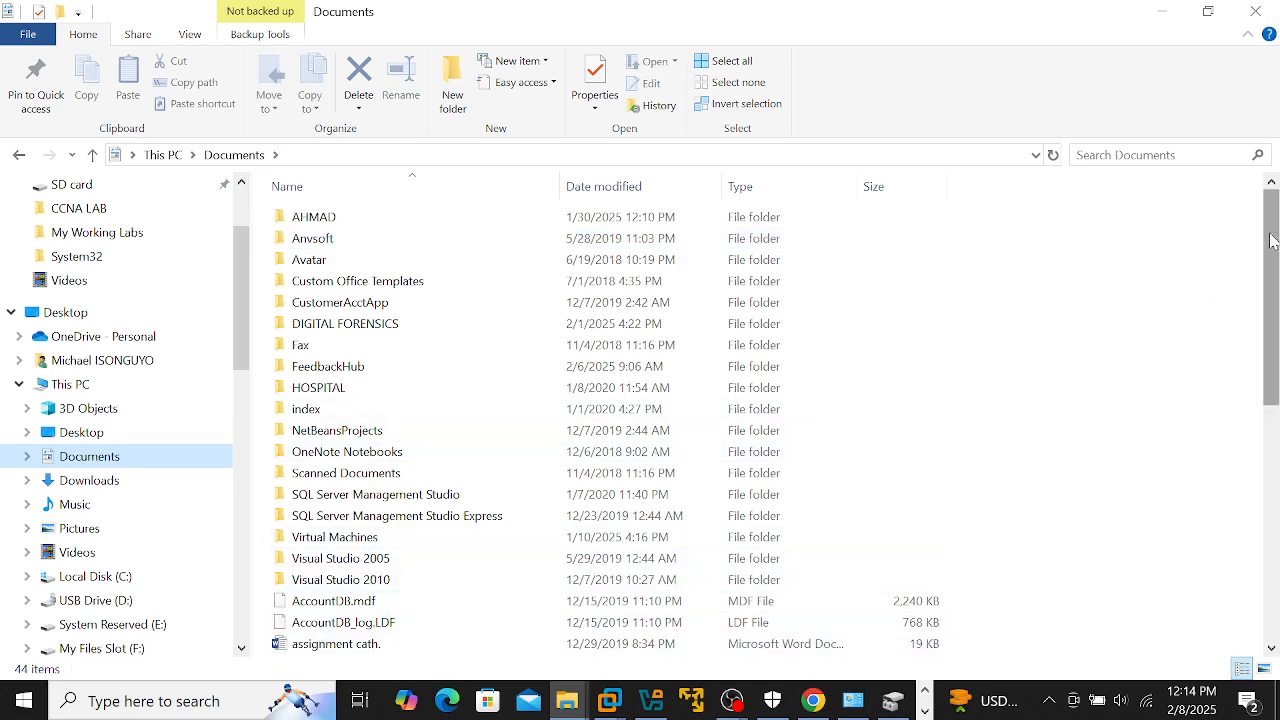
pyautogui.moveTo(1271, 248); pyautogui.dragTo(1258, 478)
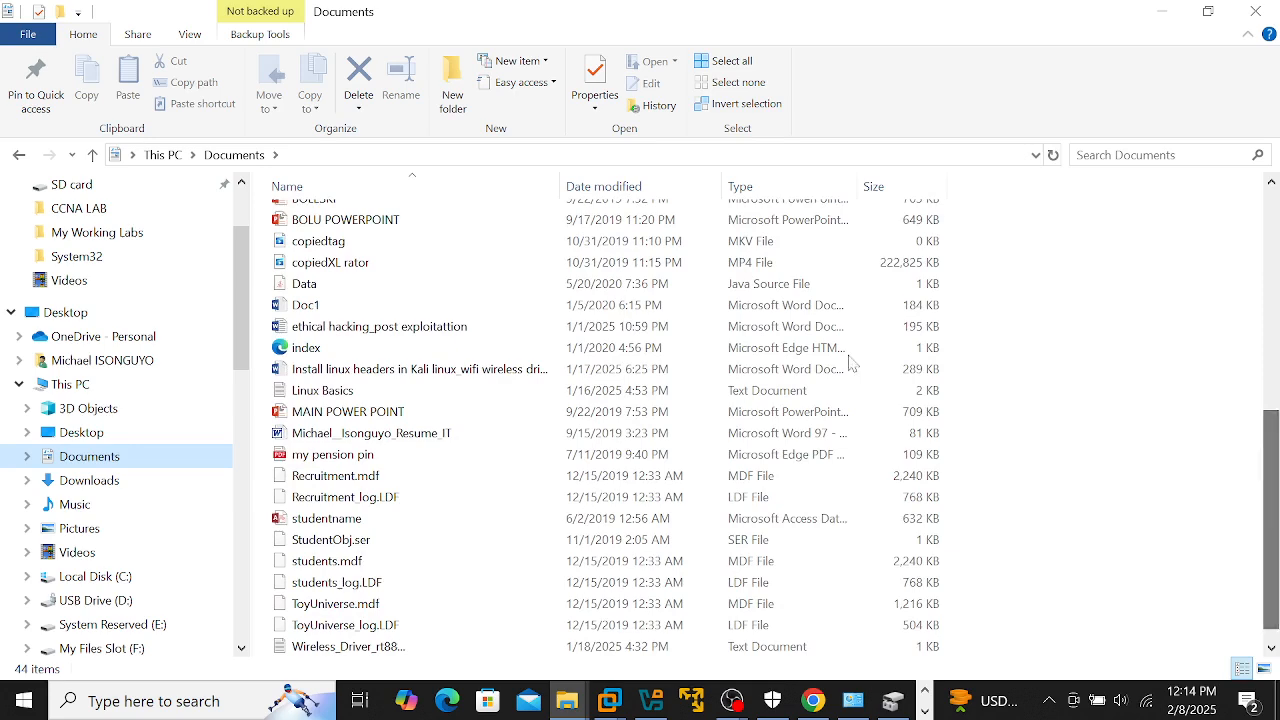
pyautogui.click(381, 308)
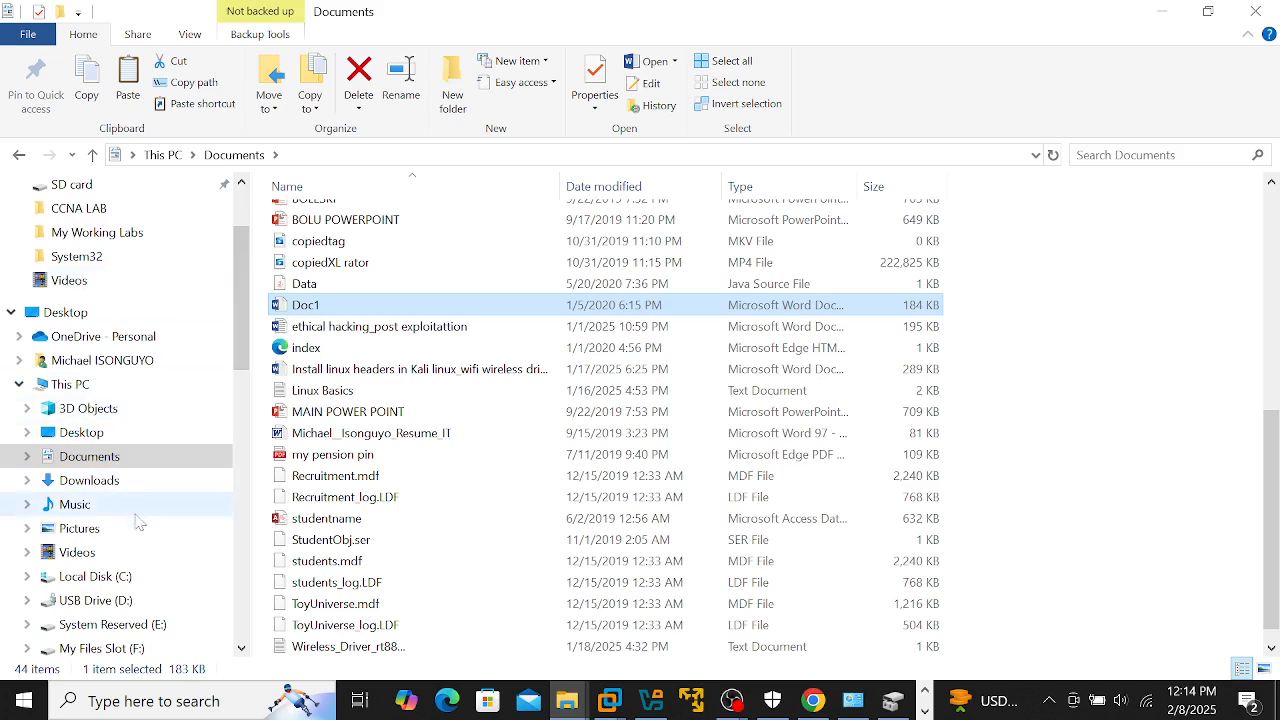
pyautogui.click(118, 652)
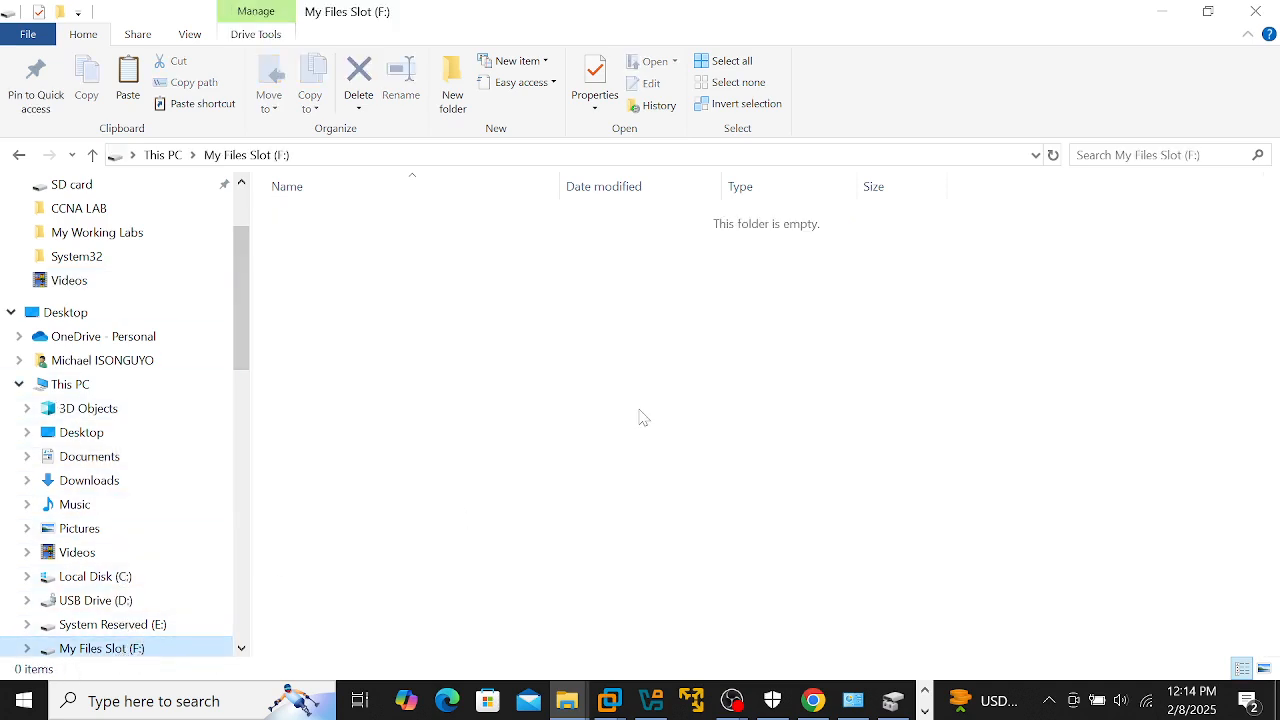
pyautogui.hotkey('ctrl', 'v')
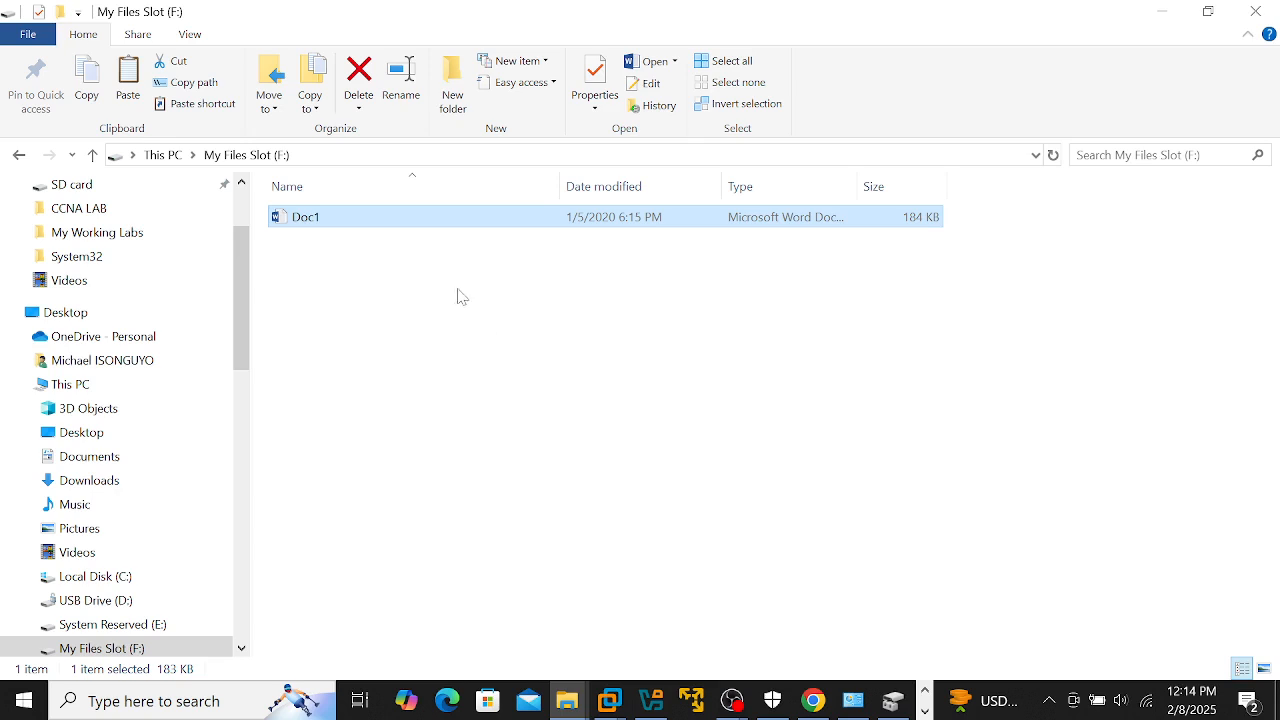
# - Turn on BitLocker for My Files Slot (F:) with password unlocking, entering and confirming the drive's unlock password
pyautogui.click(18, 157)
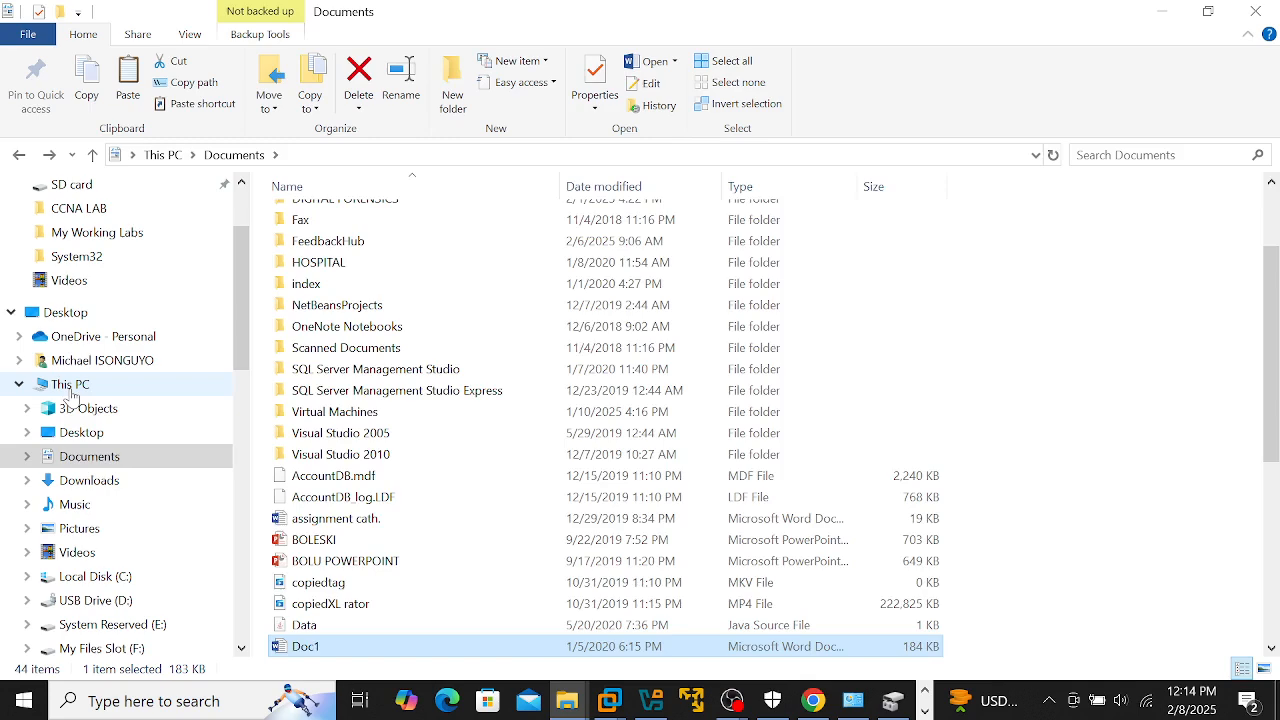
pyautogui.click(70, 386)
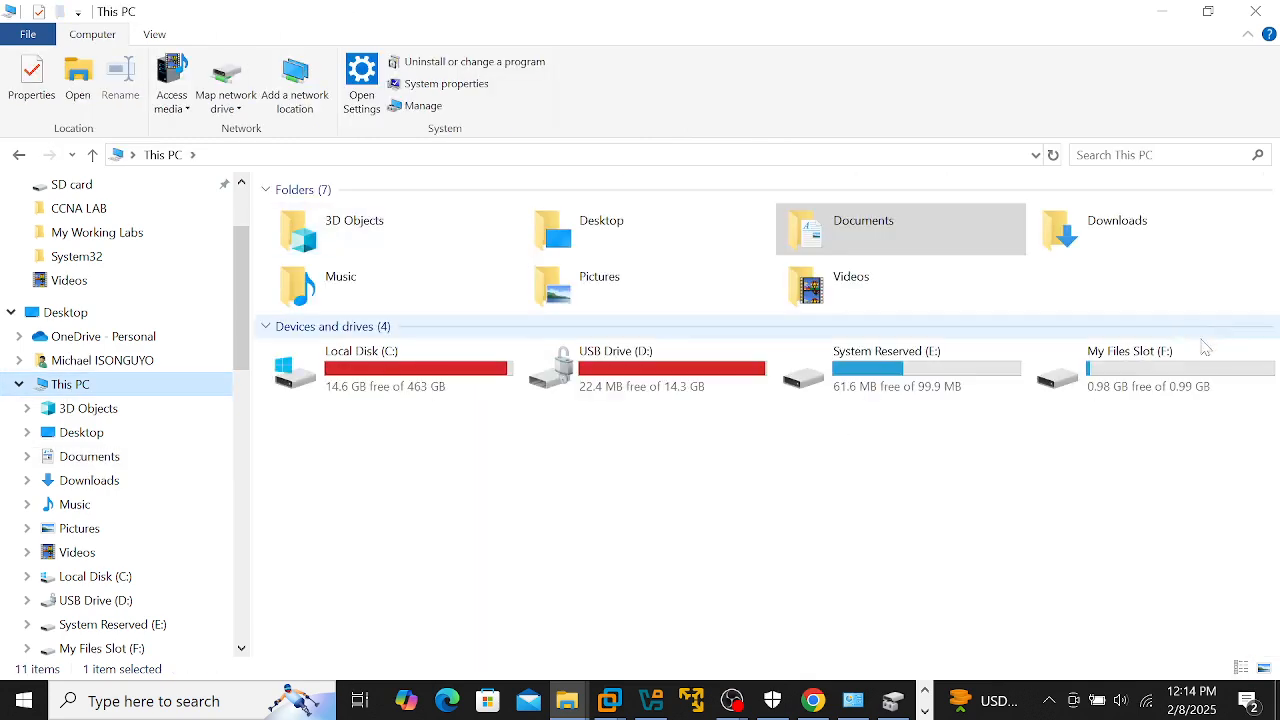
pyautogui.rightClick(1160, 370)
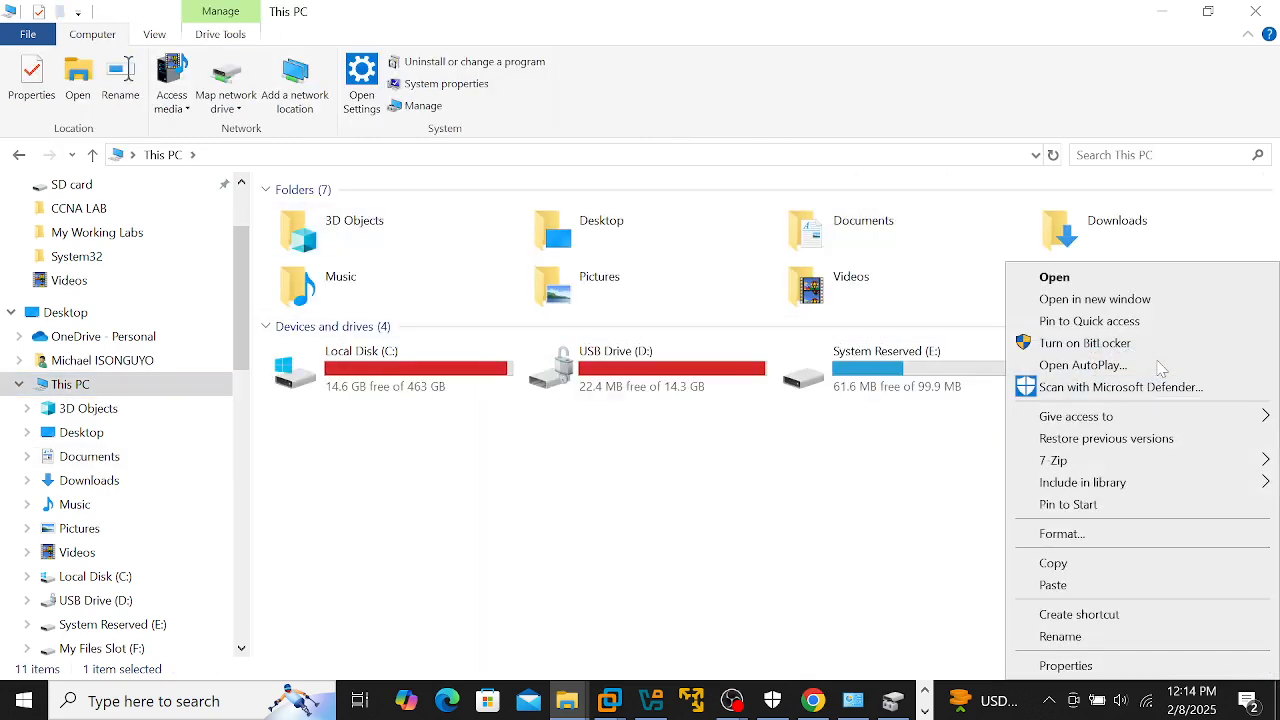
pyautogui.click(1103, 350)
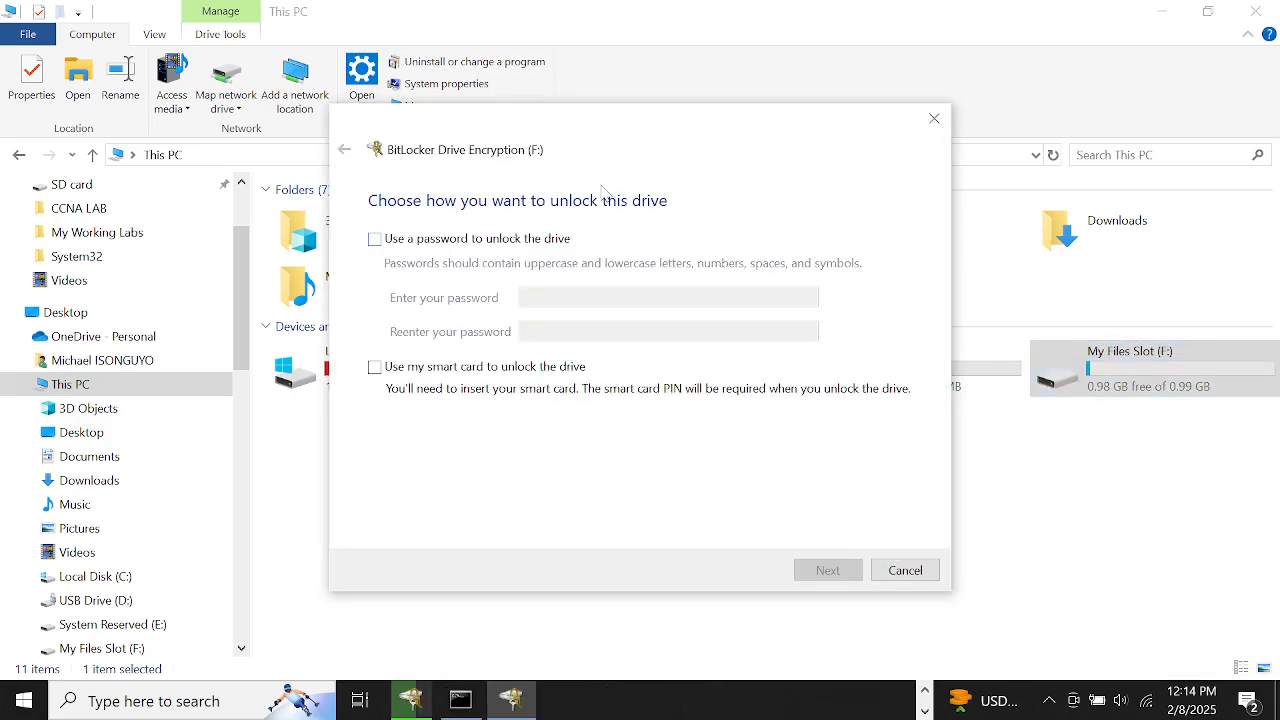
pyautogui.click(388, 241)
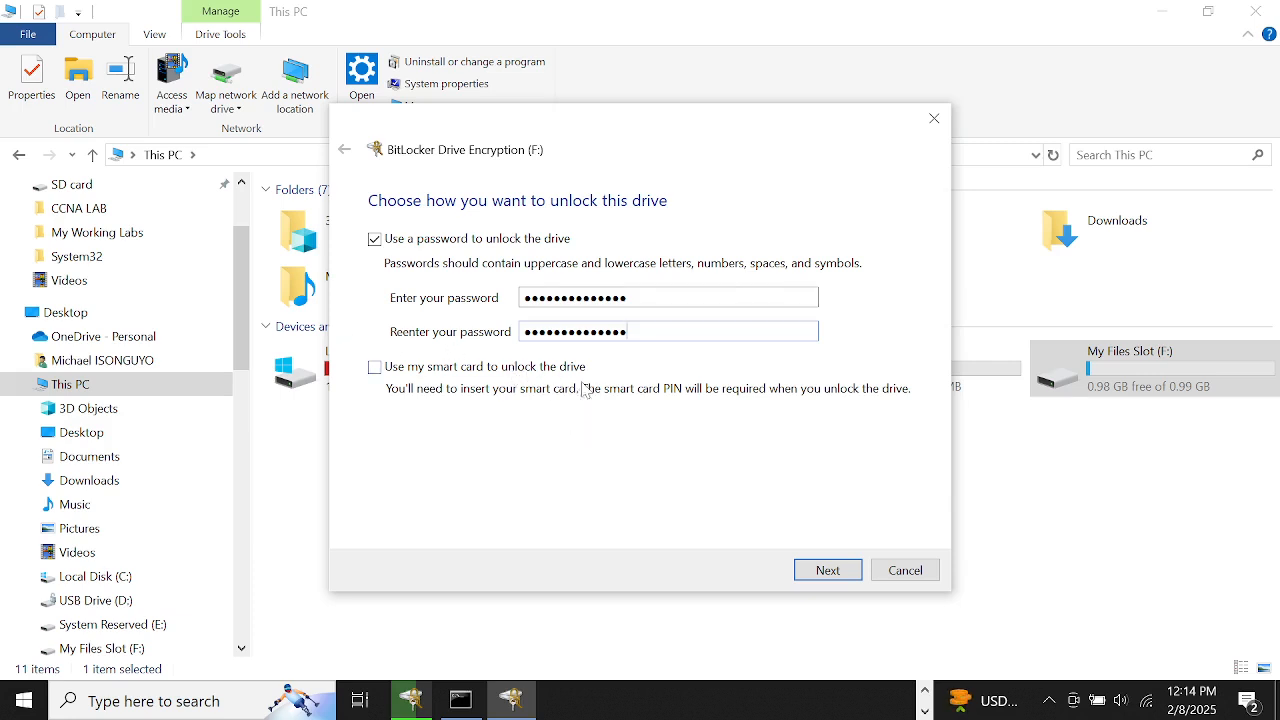
pyautogui.click(824, 570)
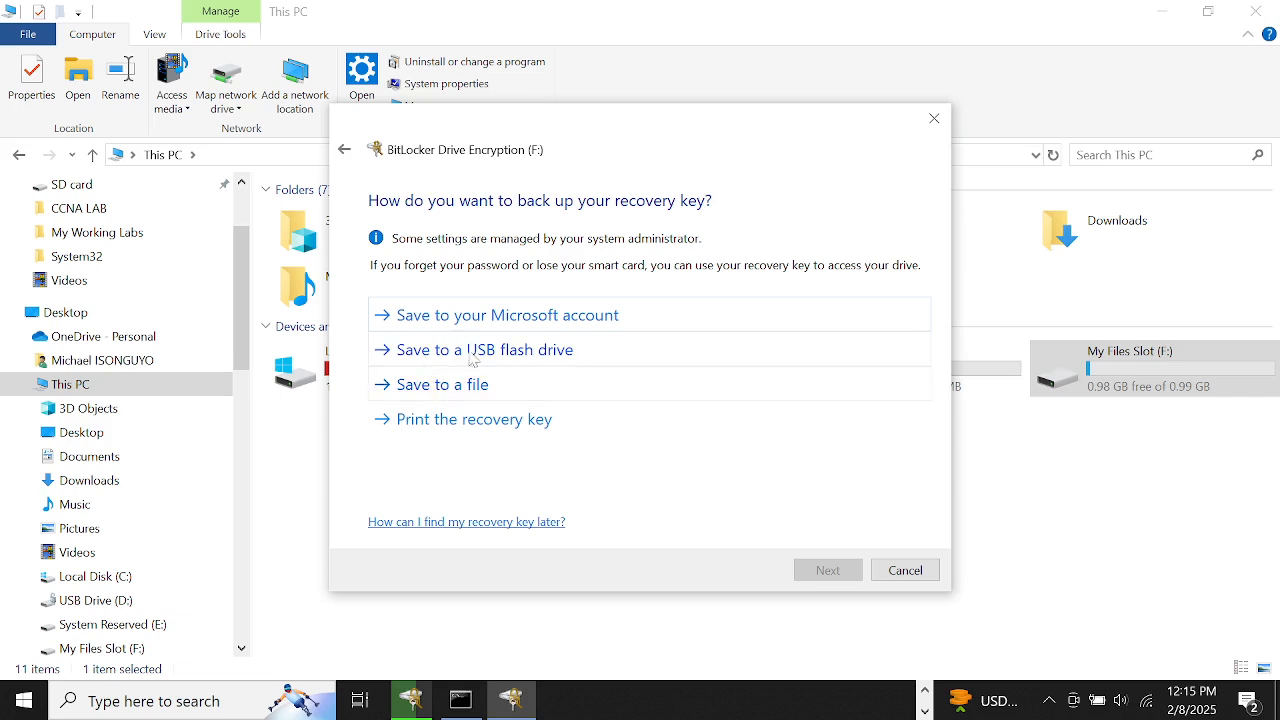
# - Back up the recovery key by printing it with Microsoft Print to PDF, naming the output file Bitlocker_F.pdf
pyautogui.click(488, 428)
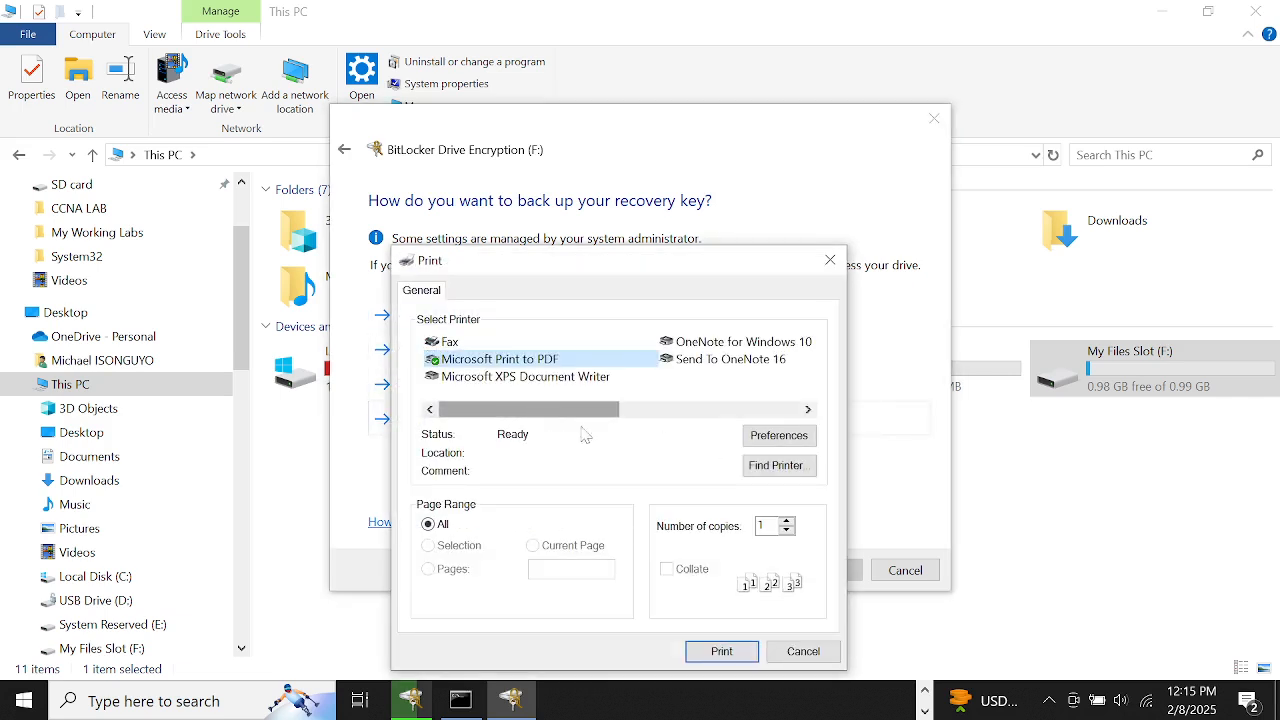
pyautogui.click(708, 653)
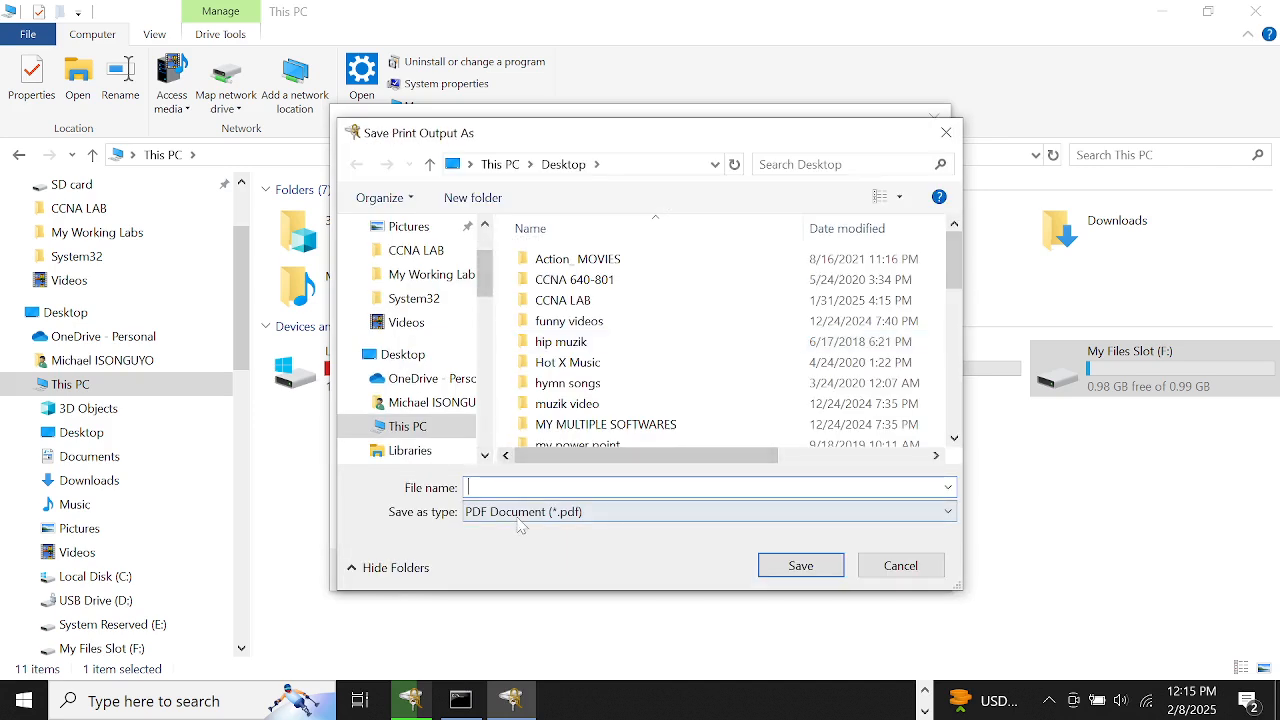
pyautogui.write('bit')
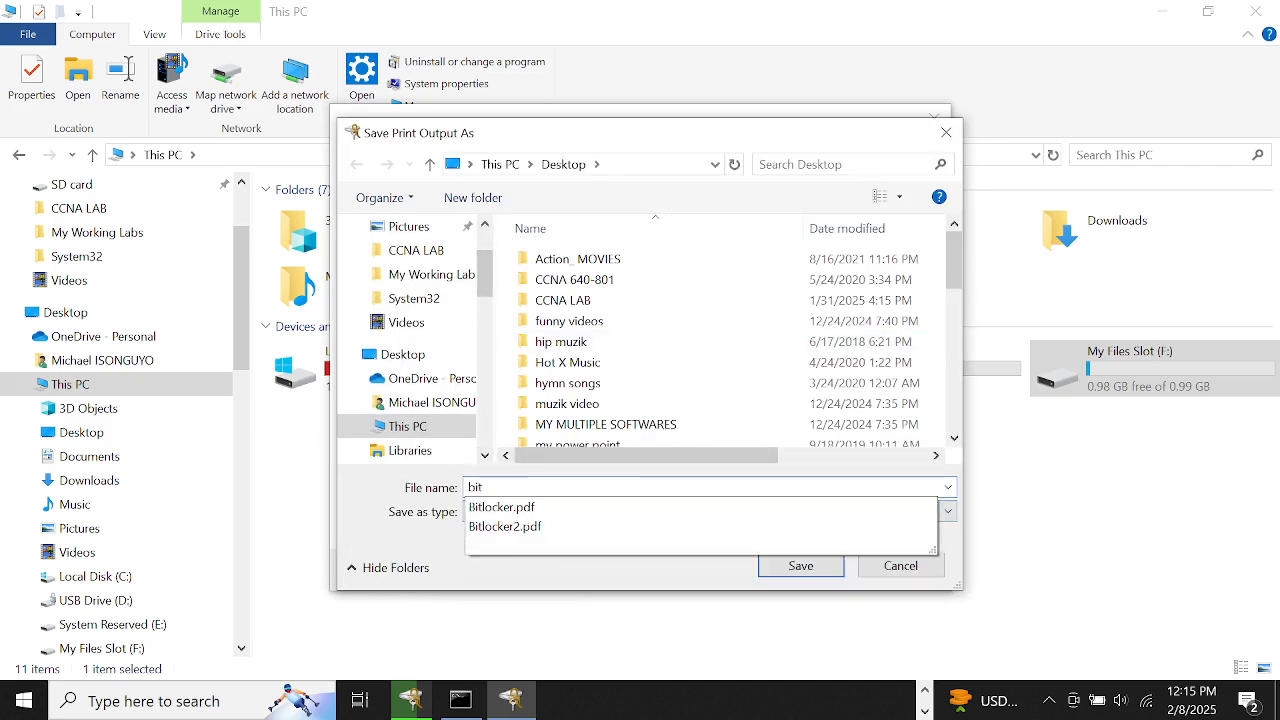
pyautogui.press('Down')
pyautogui.press('Down')
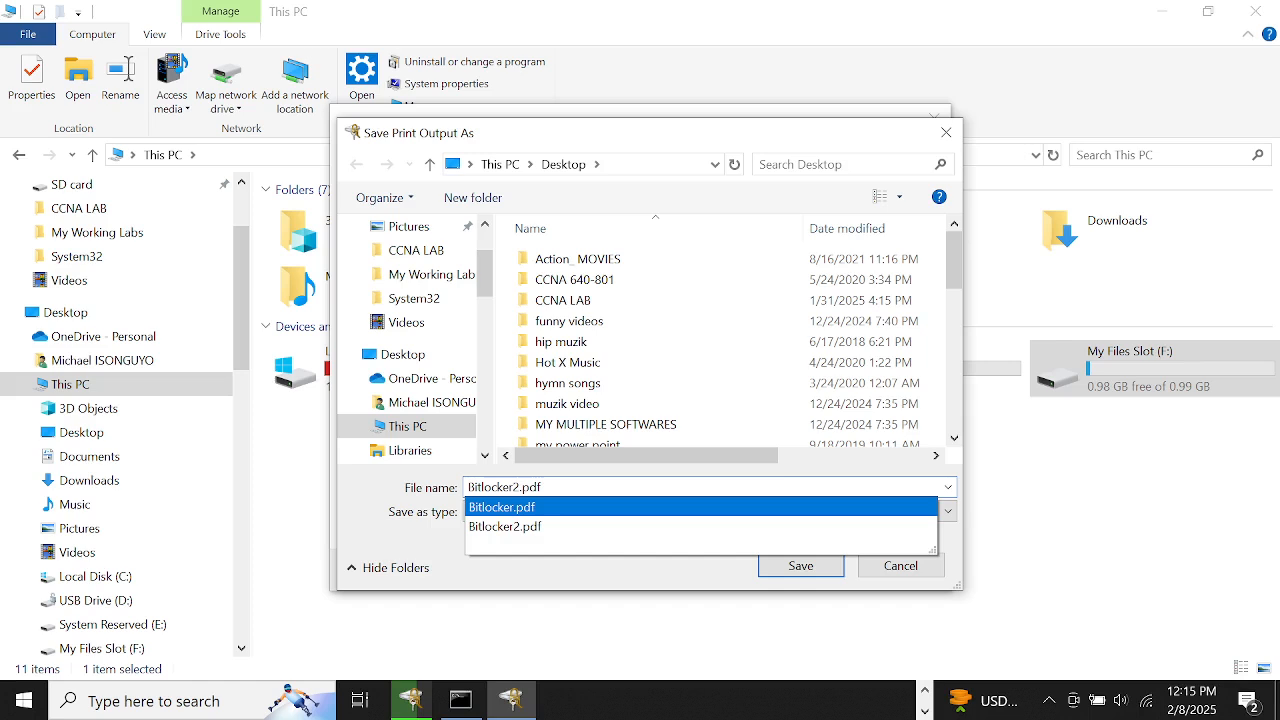
pyautogui.press('Escape')
pyautogui.press('BackSpace')
pyautogui.write('1')
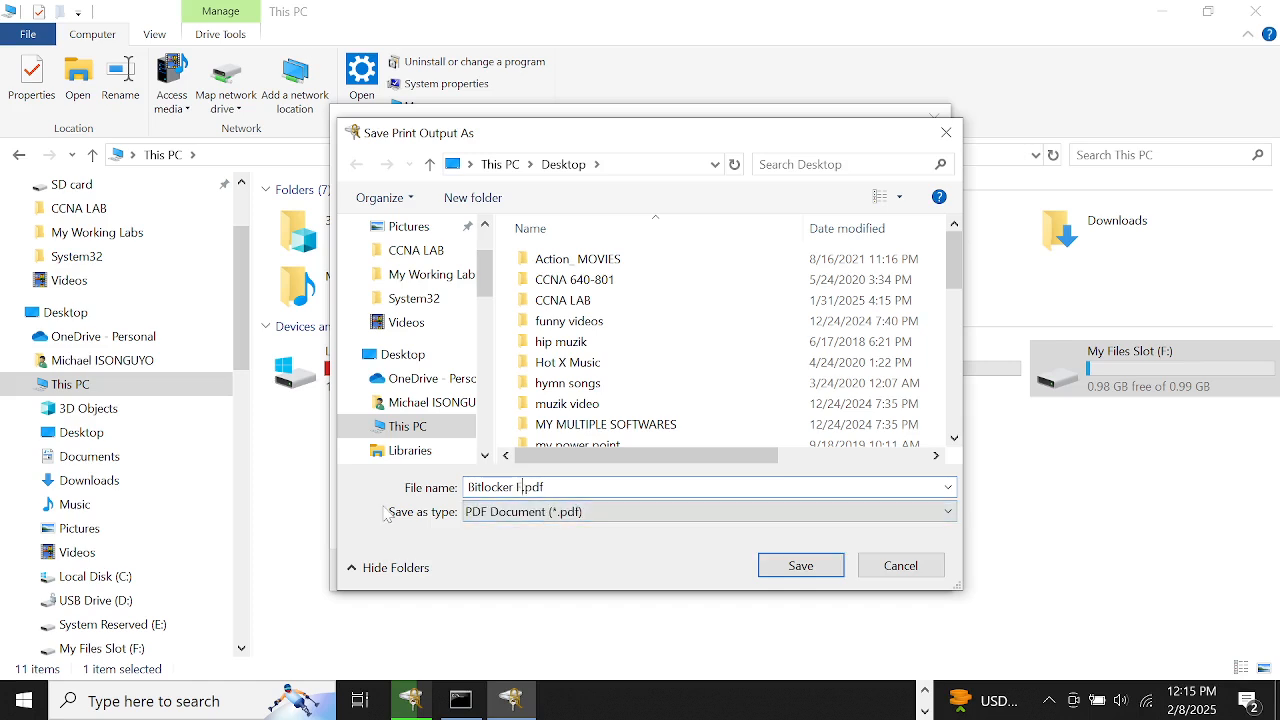
pyautogui.write('_')
pyautogui.press('BackSpace')
pyautogui.press('BackSpace')
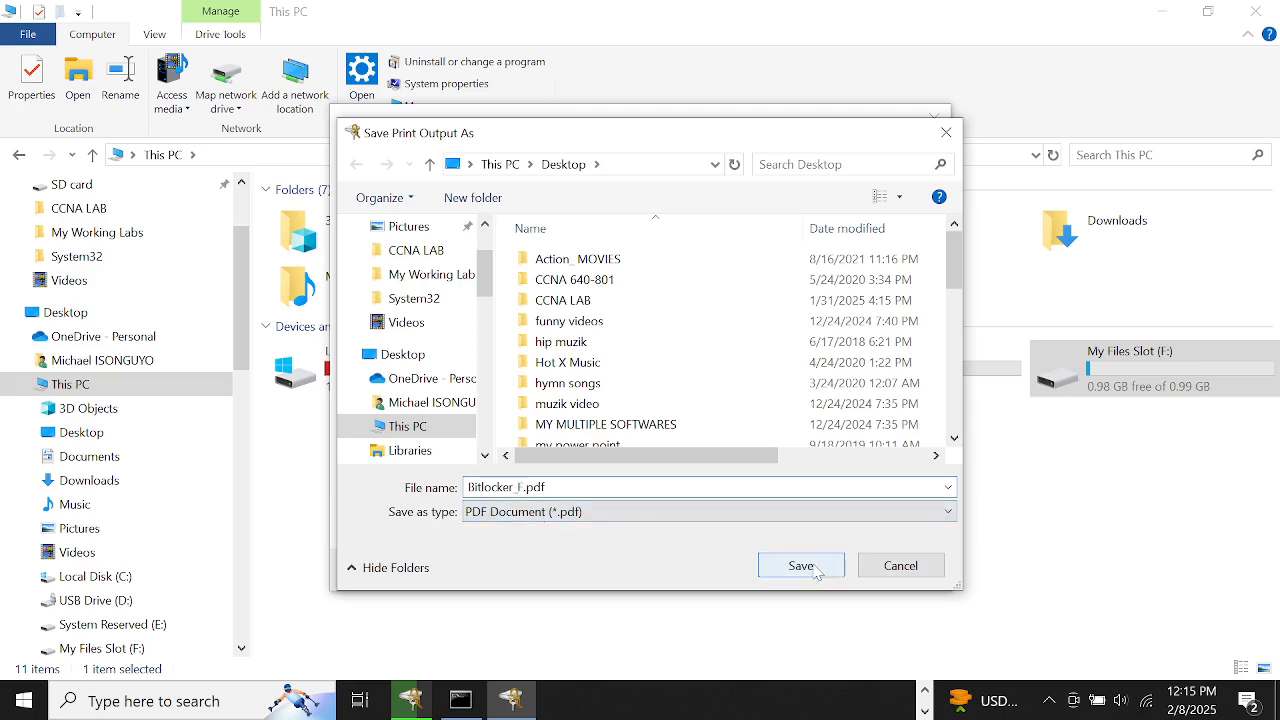
# - Save the recovery key PDF to the Desktop
pyautogui.moveTo(485, 271); pyautogui.dragTo(485, 243)
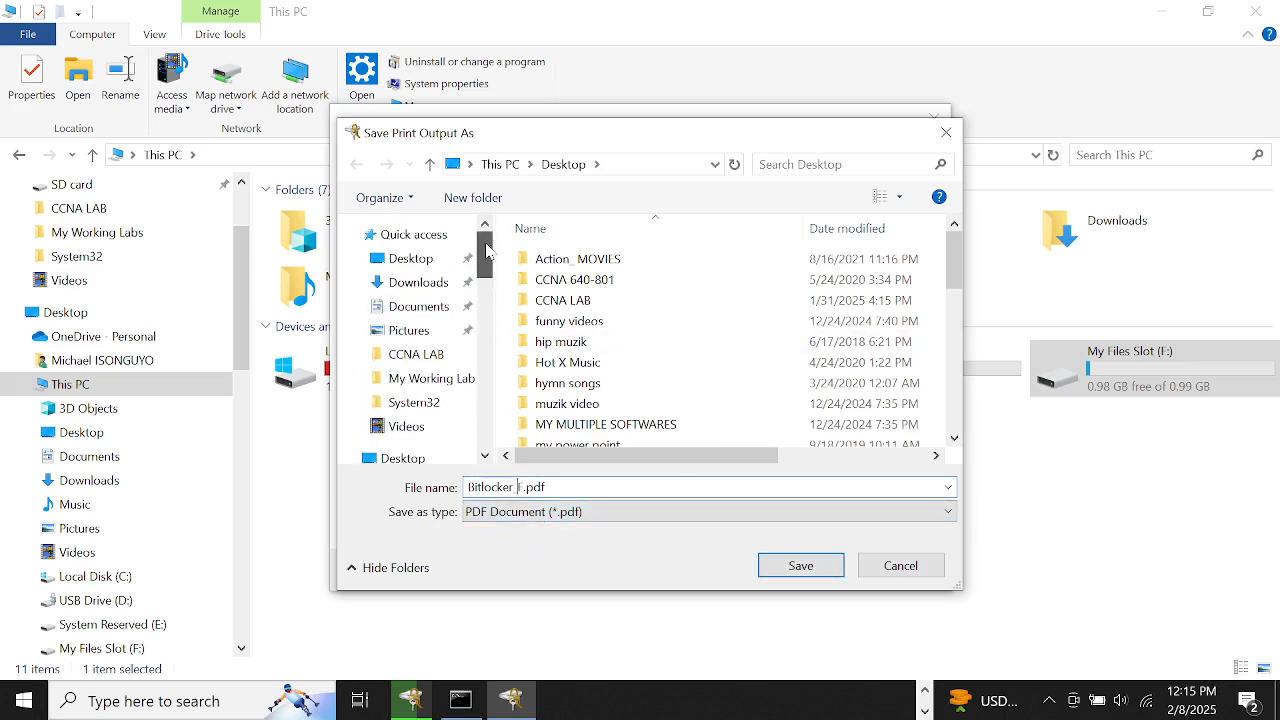
pyautogui.click(400, 258)
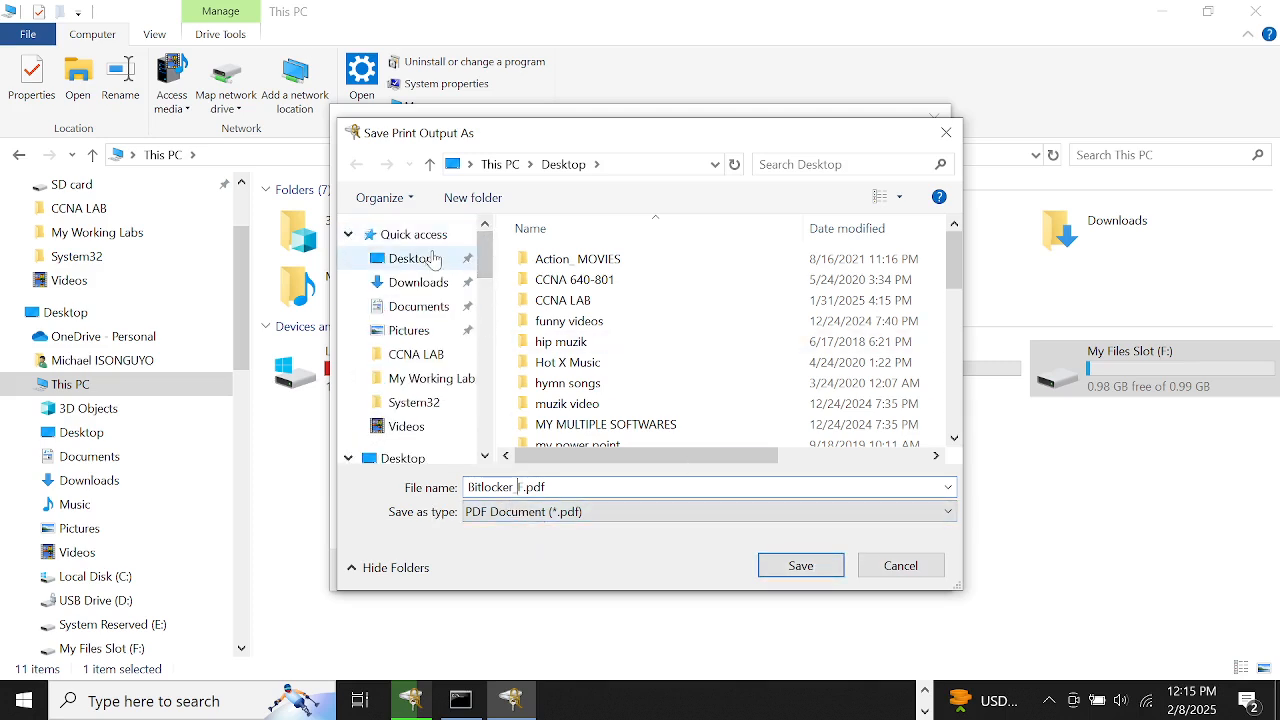
pyautogui.click(810, 568)
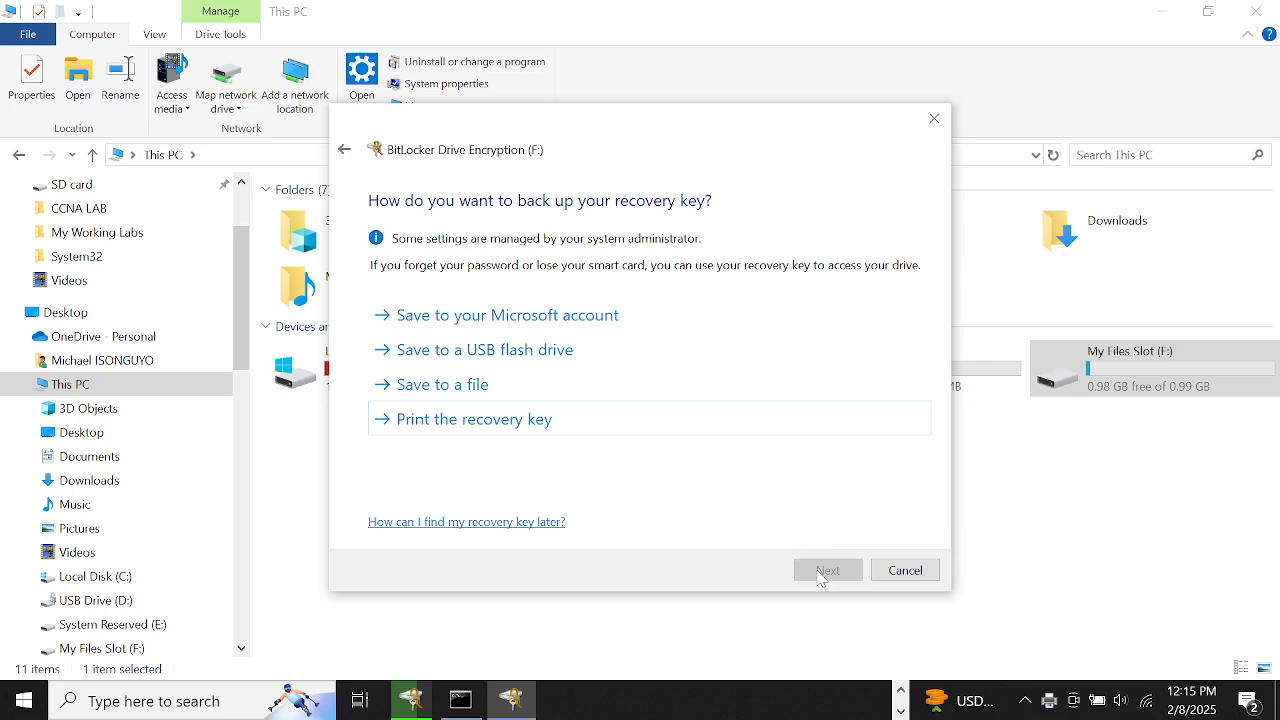
# - Continue past the recovery key backup and choose to encrypt the entire drive
pyautogui.click(800, 572)
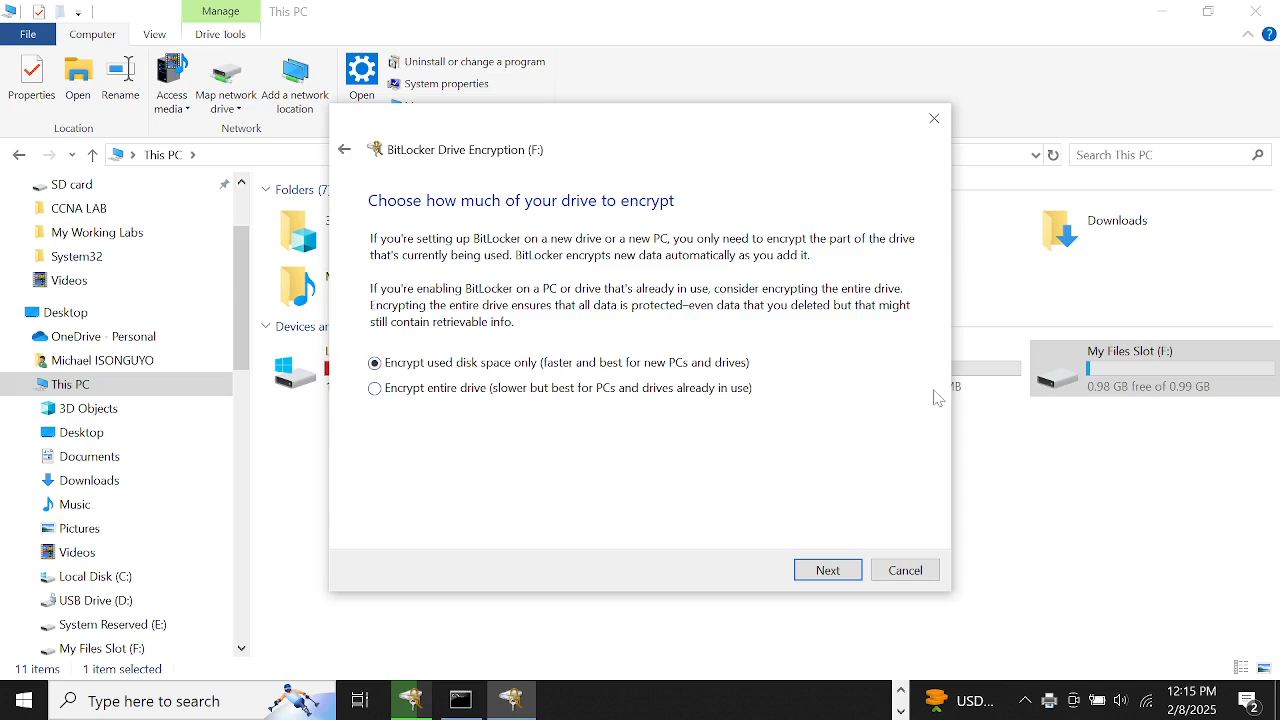
pyautogui.click(405, 393)
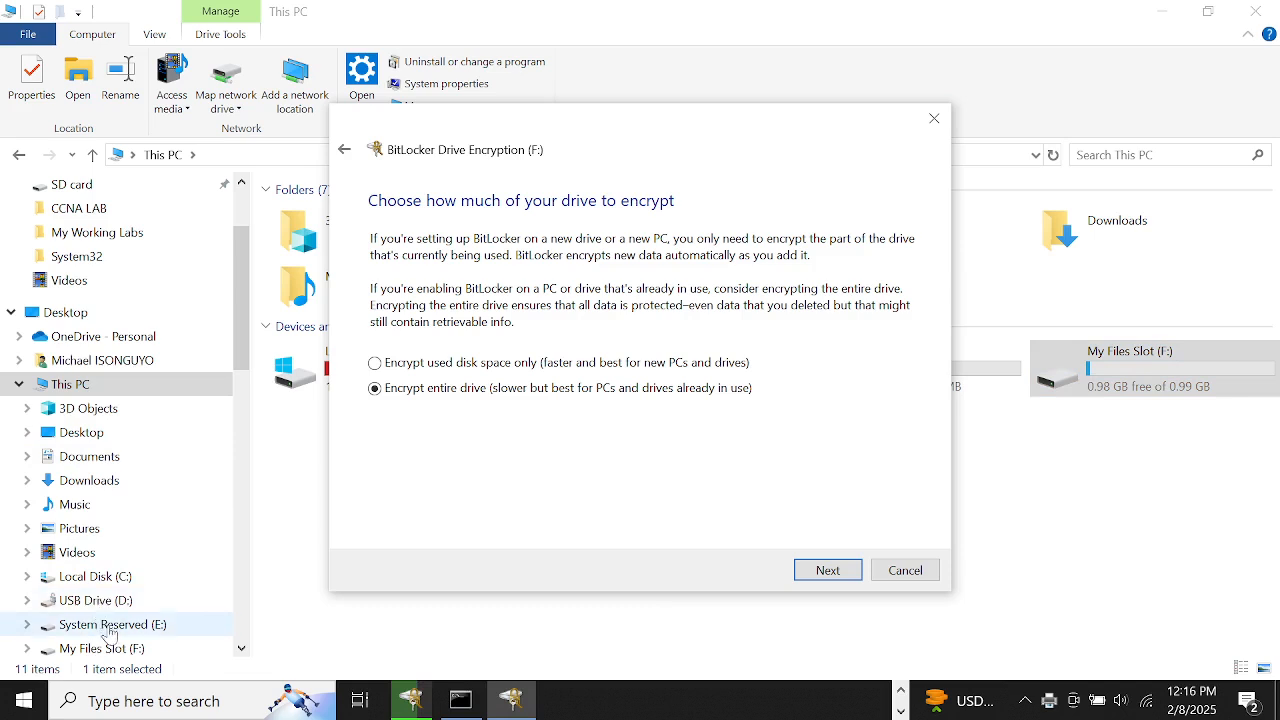
# - Check the used space, free space and capacity of My Files Slot (F:) in its properties
pyautogui.click(1105, 372)
pyautogui.rightClick(1105, 372)
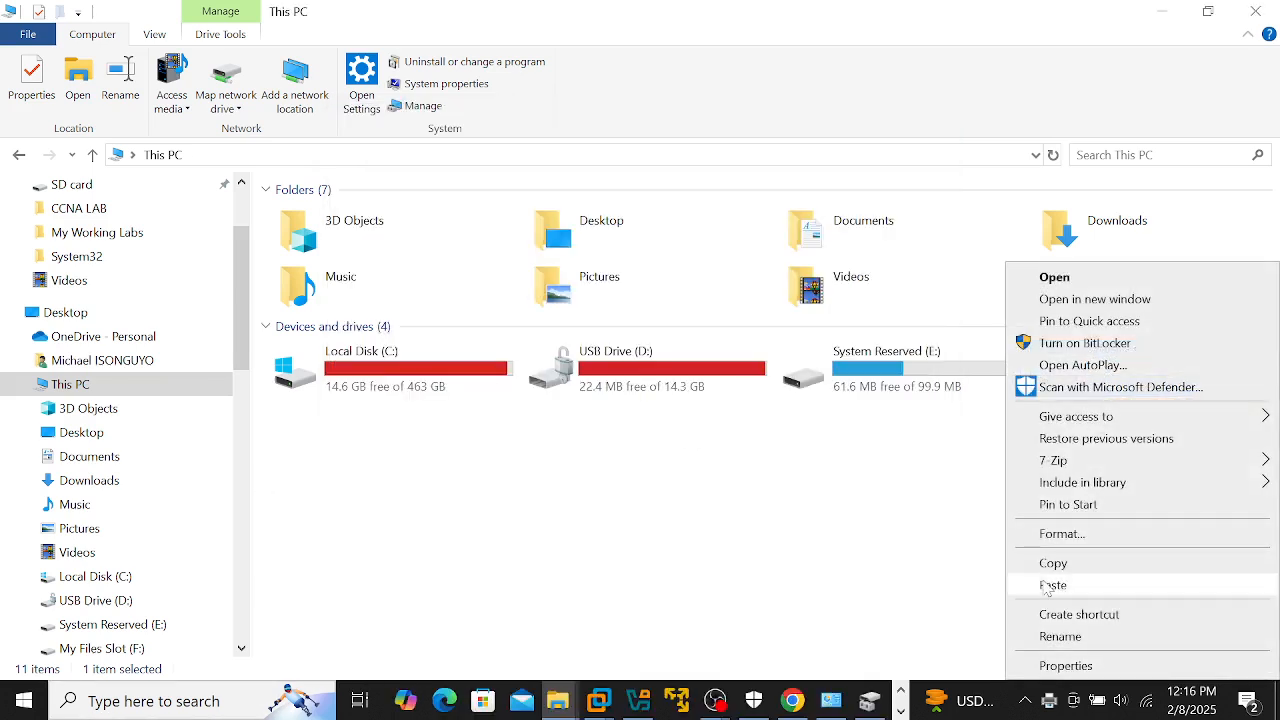
pyautogui.click(1060, 666)
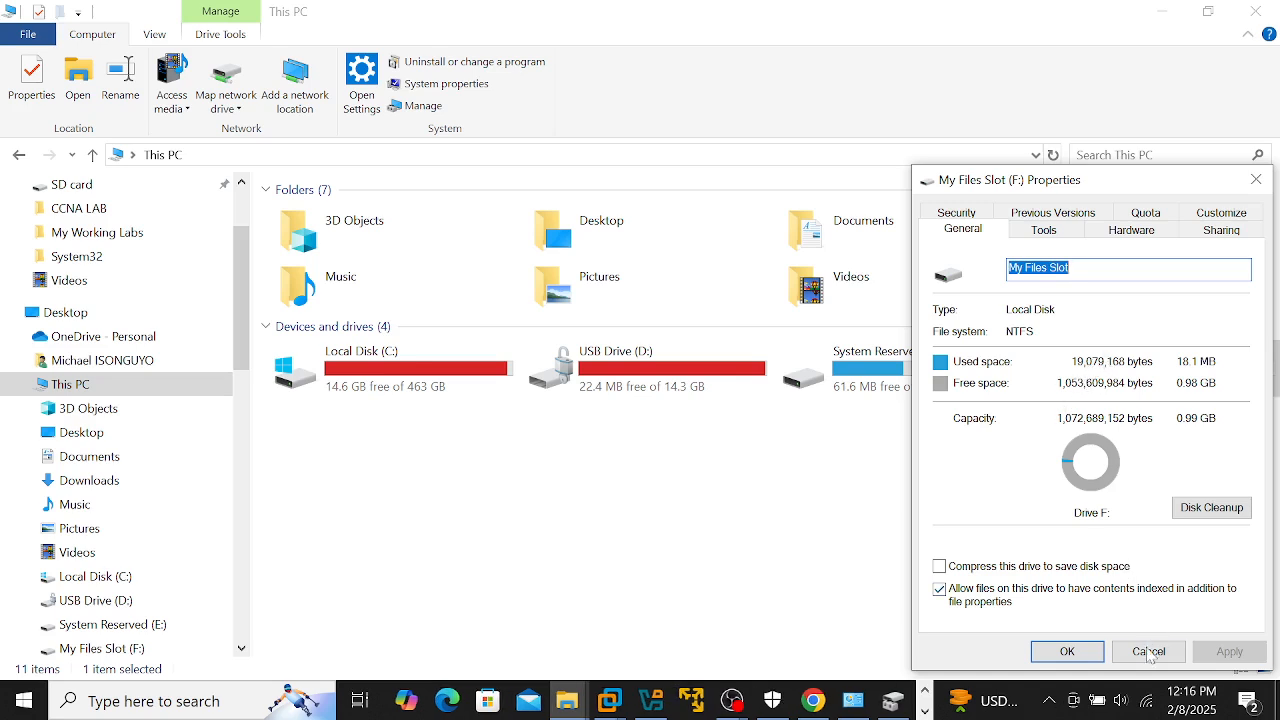
pyautogui.click(1148, 651)
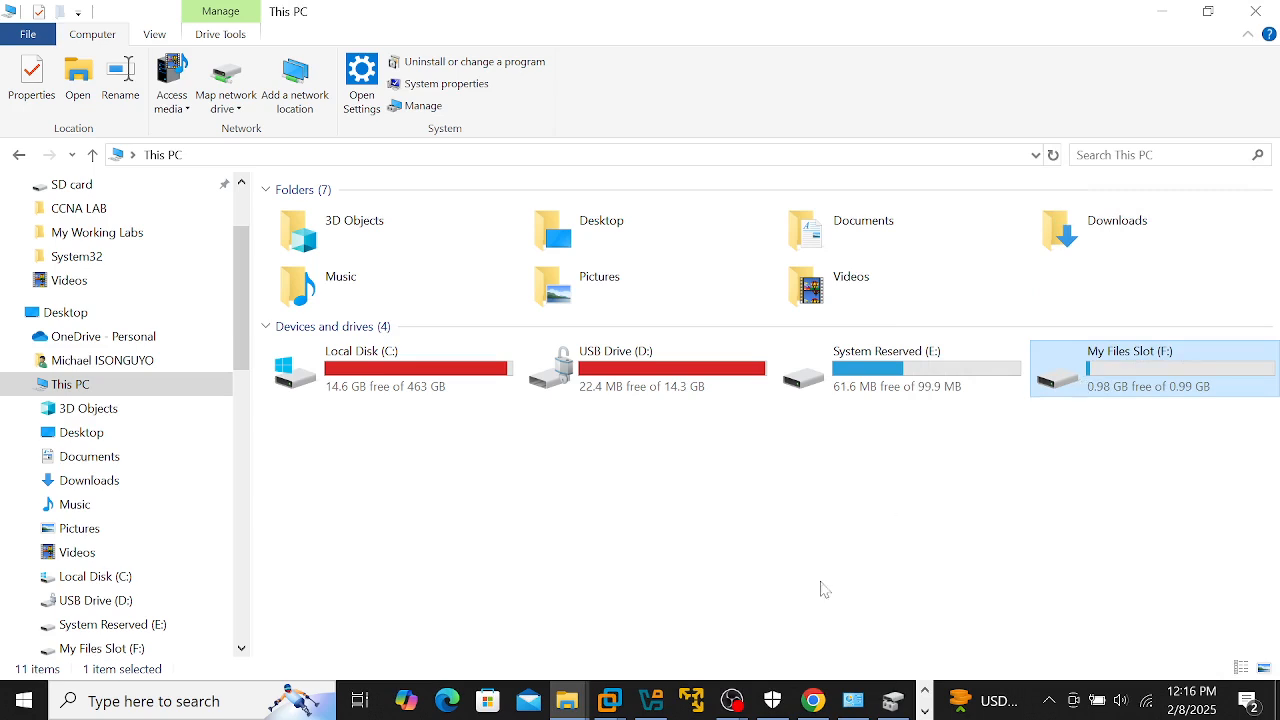
# - Return to the BitLocker wizard for F: and close the WhatsApp window covering it
pyautogui.rightClick(925, 711)
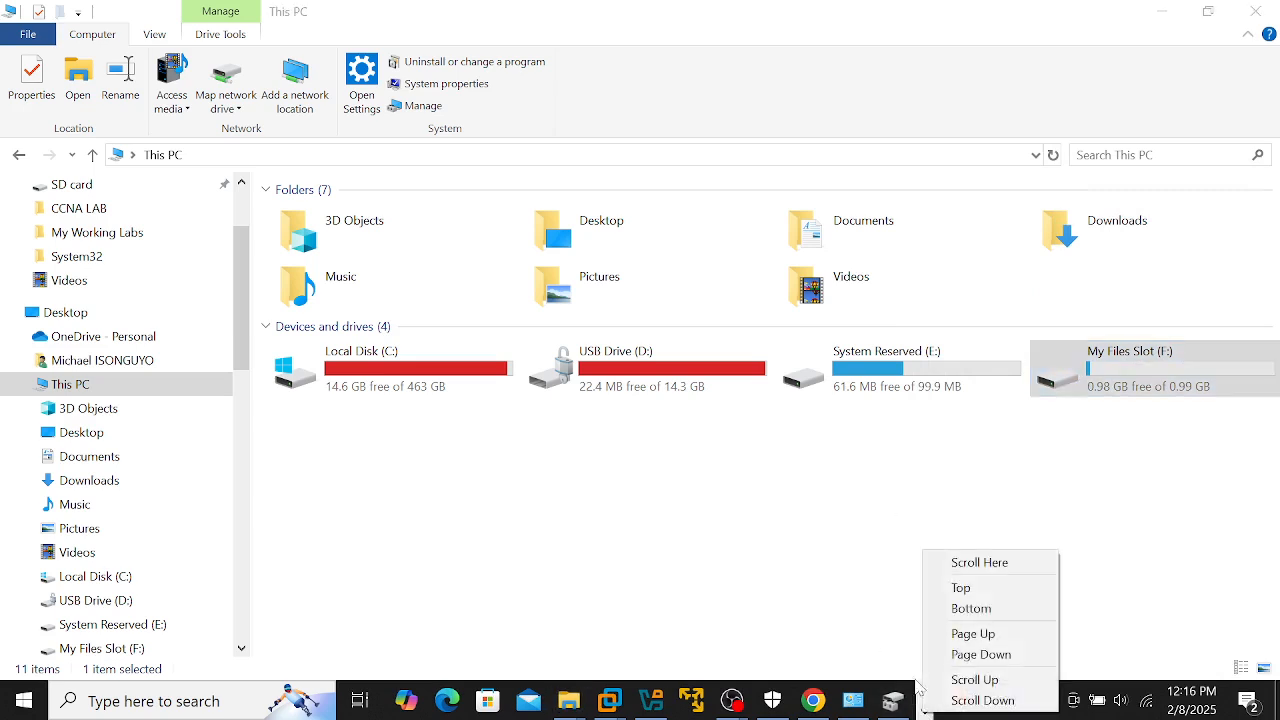
pyautogui.click(829, 646)
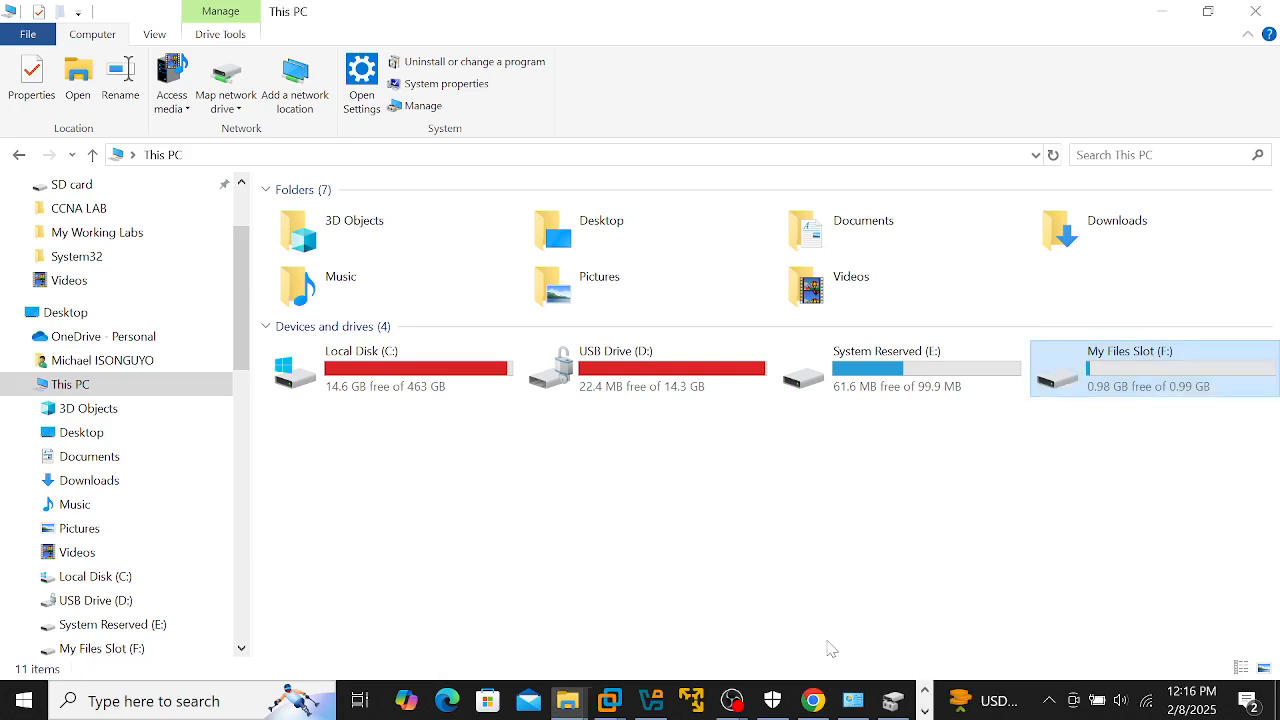
pyautogui.click(924, 692)
pyautogui.click(926, 711)
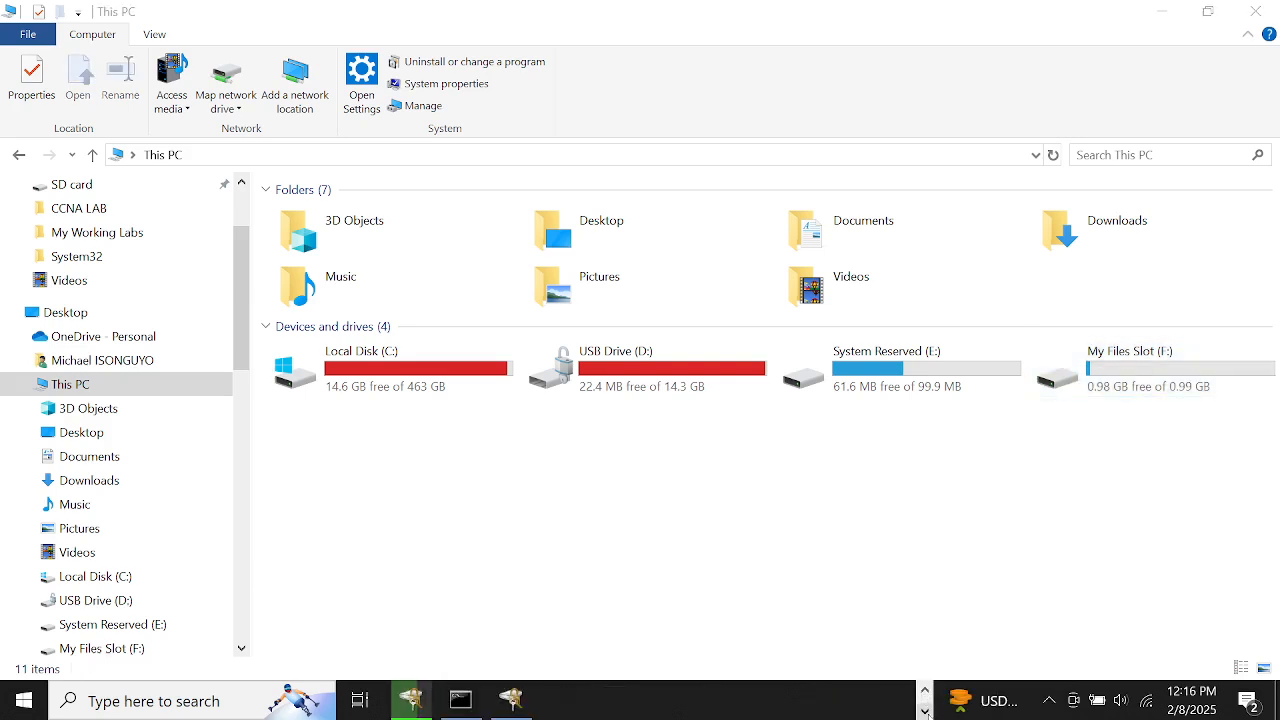
pyautogui.click(513, 698)
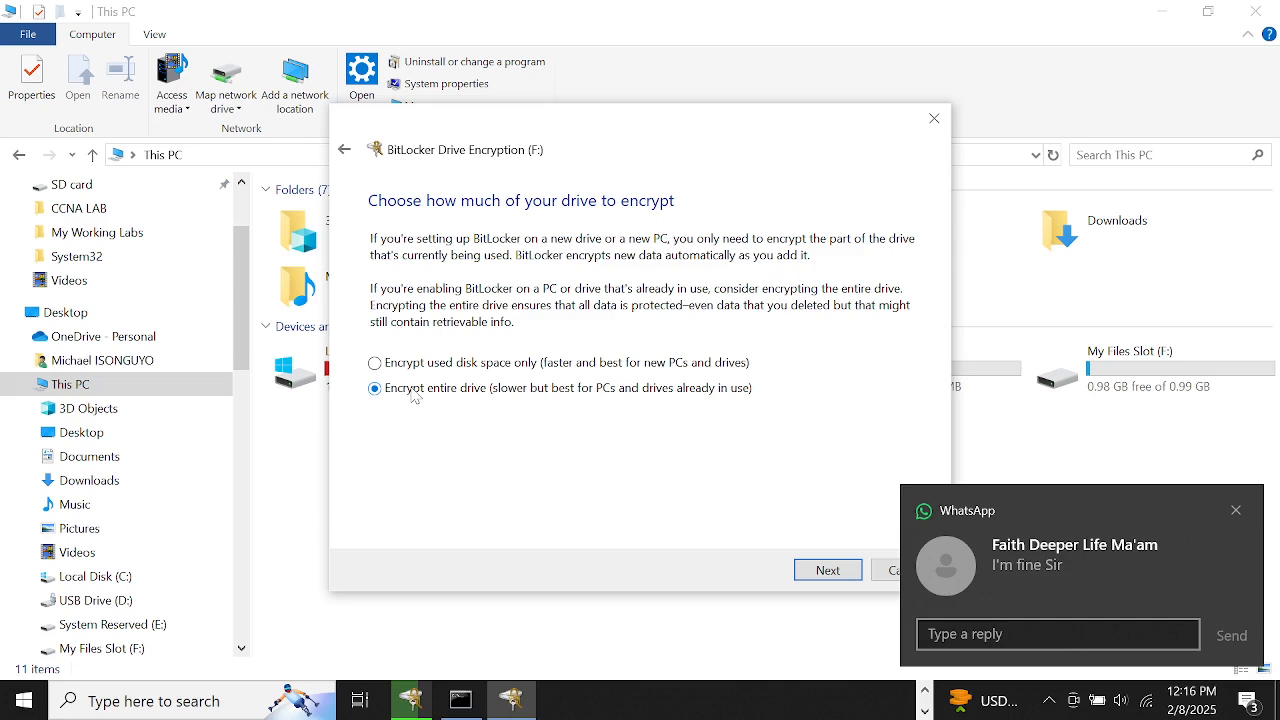
pyautogui.click(1257, 513)
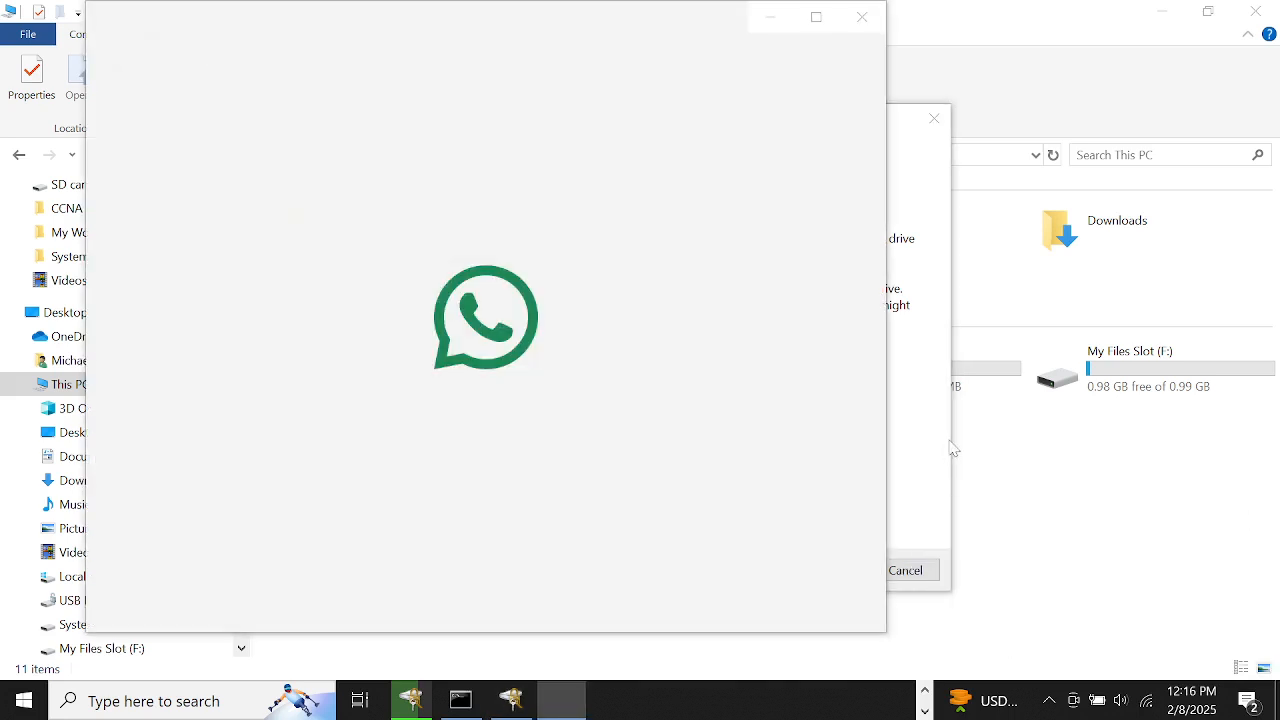
pyautogui.click(864, 18)
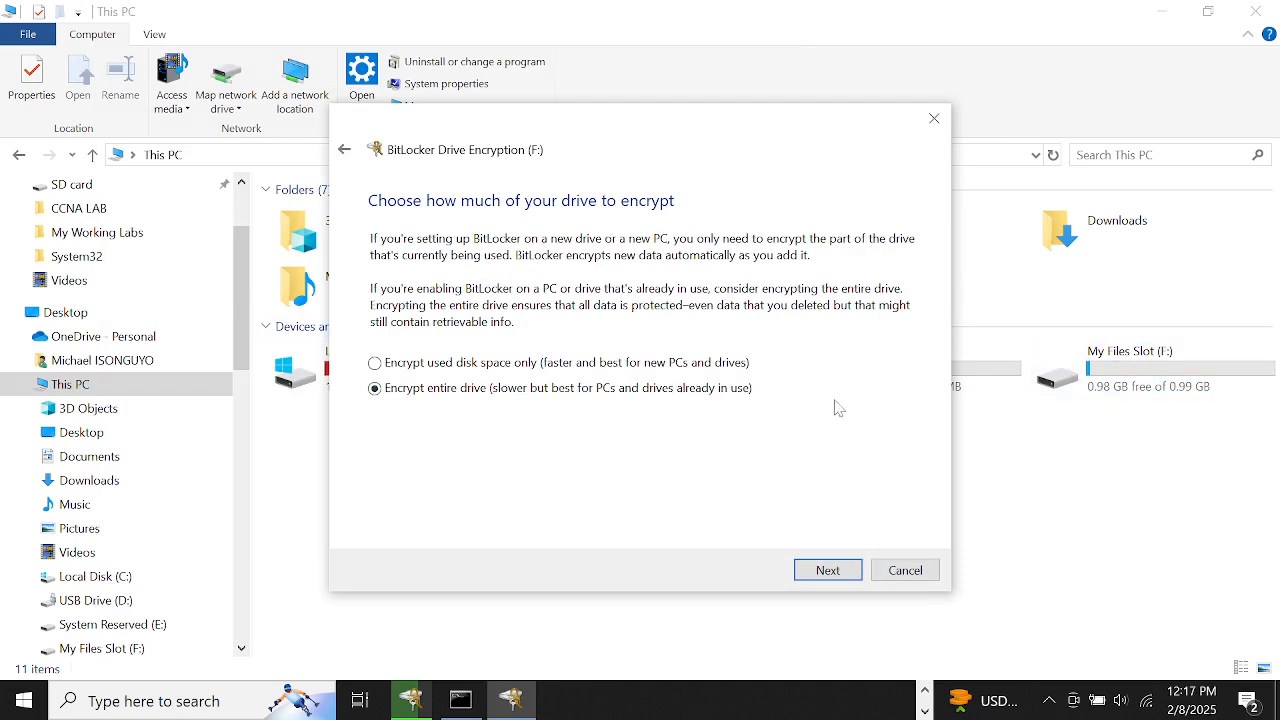
# - Choose the new encryption mode for fixed drives and start encrypting the F: drive
pyautogui.click(830, 572)
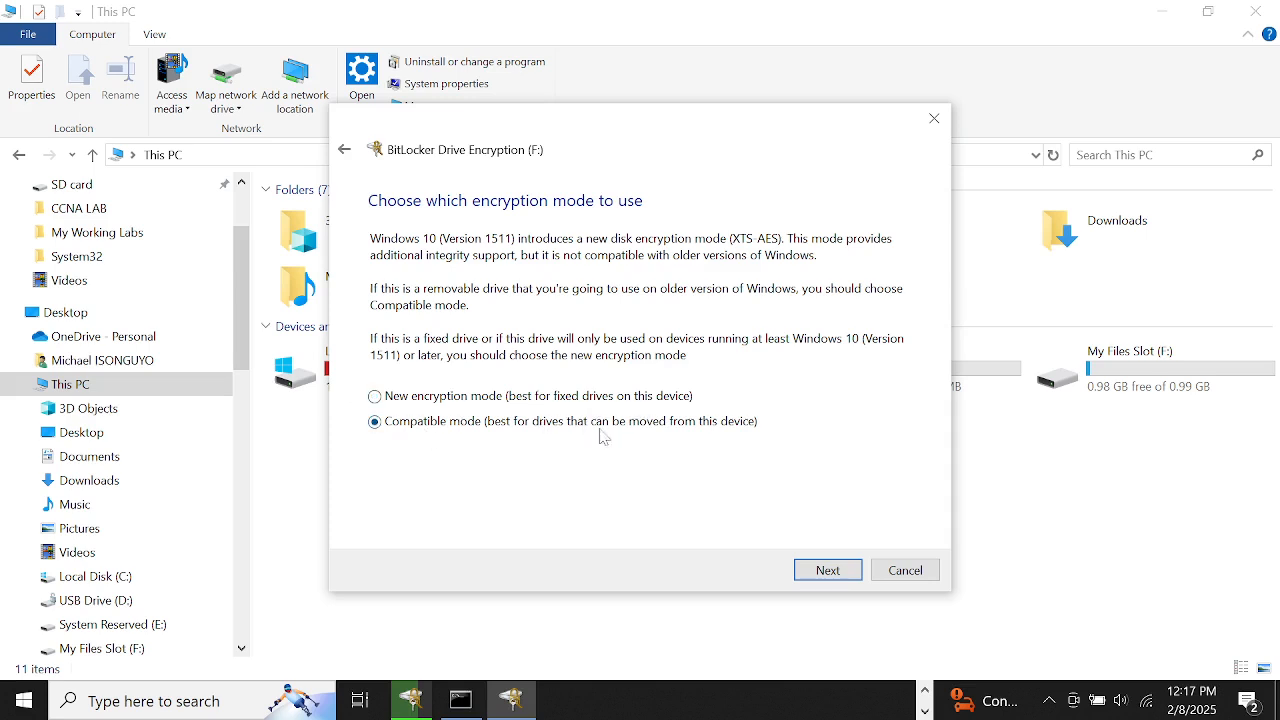
pyautogui.click(375, 397)
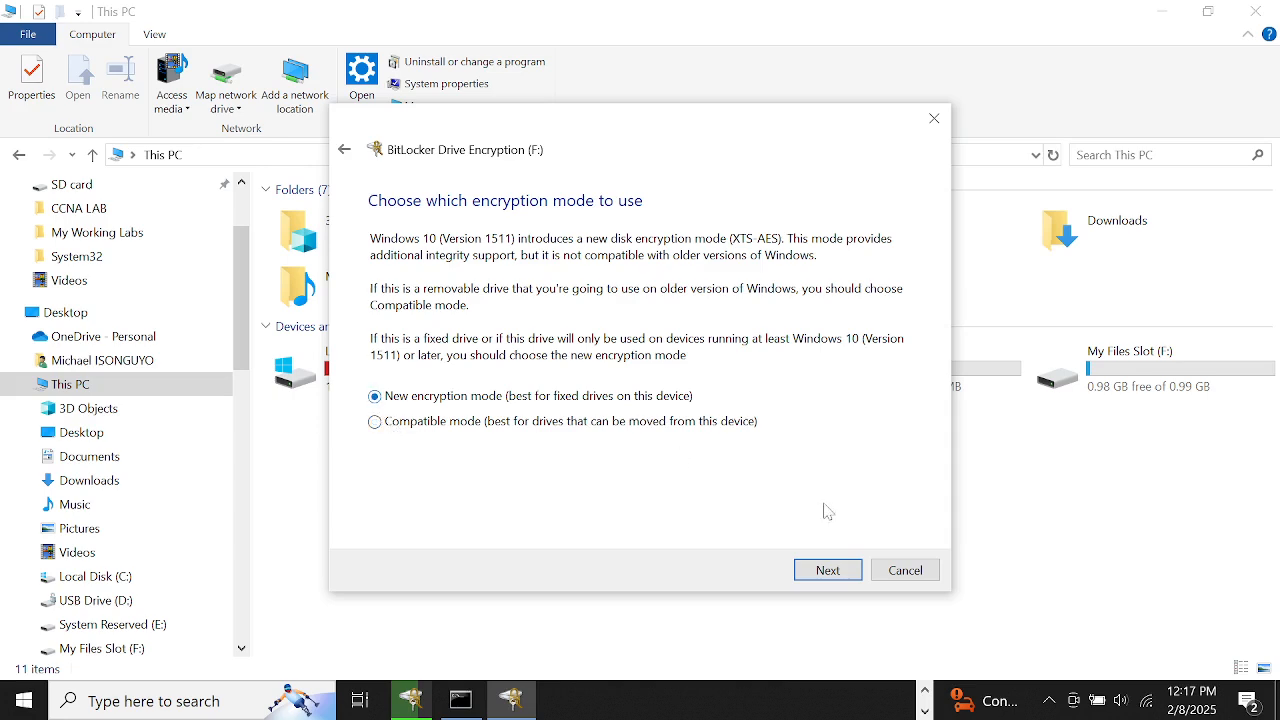
pyautogui.click(831, 574)
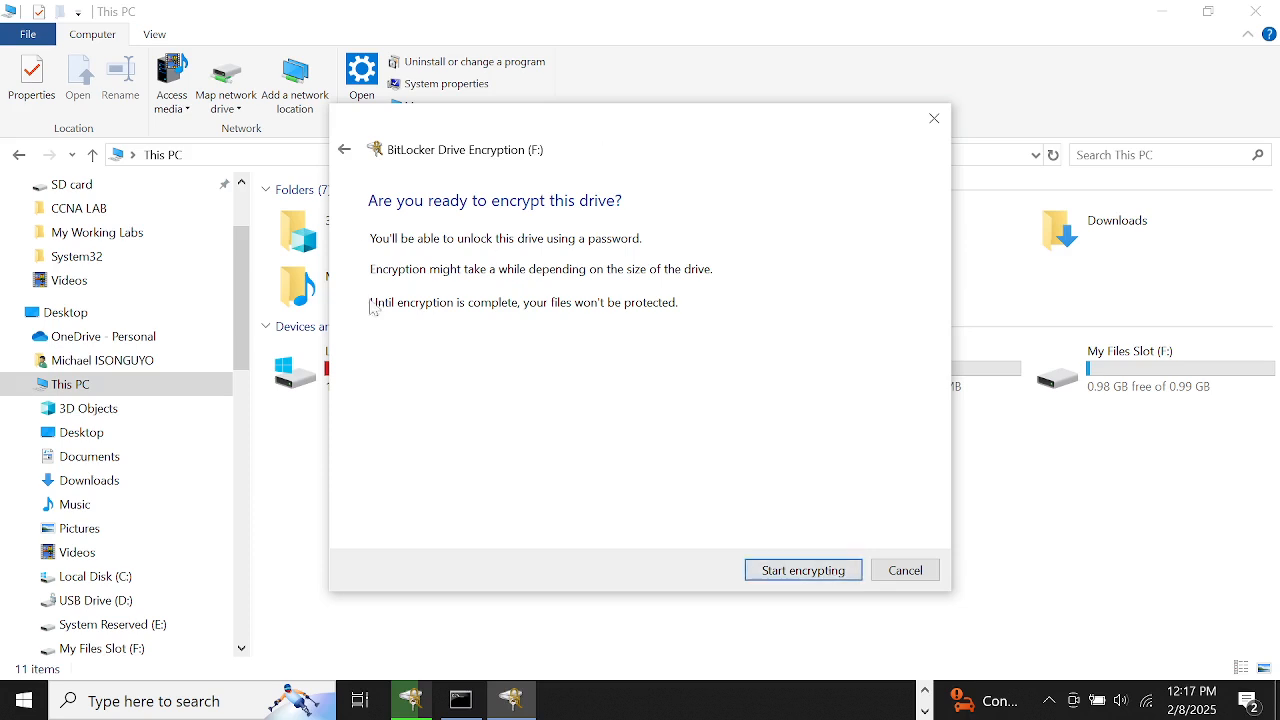
pyautogui.click(772, 570)
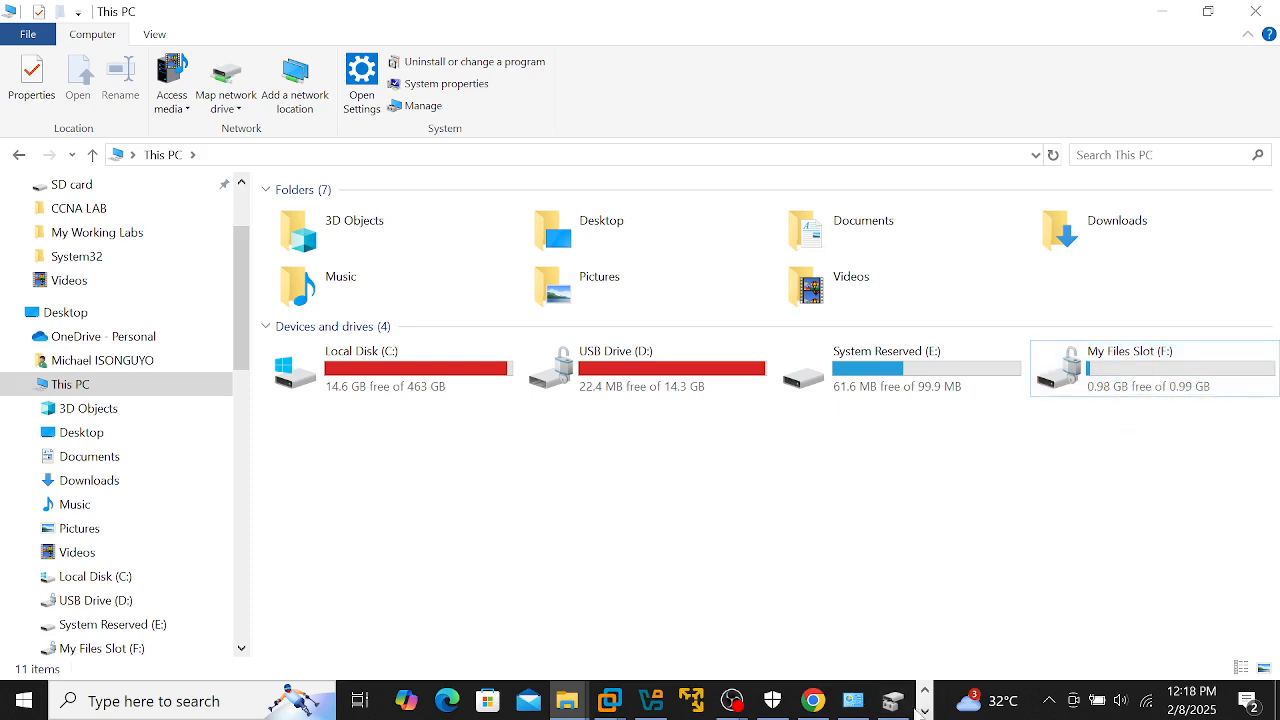
# - Dismiss the WhatsApp notification and bring up Disk Management to check the My Files Slot (F:) volume
pyautogui.click(925, 712)
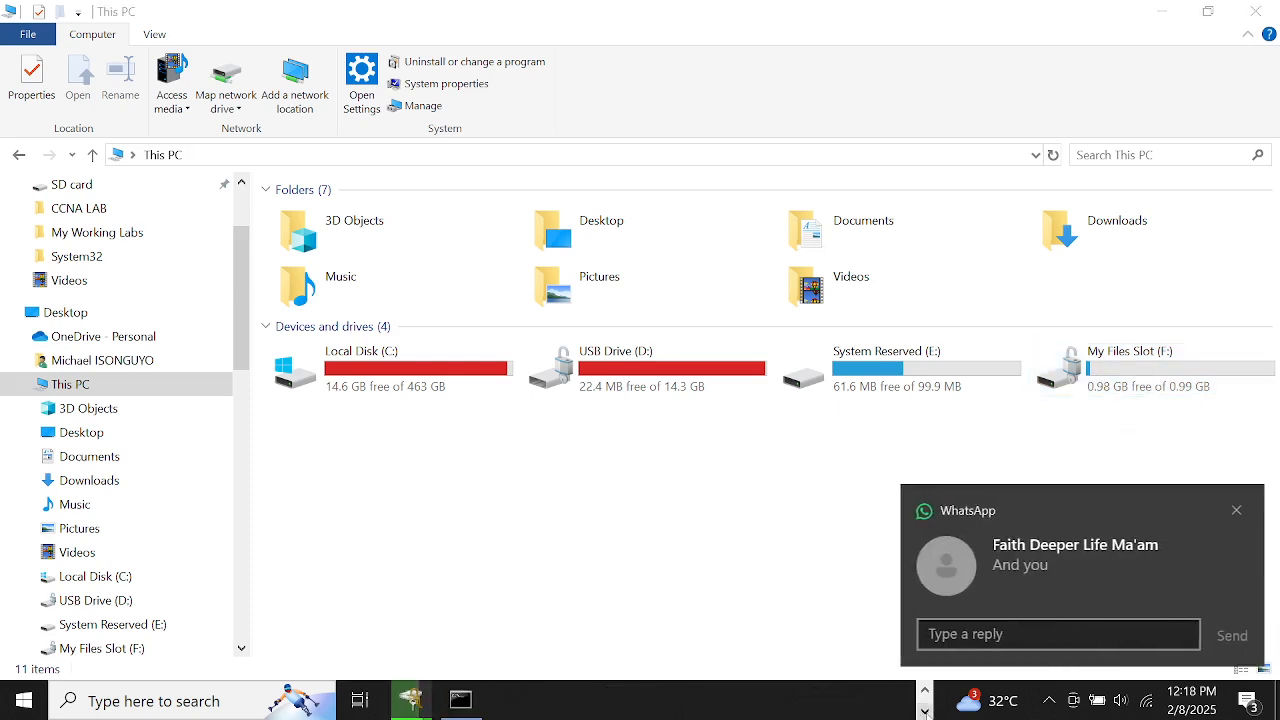
pyautogui.click(1240, 512)
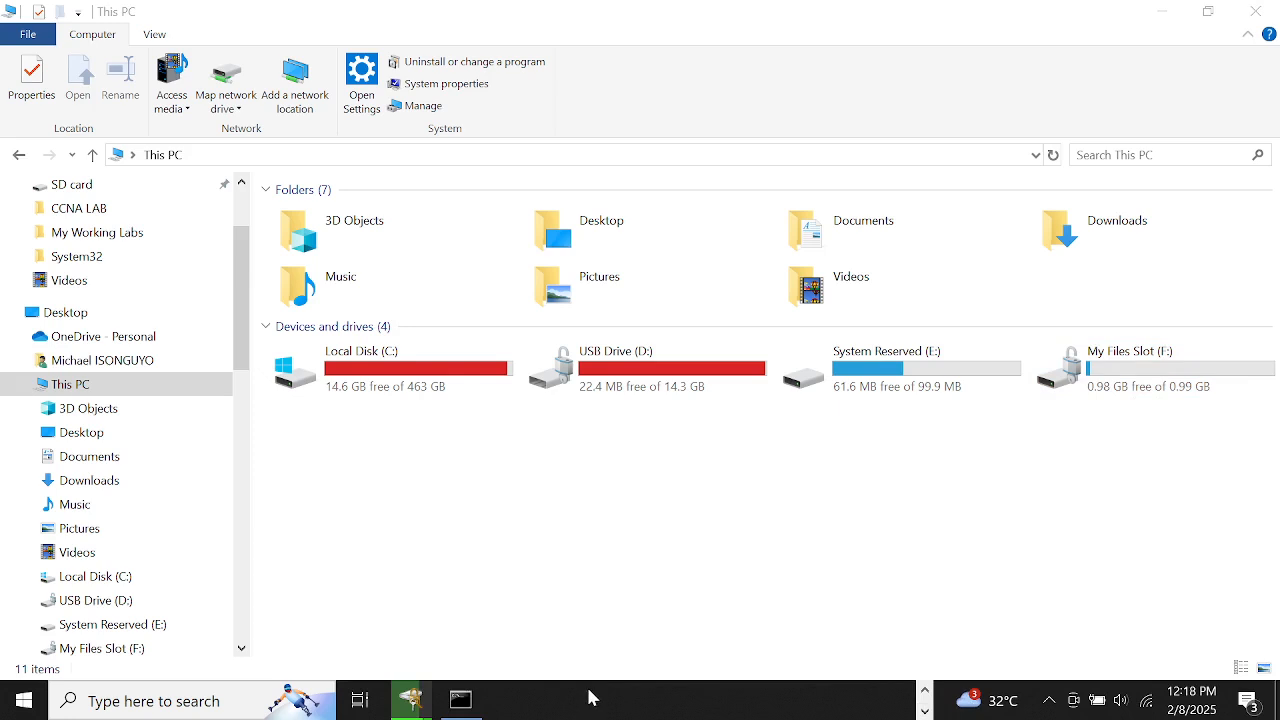
pyautogui.click(924, 690)
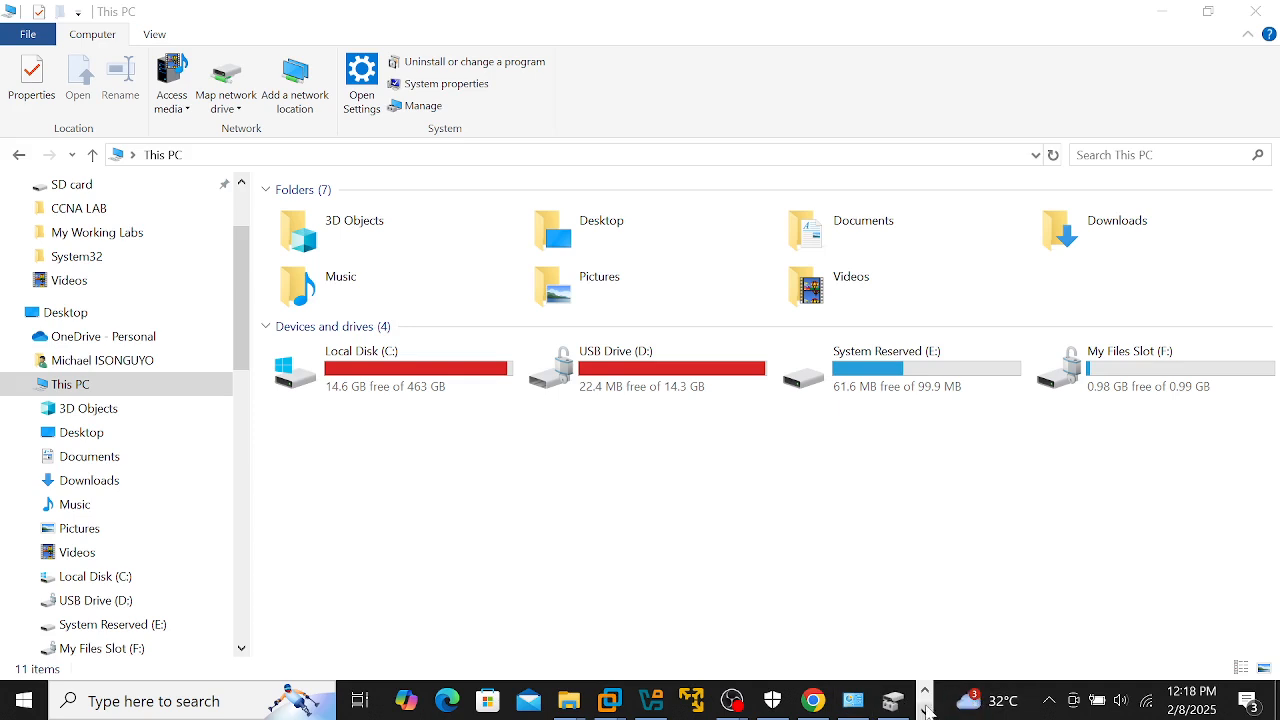
pyautogui.click(925, 710)
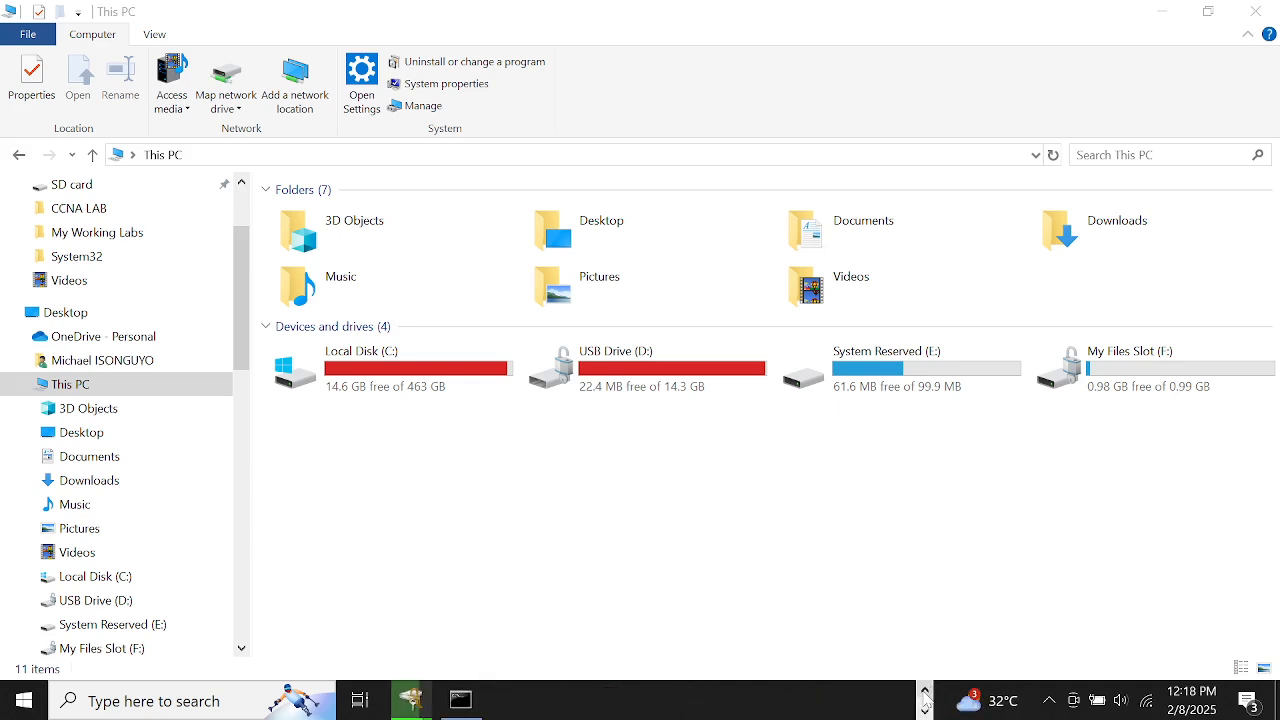
pyautogui.click(925, 690)
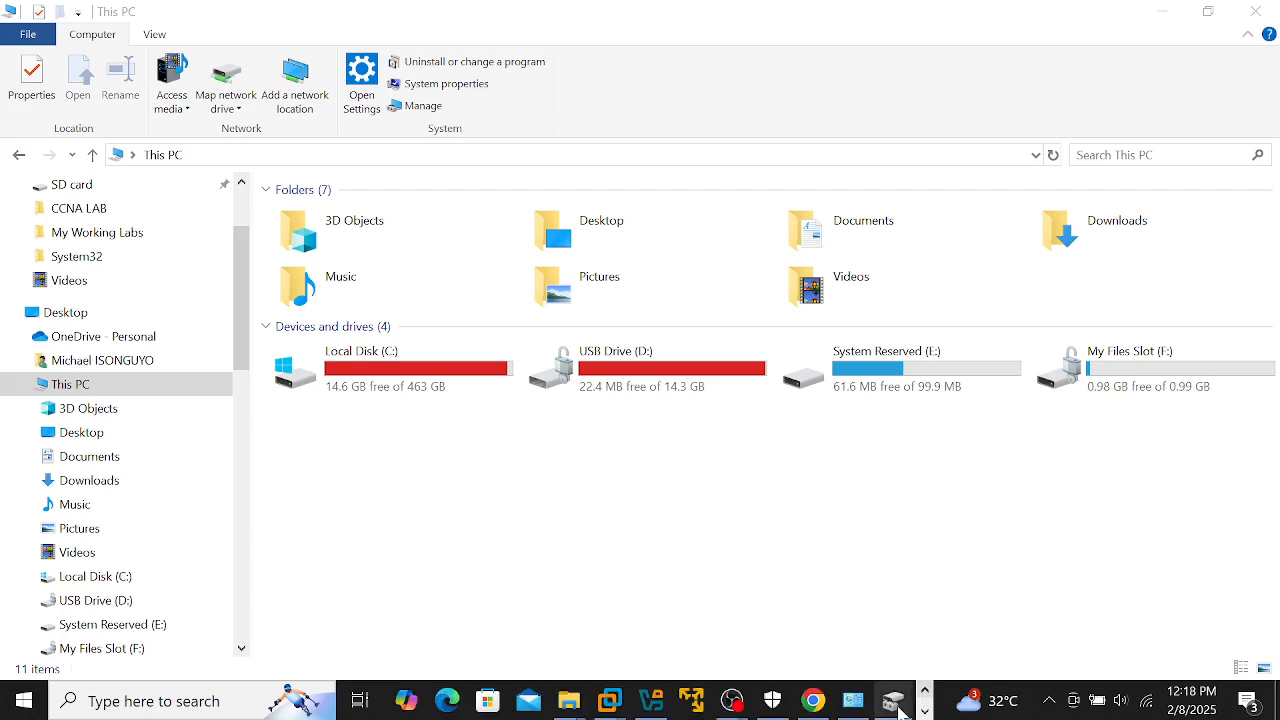
pyautogui.click(893, 705)
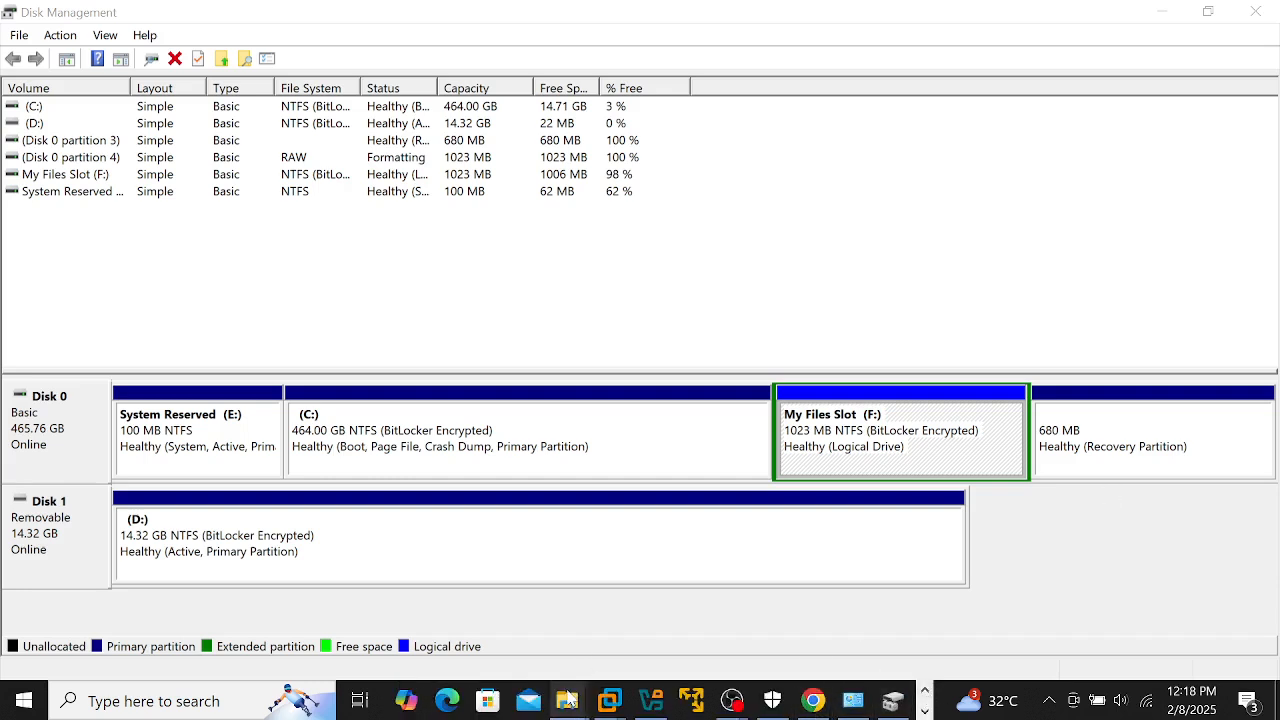
# - Switch back to File Explorer, view the contents of My Files Slot (F:) and return to This PC
pyautogui.moveTo(566, 699)
pyautogui.click(698, 632)
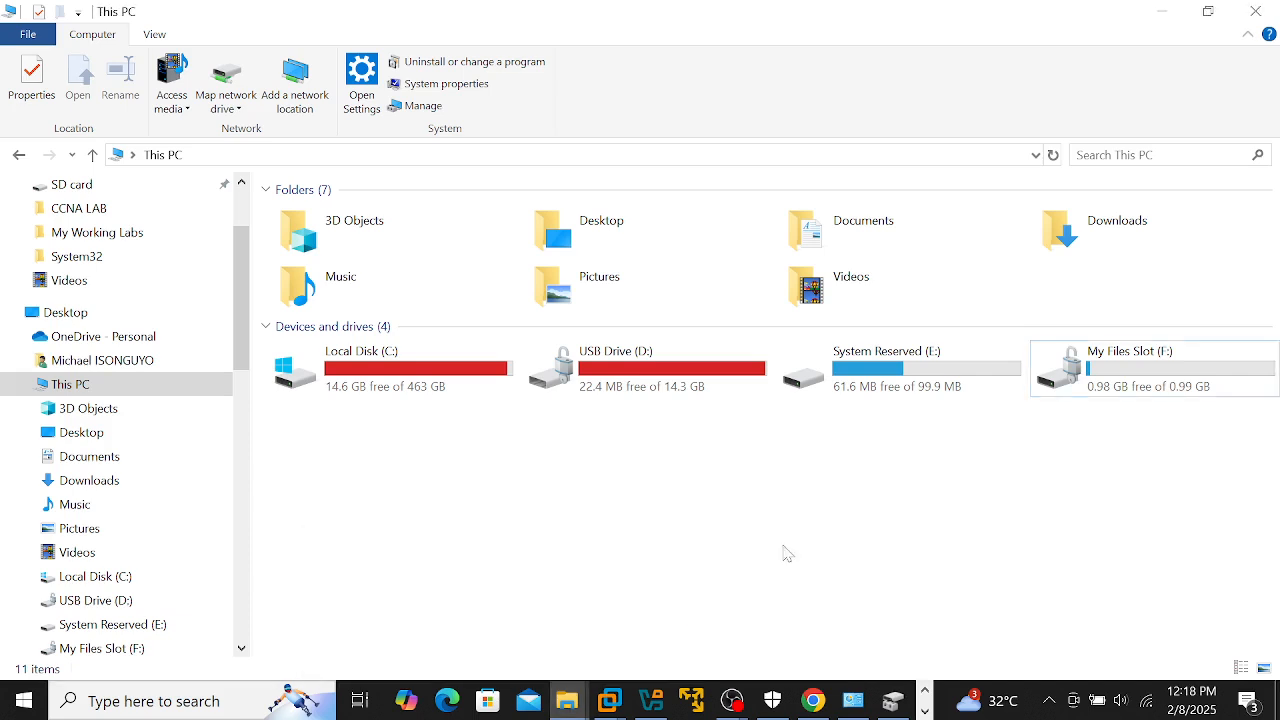
pyautogui.doubleClick(1095, 373)
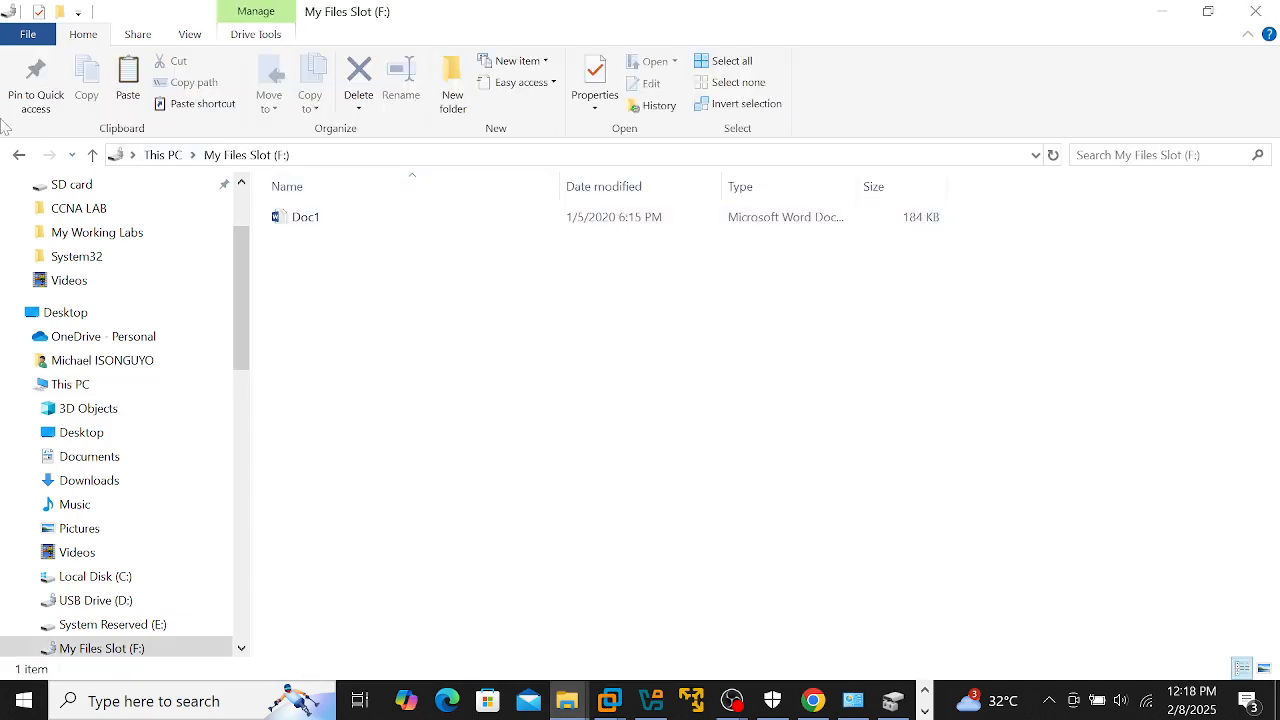
pyautogui.click(18, 155)
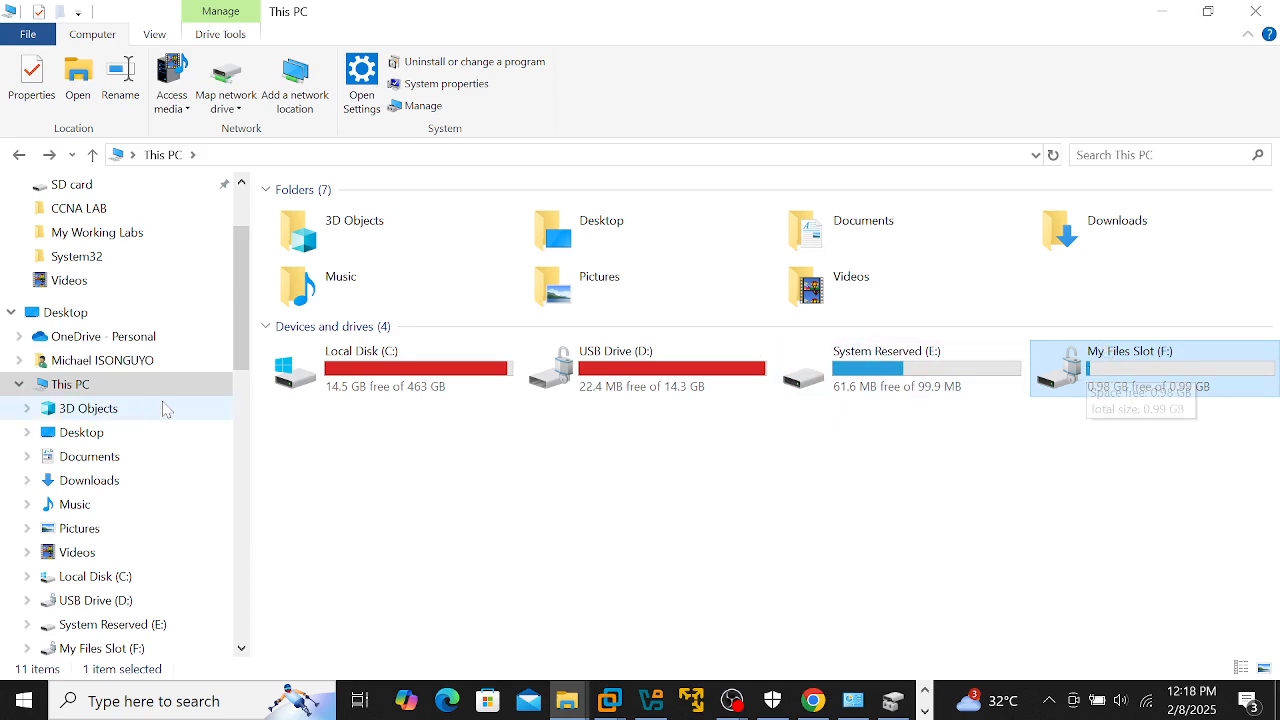
pyautogui.click(60, 384)
pyautogui.click(106, 408)
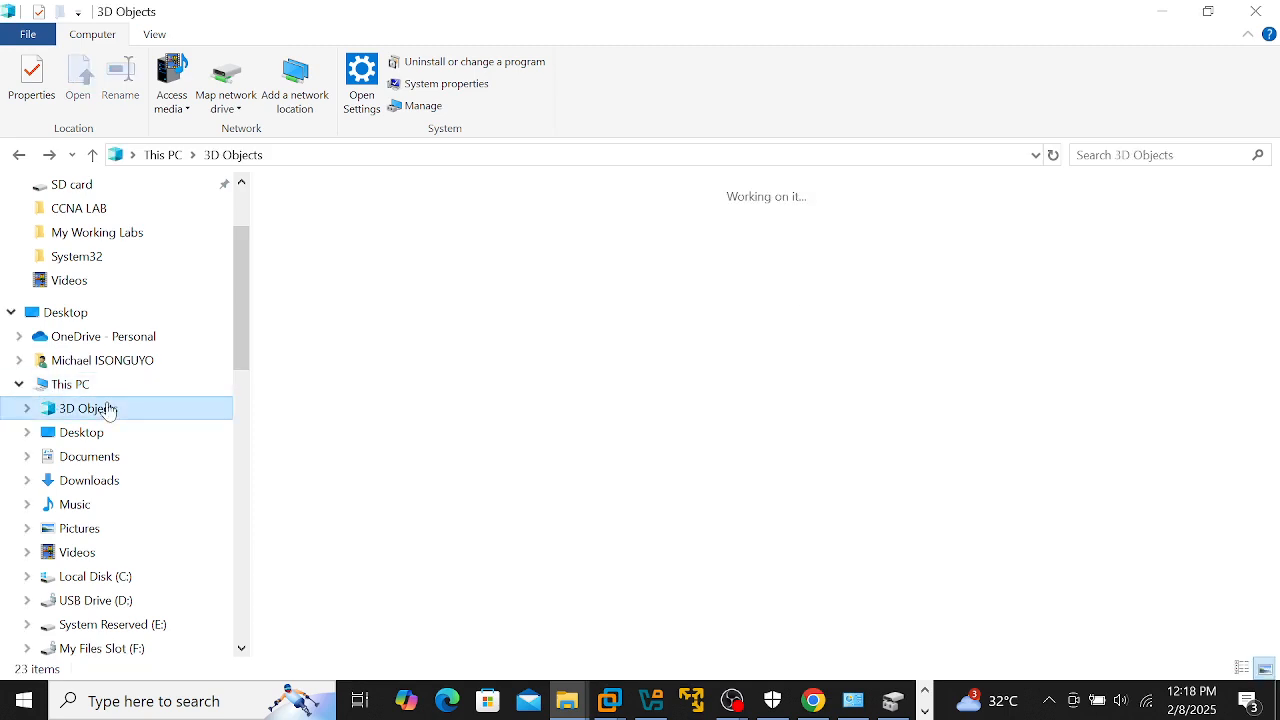
pyautogui.click(77, 389)
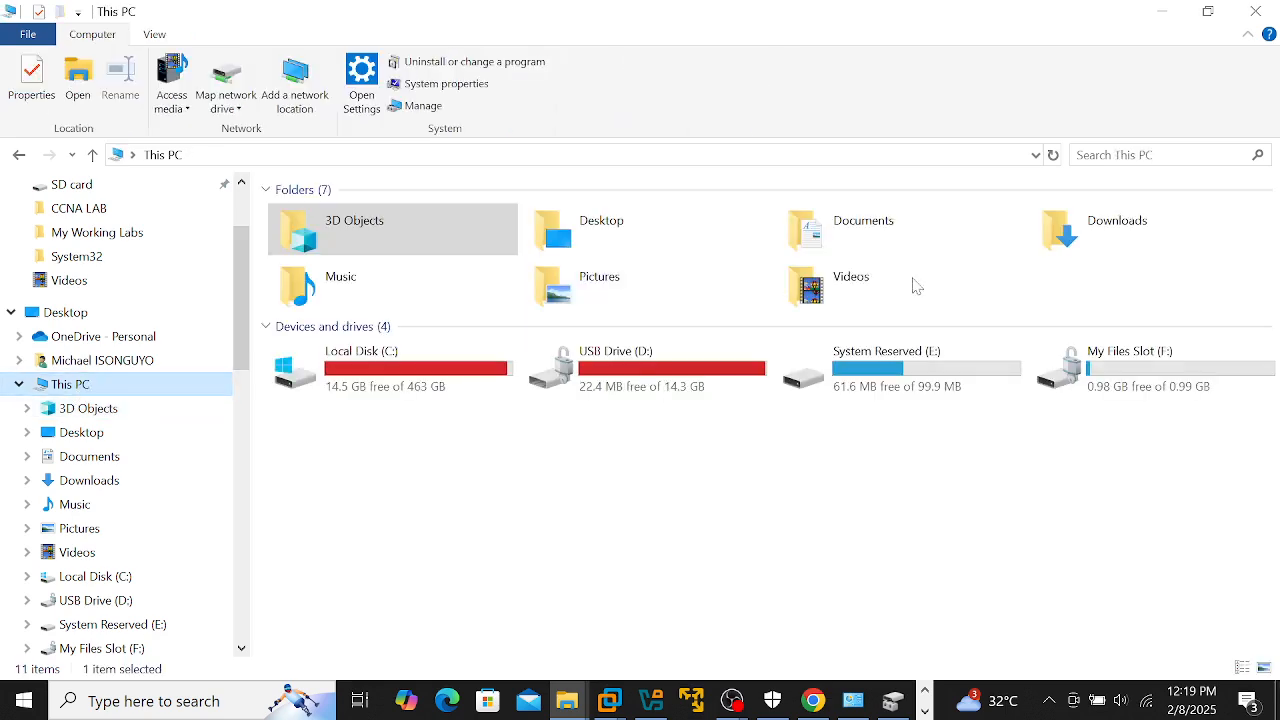
# - Open Doc1 from the My Files Slot (F:) drive in Word and close Word while it starts
pyautogui.doubleClick(1112, 388)
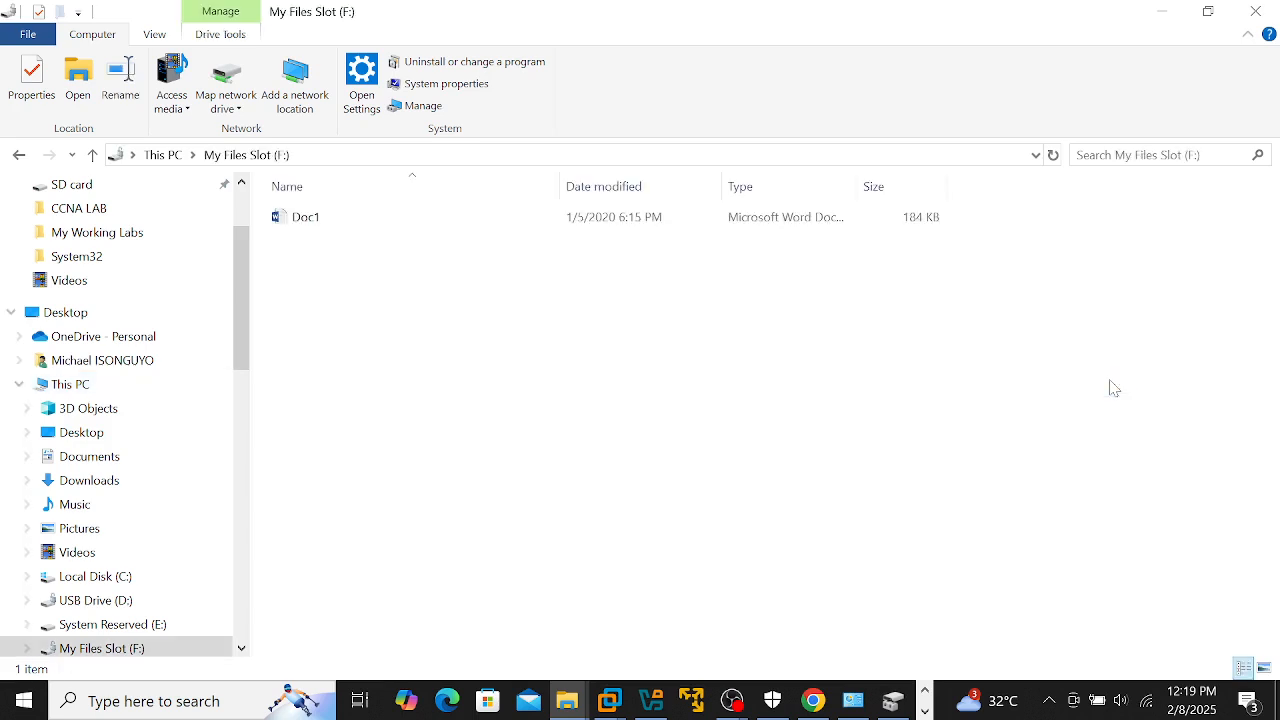
pyautogui.doubleClick(418, 230)
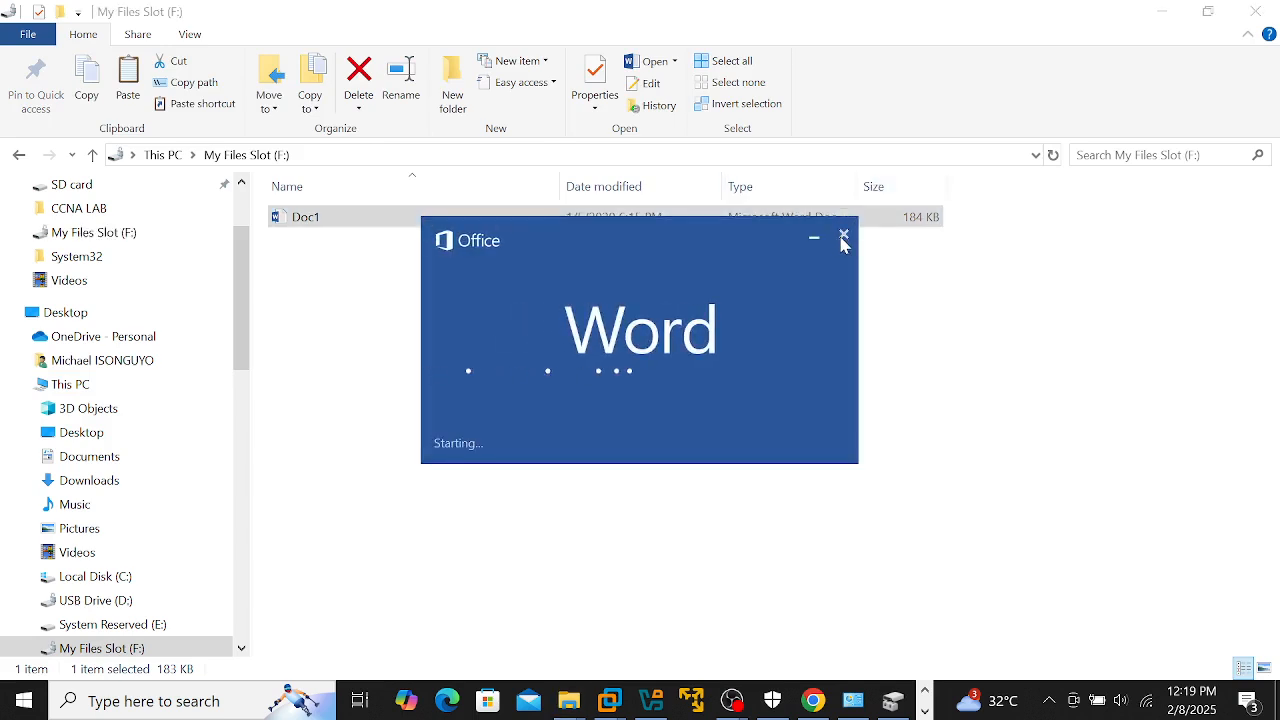
pyautogui.click(842, 238)
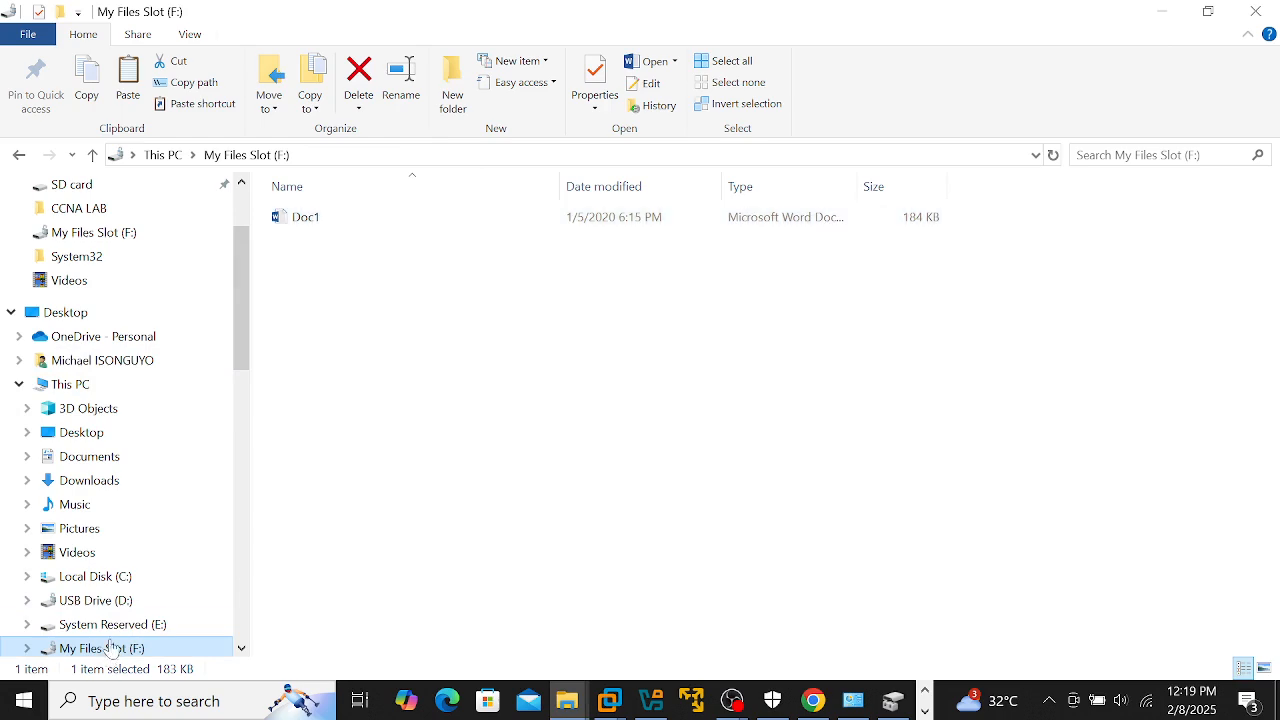
# - Browse the USB Drive (D:) and My Files Slot (F:), then return to the drive overview in This PC
pyautogui.click(110, 624)
pyautogui.click(110, 605)
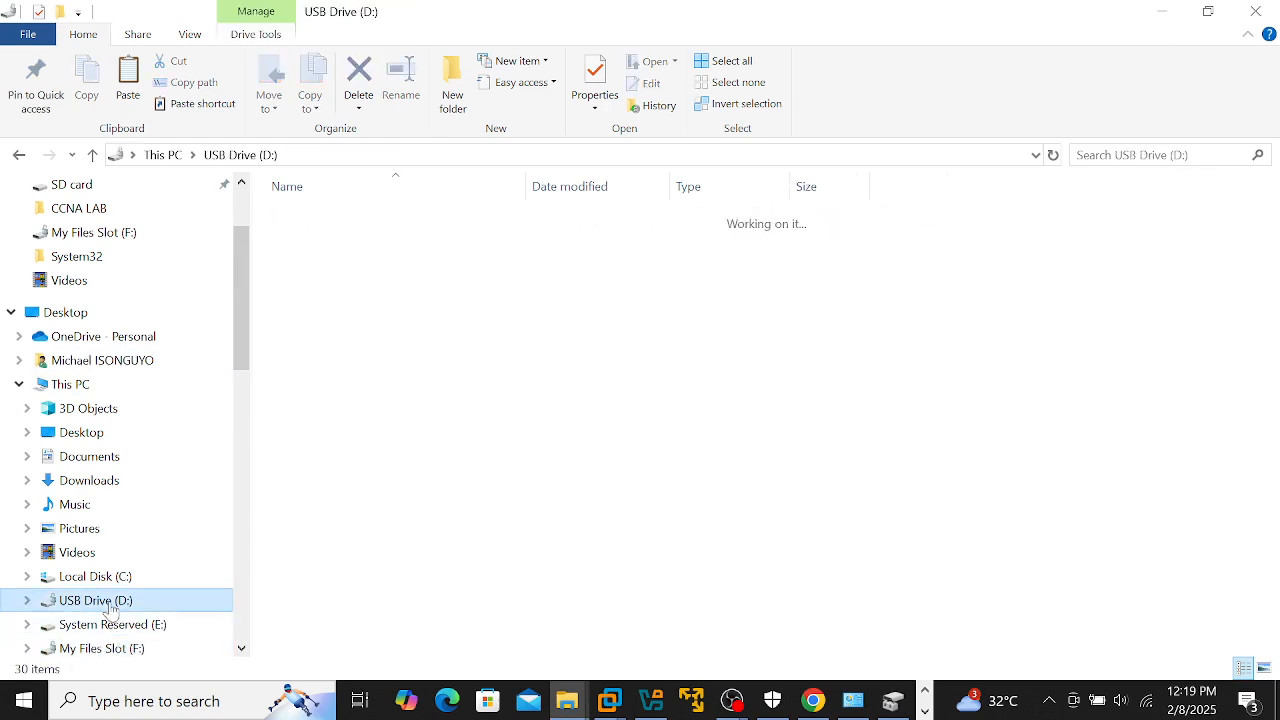
pyautogui.click(101, 652)
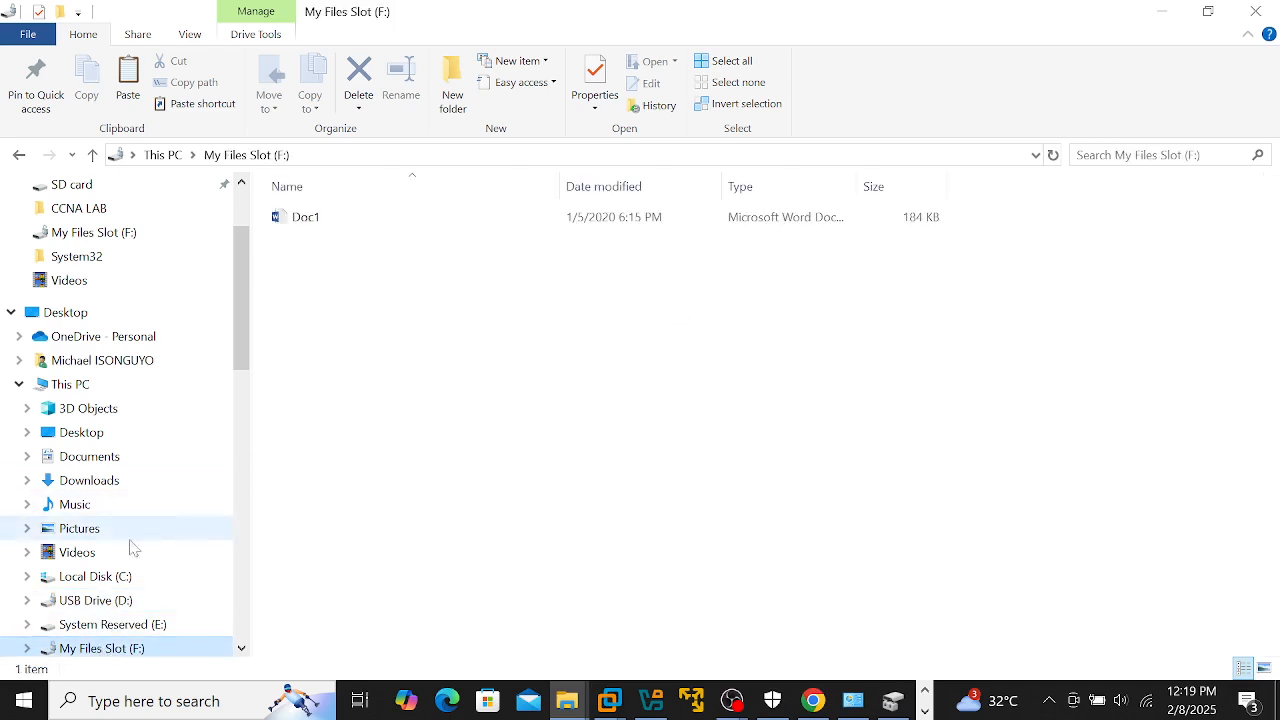
pyautogui.click(88, 387)
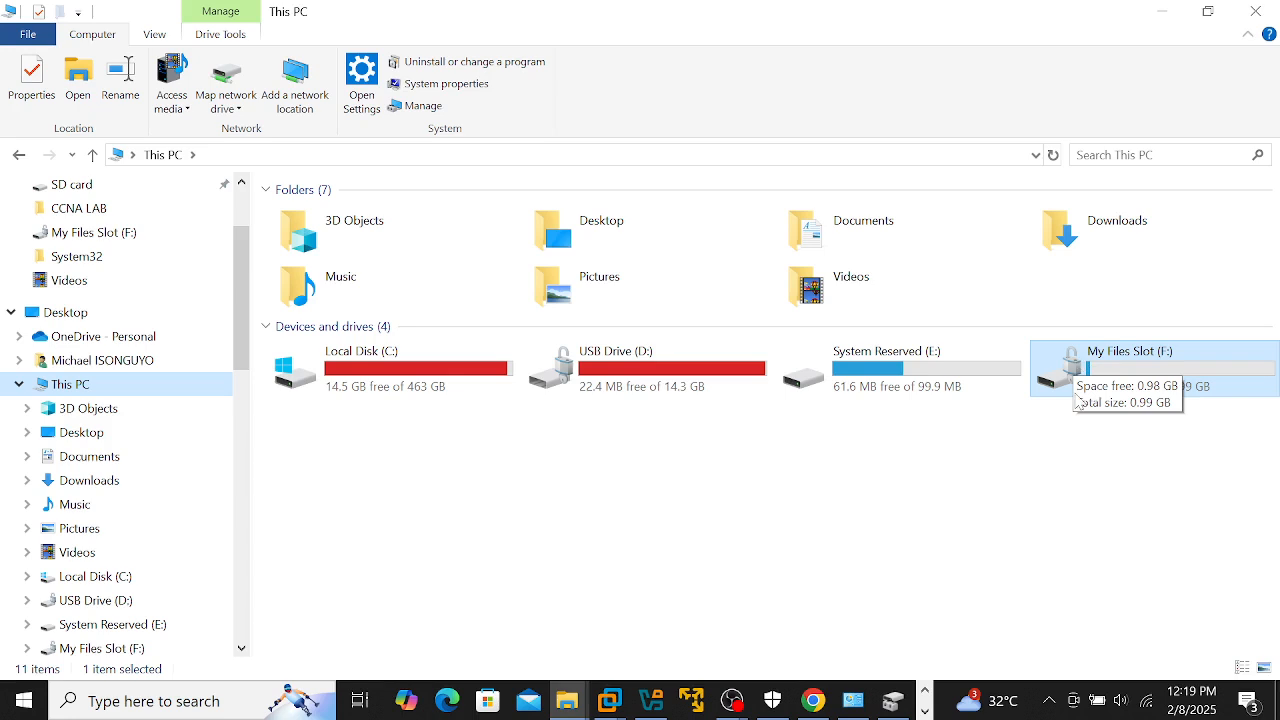
# - Switch to the main OBS Studio window
pyautogui.click(927, 700)
pyautogui.click(927, 711)
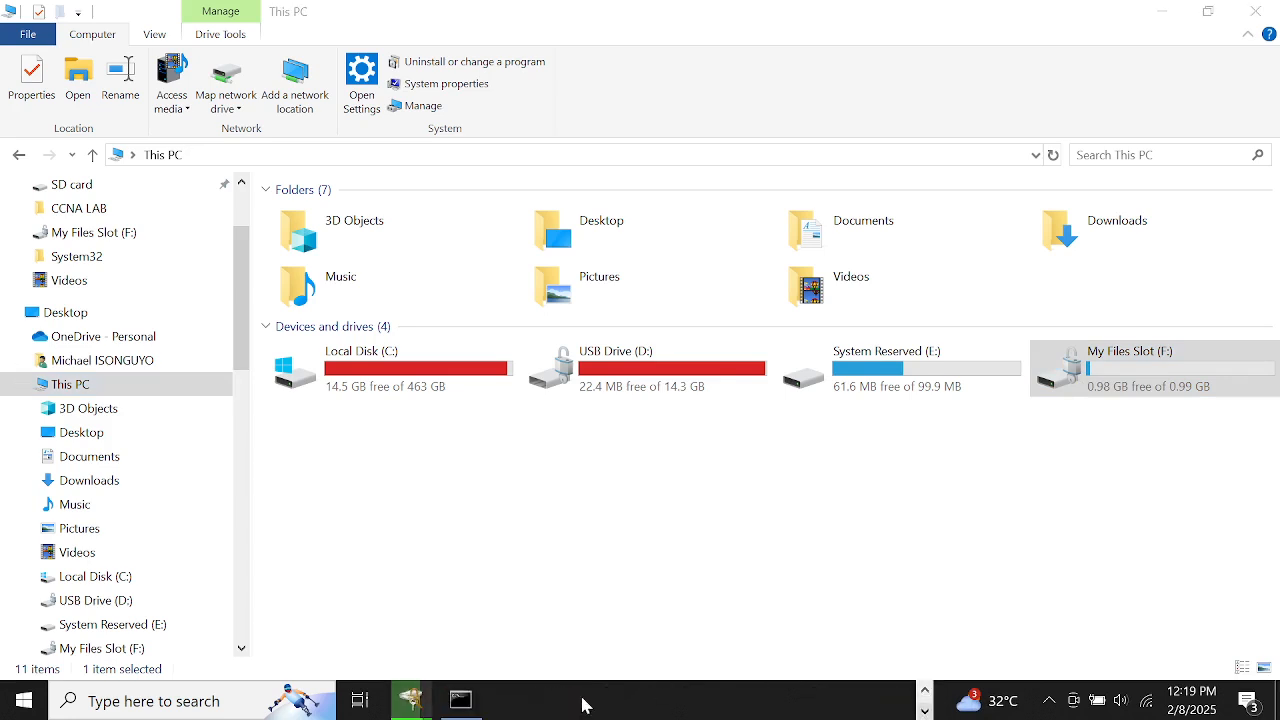
pyautogui.click(924, 690)
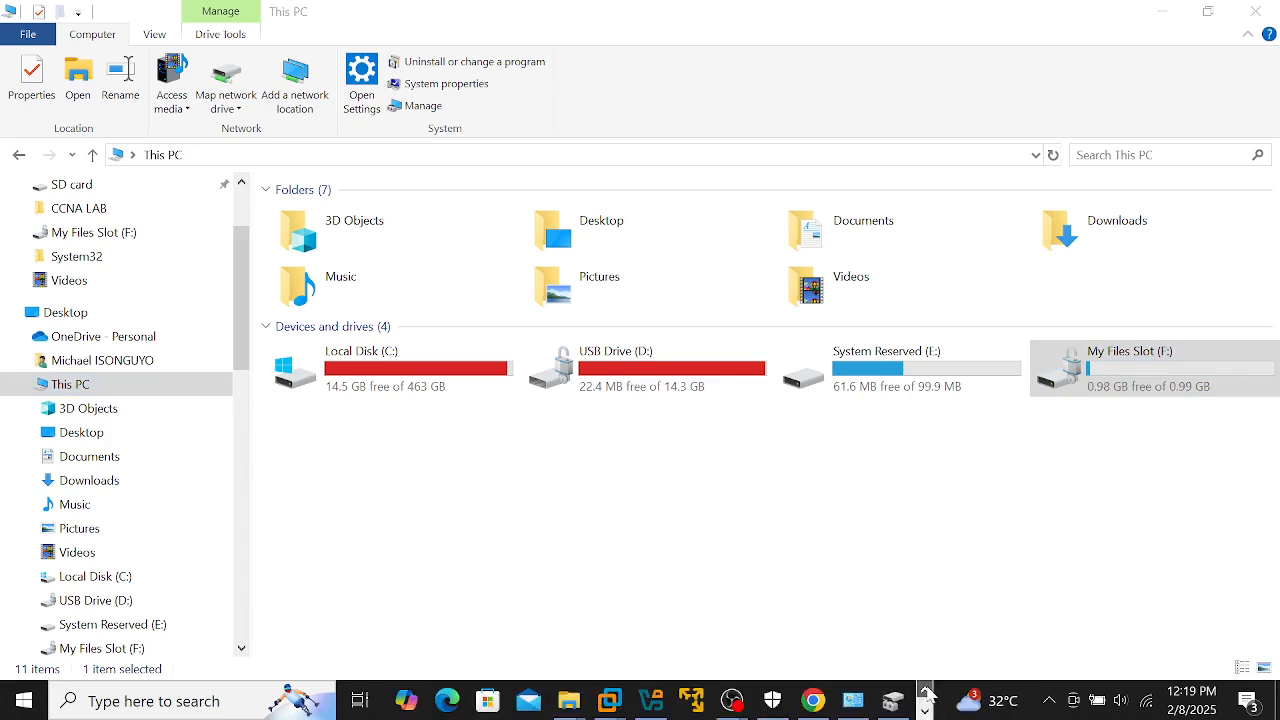
pyautogui.moveTo(731, 700)
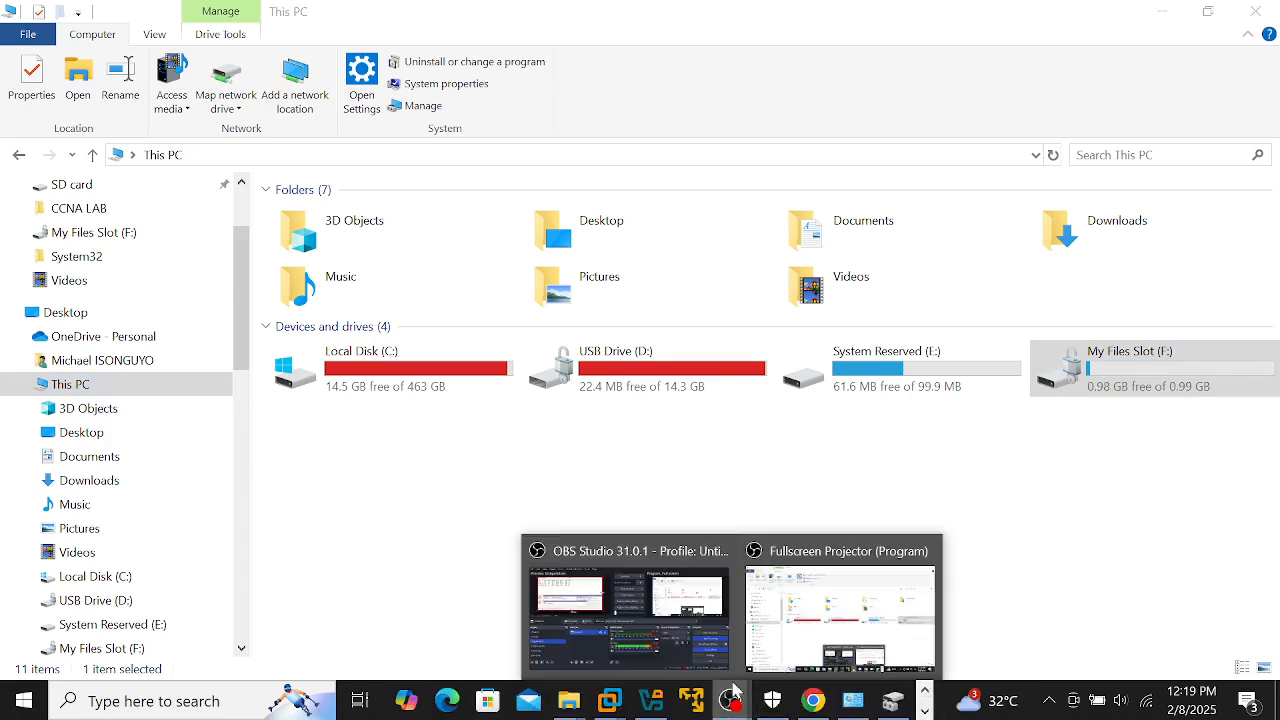
pyautogui.click(668, 632)
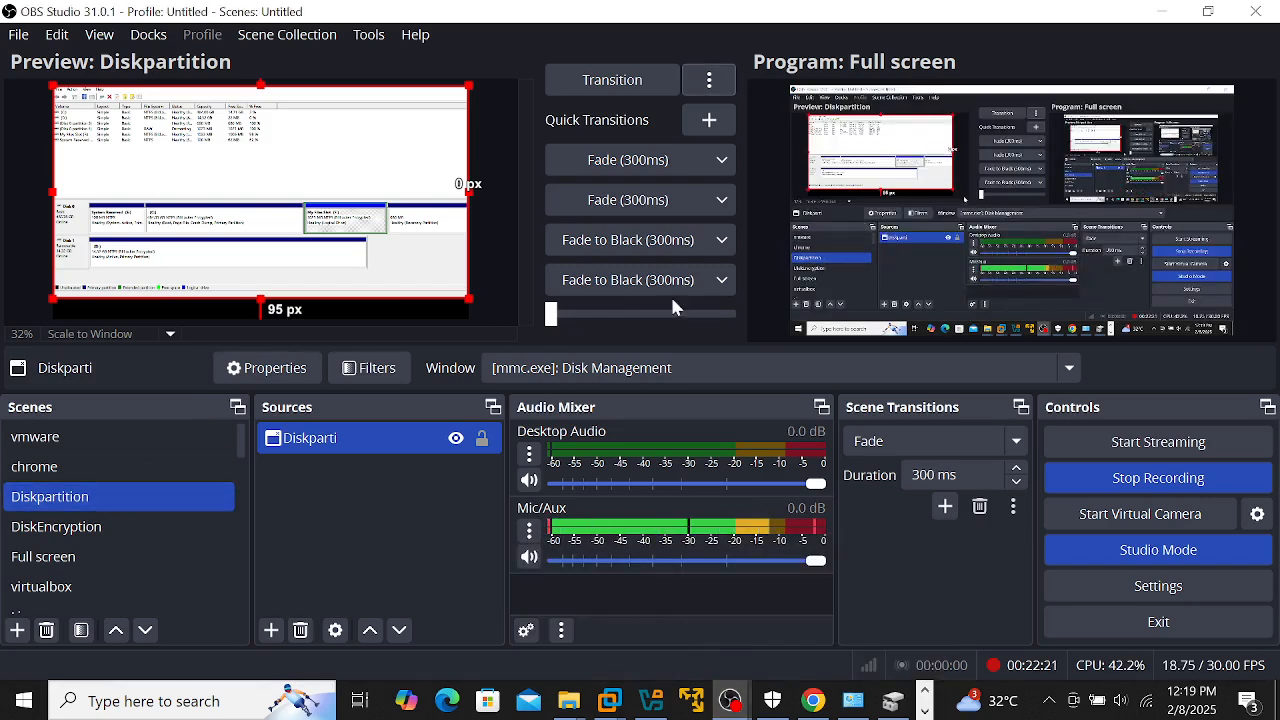